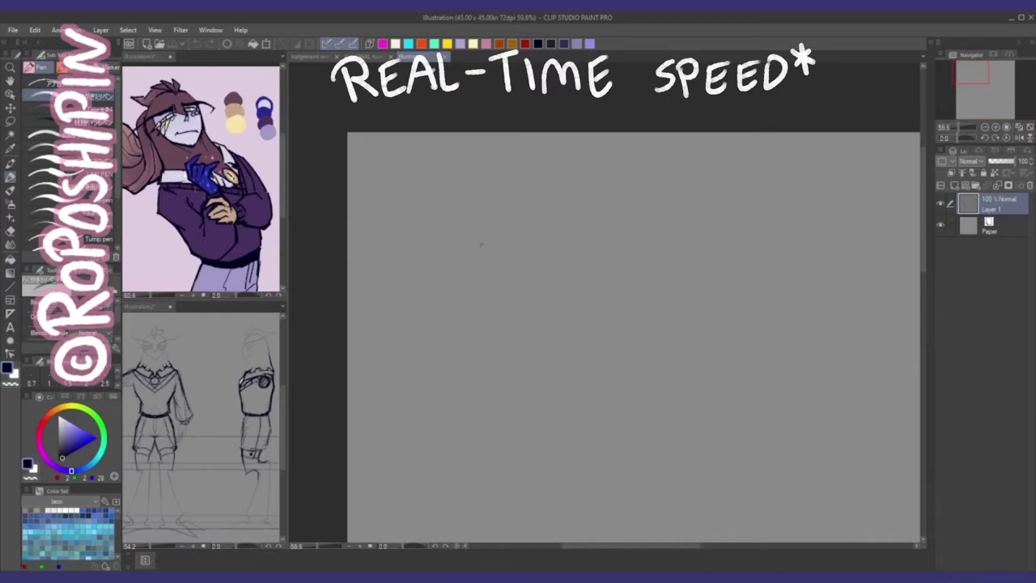
# Step: Sketch a three-quarter-view head as an oval with a curved vertical guideline in the upper part of the canvas
pyautogui.scroll(2, 469, 229)
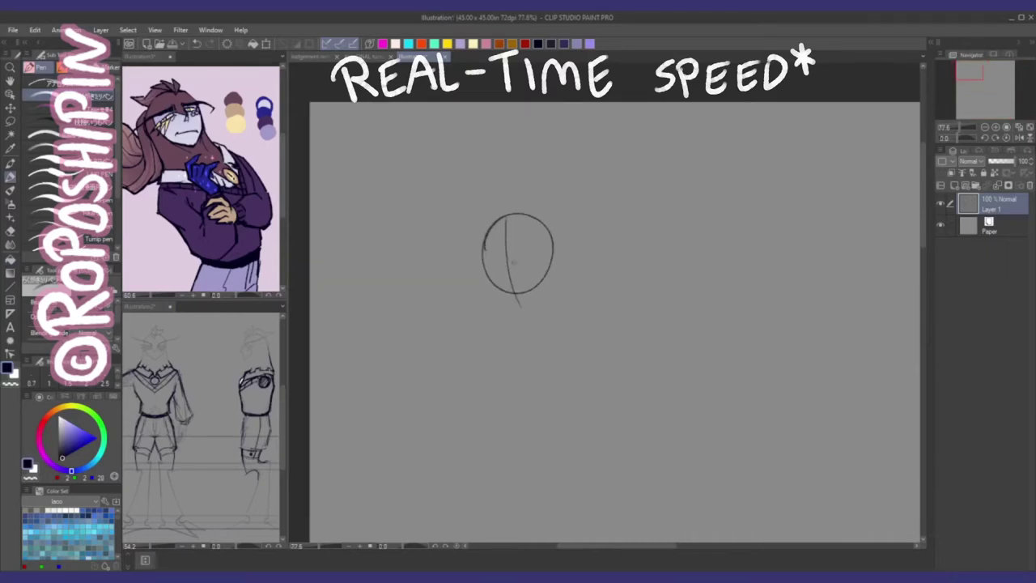
pyautogui.moveTo(522, 239)
pyautogui.mouseDown()
pyautogui.moveTo(536, 241)
pyautogui.moveTo(493, 254)
pyautogui.mouseUp()
pyautogui.hotkey('ctrl', 'z')
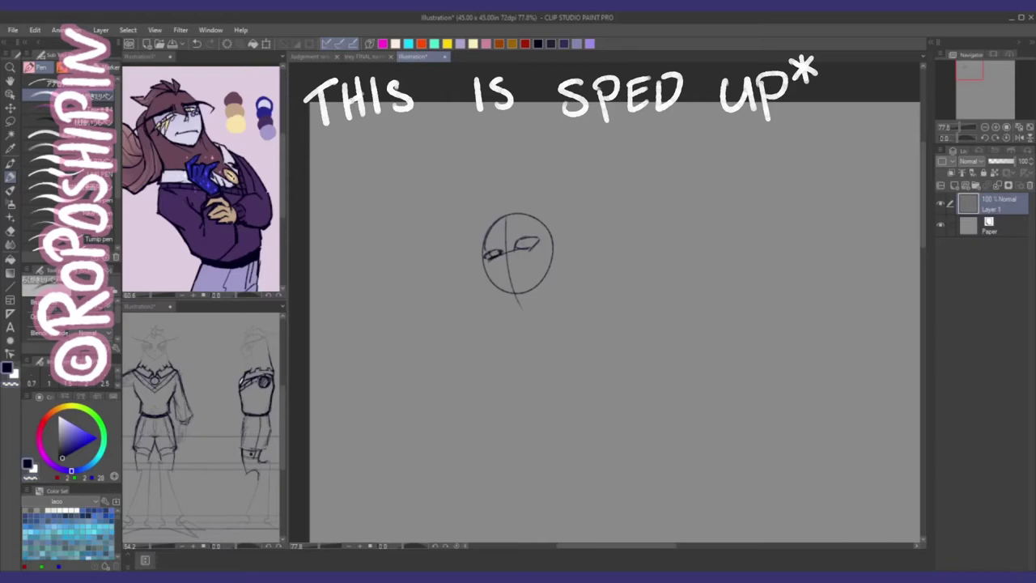
# Step: Draw the two narrow eyes inside the oval with irises and white highlights
pyautogui.moveTo(523, 237); pyautogui.dragTo(525, 248)
pyautogui.press('x')
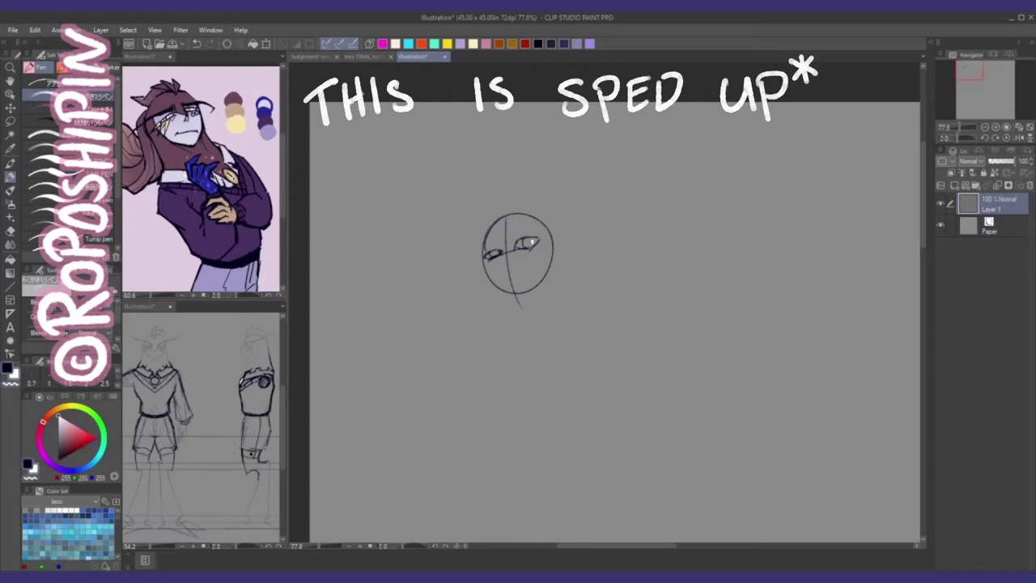
pyautogui.press('x')
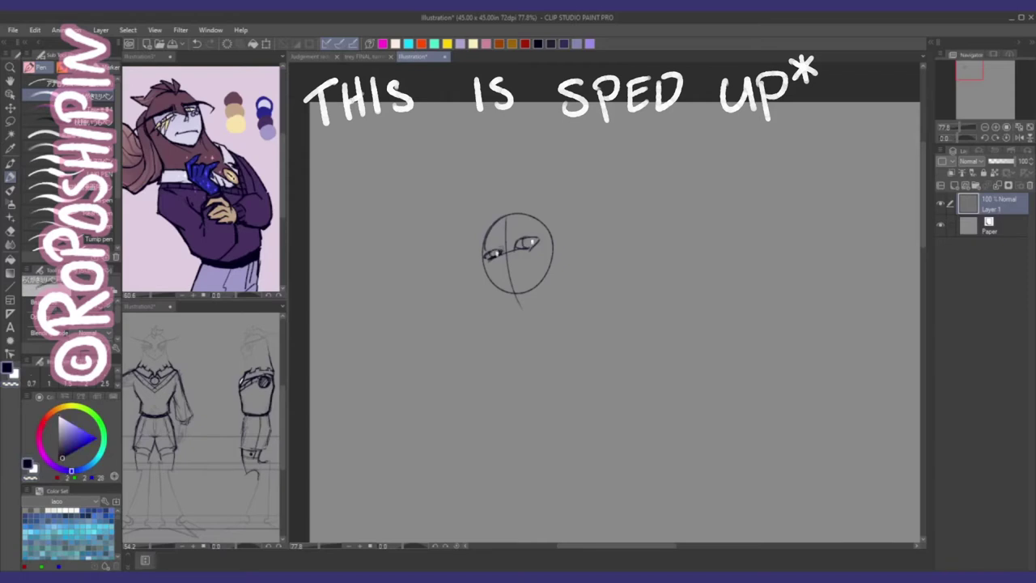
# Step: Draw long, thick swept eyebrows and the nose line, and erase the guidelines on the lower face
pyautogui.moveTo(512, 236)
pyautogui.mouseDown()
pyautogui.moveTo(506, 258)
pyautogui.moveTo(565, 204)
pyautogui.mouseUp()
pyautogui.moveTo(489, 251)
pyautogui.mouseDown()
pyautogui.moveTo(440, 241)
pyautogui.moveTo(462, 256)
pyautogui.moveTo(444, 266)
pyautogui.moveTo(459, 268)
pyautogui.mouseUp()
pyautogui.hotkey('ctrl', 'z')
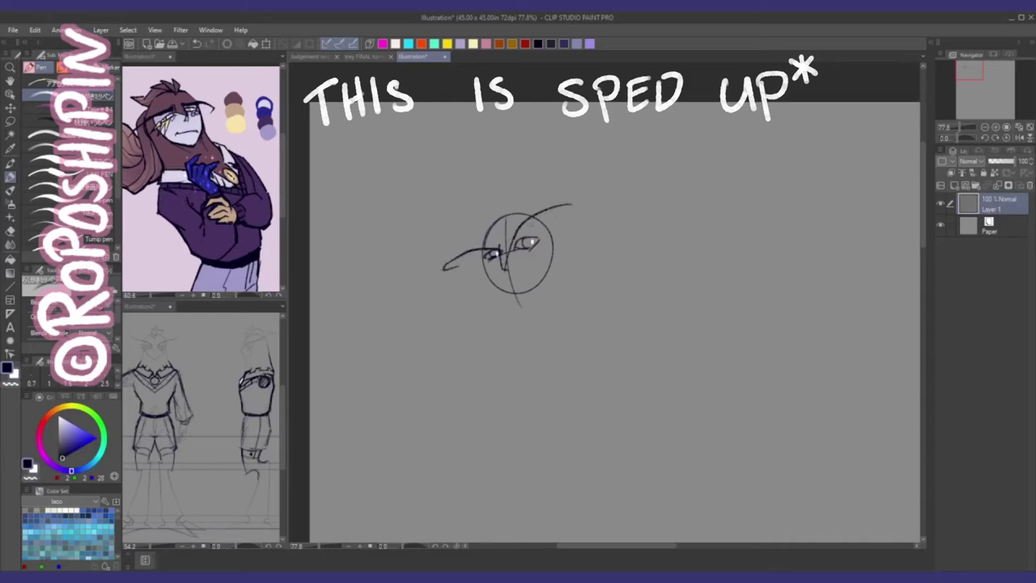
pyautogui.moveTo(512, 233); pyautogui.dragTo(533, 215)
pyautogui.moveTo(470, 253)
pyautogui.mouseDown()
pyautogui.moveTo(474, 250)
pyautogui.moveTo(507, 241)
pyautogui.moveTo(520, 304)
pyautogui.moveTo(561, 265)
pyautogui.moveTo(510, 293)
pyautogui.mouseUp()
pyautogui.press('e')
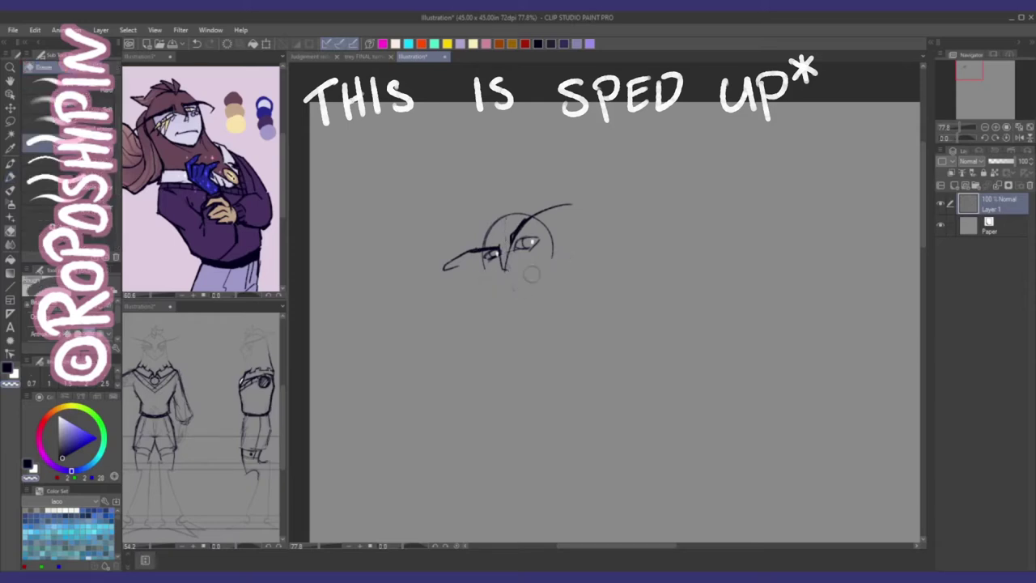
# Step: Add small oval markings under the right-hand eye and spiky feather marks beside the left-hand eye
pyautogui.press('p')
pyautogui.moveTo(525, 247); pyautogui.dragTo(537, 249)
pyautogui.moveTo(470, 271); pyautogui.dragTo(523, 249)
pyautogui.hotkey('ctrl', 'z')
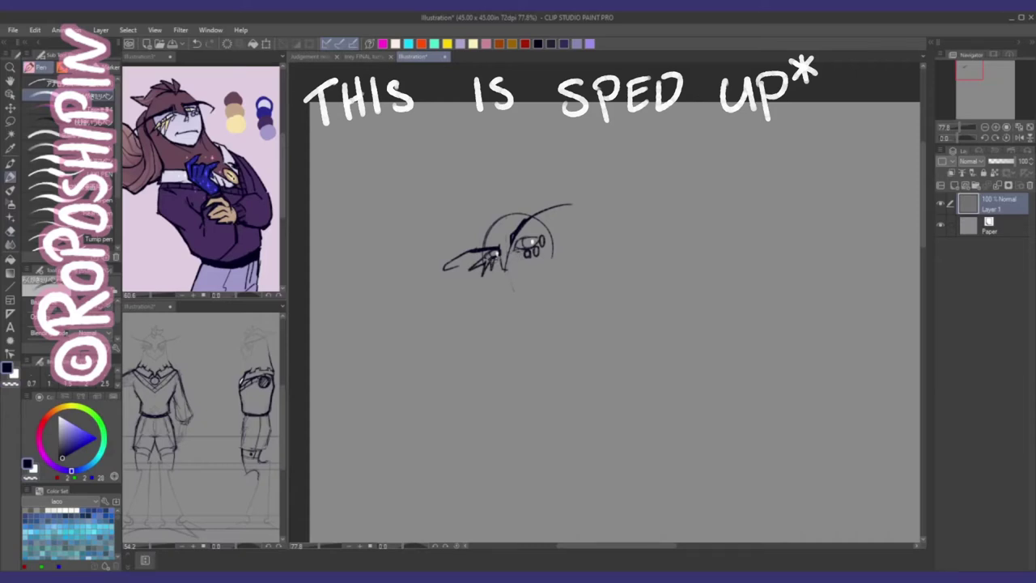
# Step: Extend the right-hand eyebrow into a long outward sweep and draw the side of the face
pyautogui.moveTo(494, 260)
pyautogui.mouseDown()
pyautogui.moveTo(540, 211)
pyautogui.moveTo(610, 196)
pyautogui.mouseUp()
pyautogui.hotkey('ctrl', 'z')
pyautogui.hotkey('ctrl', 'z')
pyautogui.moveTo(526, 222); pyautogui.dragTo(614, 200)
pyautogui.moveTo(551, 219); pyautogui.dragTo(546, 265)
# Step: Enlarge the outfit reference sketch, and draw the angular jaw, pointed chin and open, frowning mouth on the head
pyautogui.click(202, 421)
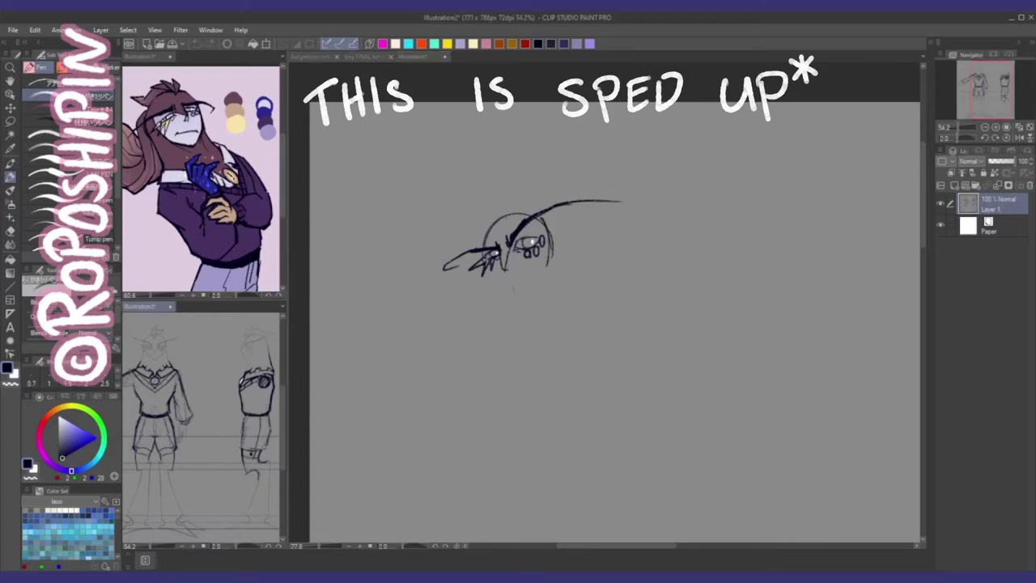
pyautogui.scroll(3, 170, 364)
pyautogui.click(456, 308)
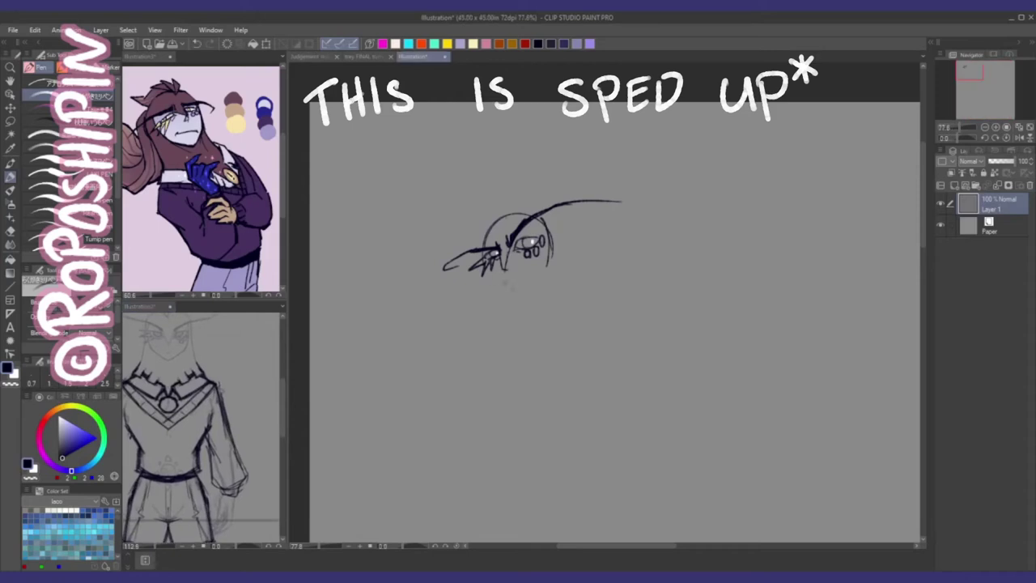
pyautogui.moveTo(485, 273)
pyautogui.mouseDown()
pyautogui.moveTo(520, 297)
pyautogui.moveTo(545, 278)
pyautogui.moveTo(490, 285)
pyautogui.mouseUp()
pyautogui.hotkey('ctrl', 'z')
pyautogui.hotkey('ctrl', 'z')
pyautogui.hotkey('ctrl', 'z')
pyautogui.moveTo(485, 266); pyautogui.dragTo(519, 298)
pyautogui.hotkey('ctrl', 'z')
pyautogui.moveTo(549, 267); pyautogui.dragTo(518, 298)
pyautogui.moveTo(509, 280)
pyautogui.mouseDown()
pyautogui.moveTo(531, 274)
pyautogui.moveTo(510, 288)
pyautogui.mouseUp()
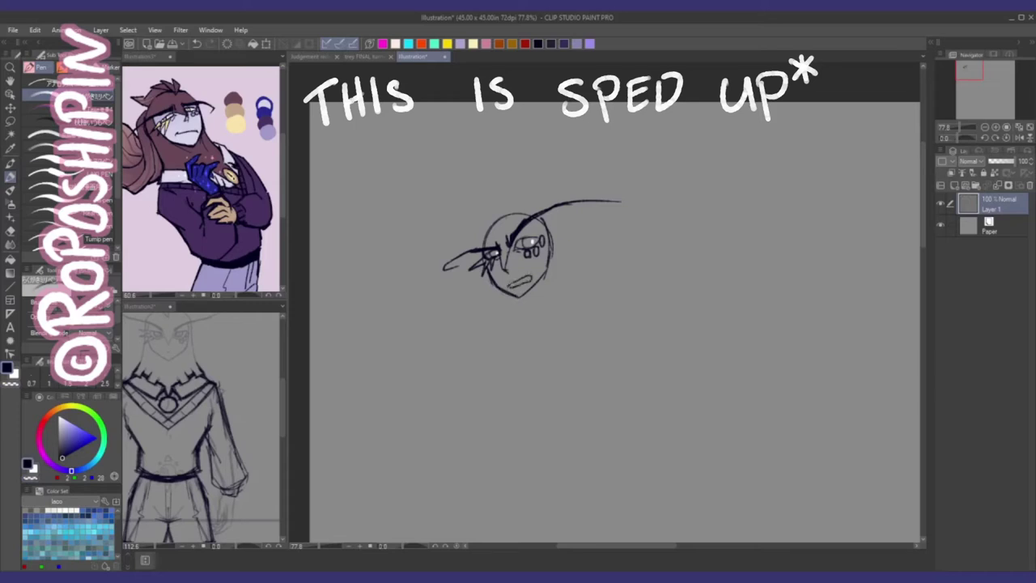
# Step: Sketch the neck, the hair falling behind the face, and a pointed collar with an oval brooch
pyautogui.moveTo(489, 242)
pyautogui.mouseDown()
pyautogui.moveTo(523, 213)
pyautogui.moveTo(513, 209)
pyautogui.moveTo(552, 207)
pyautogui.moveTo(565, 245)
pyautogui.mouseUp()
pyautogui.hotkey('ctrl', 'z')
pyautogui.moveTo(546, 208)
pyautogui.mouseDown()
pyautogui.moveTo(567, 233)
pyautogui.moveTo(580, 305)
pyautogui.moveTo(530, 332)
pyautogui.mouseUp()
pyautogui.hotkey('ctrl', 'z')
pyautogui.moveTo(485, 283); pyautogui.dragTo(472, 334)
pyautogui.moveTo(567, 238)
pyautogui.mouseDown()
pyautogui.moveTo(577, 330)
pyautogui.moveTo(501, 403)
pyautogui.moveTo(486, 361)
pyautogui.moveTo(463, 366)
pyautogui.moveTo(485, 402)
pyautogui.mouseUp()
pyautogui.hotkey('ctrl', 'z')
pyautogui.hotkey('ctrl', 'z')
pyautogui.moveTo(464, 328)
pyautogui.mouseDown()
pyautogui.moveTo(481, 408)
pyautogui.moveTo(557, 361)
pyautogui.mouseUp()
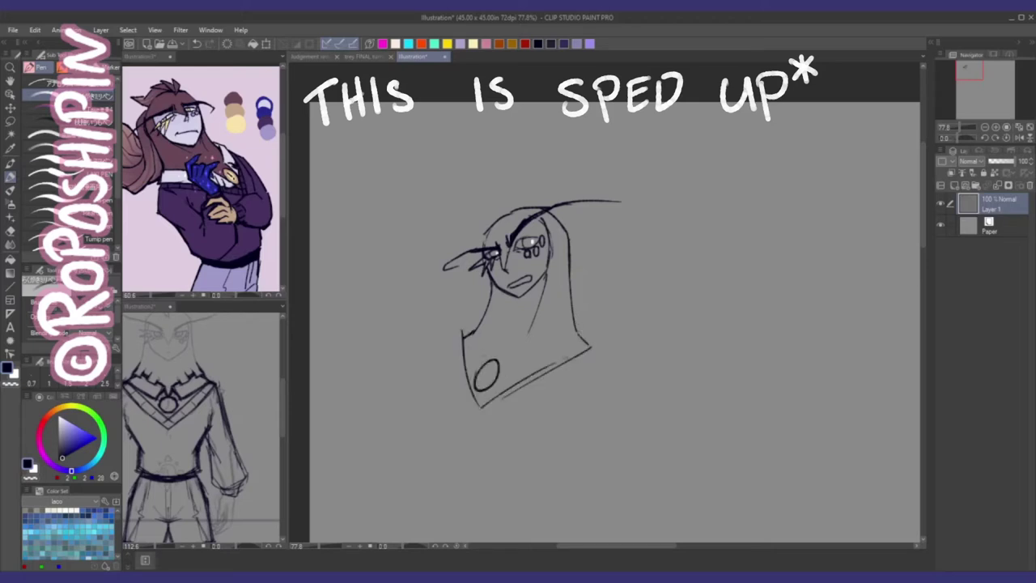
# Step: Fill the oval brooch on the collar with white and add a short slanted dark mark inside it
pyautogui.press('g')
pyautogui.press('x')
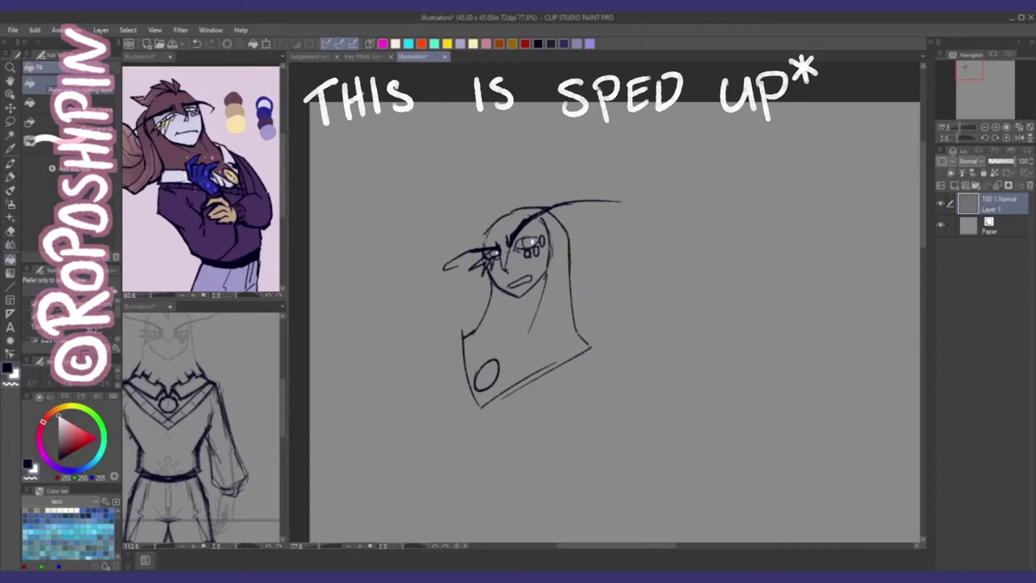
pyautogui.click(487, 375)
pyautogui.press('p')
pyautogui.press('x')
pyautogui.moveTo(488, 359)
pyautogui.mouseDown()
pyautogui.moveTo(472, 390)
pyautogui.moveTo(499, 379)
pyautogui.moveTo(489, 360)
pyautogui.moveTo(480, 376)
pyautogui.moveTo(499, 359)
pyautogui.moveTo(483, 389)
pyautogui.moveTo(497, 374)
pyautogui.moveTo(486, 387)
pyautogui.moveTo(481, 361)
pyautogui.moveTo(494, 360)
pyautogui.moveTo(478, 383)
pyautogui.mouseUp()
pyautogui.hotkey('ctrl', 'z')
pyautogui.hotkey('ctrl', 'z')
pyautogui.hotkey('ctrl', 'z')
pyautogui.press('x')
pyautogui.press('x')
pyautogui.hotkey('ctrl', 'z')
pyautogui.hotkey('ctrl', 'z')
# Step: Complete the collar edge, thicken the eyebrow, and draw the spiky crest and long hair strands flowing behind the head
pyautogui.moveTo(559, 364)
pyautogui.mouseDown()
pyautogui.moveTo(594, 348)
pyautogui.moveTo(618, 373)
pyautogui.mouseUp()
pyautogui.moveTo(516, 243)
pyautogui.mouseDown()
pyautogui.moveTo(520, 220)
pyautogui.moveTo(528, 241)
pyautogui.moveTo(534, 203)
pyautogui.moveTo(538, 235)
pyautogui.moveTo(561, 206)
pyautogui.moveTo(541, 234)
pyautogui.mouseUp()
pyautogui.moveTo(554, 219)
pyautogui.mouseDown()
pyautogui.moveTo(610, 231)
pyautogui.moveTo(614, 296)
pyautogui.moveTo(659, 375)
pyautogui.mouseUp()
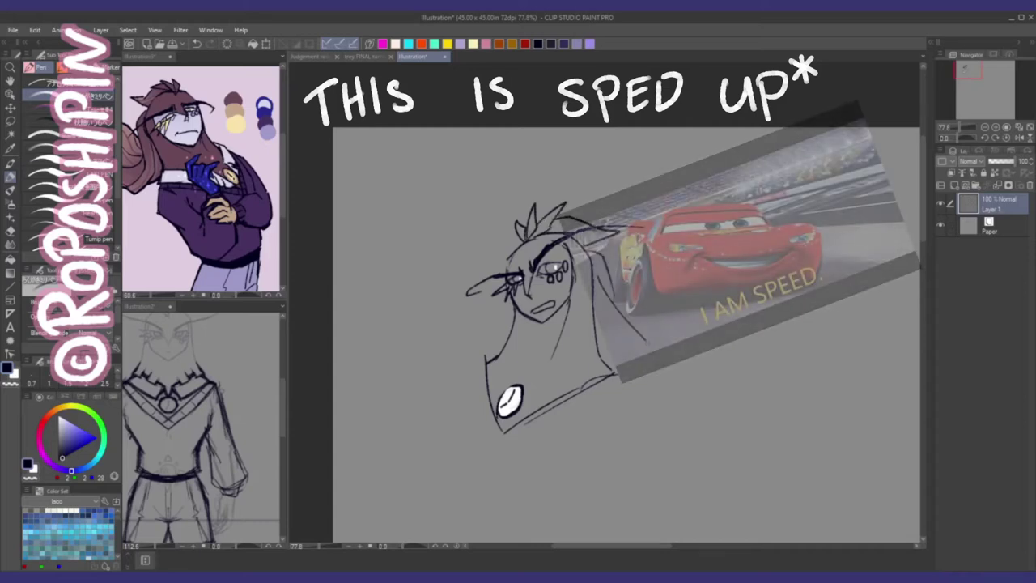
pyautogui.moveTo(600, 309); pyautogui.dragTo(632, 385)
pyautogui.moveTo(626, 334); pyautogui.dragTo(662, 326)
pyautogui.moveTo(599, 324); pyautogui.dragTo(597, 320)
pyautogui.moveTo(597, 256); pyautogui.dragTo(601, 264)
# Step: Sketch a second, front-facing head below the first with an oval, a vertical guideline and two round eyes
pyautogui.moveTo(567, 308)
pyautogui.mouseDown()
pyautogui.moveTo(583, 285)
pyautogui.moveTo(478, 243)
pyautogui.moveTo(482, 235)
pyautogui.moveTo(436, 242)
pyautogui.mouseUp()
pyautogui.moveTo(519, 356)
pyautogui.mouseDown()
pyautogui.moveTo(536, 350)
pyautogui.moveTo(529, 426)
pyautogui.mouseUp()
pyautogui.hotkey('ctrl', 'z')
pyautogui.moveTo(516, 378)
pyautogui.mouseDown()
pyautogui.moveTo(544, 377)
pyautogui.moveTo(538, 425)
pyautogui.moveTo(540, 385)
pyautogui.moveTo(562, 385)
pyautogui.mouseUp()
pyautogui.hotkey('ctrl', 'z')
pyautogui.hotkey('ctrl', 'z')
pyautogui.hotkey('ctrl', 'z')
pyautogui.hotkey('ctrl', 'z')
pyautogui.moveTo(539, 348); pyautogui.dragTo(538, 441)
pyautogui.moveTo(520, 386)
pyautogui.mouseDown()
pyautogui.moveTo(571, 375)
pyautogui.moveTo(510, 373)
pyautogui.moveTo(520, 393)
pyautogui.moveTo(574, 371)
pyautogui.moveTo(536, 386)
pyautogui.moveTo(515, 368)
pyautogui.moveTo(527, 370)
pyautogui.moveTo(509, 385)
pyautogui.moveTo(575, 369)
pyautogui.moveTo(572, 387)
pyautogui.moveTo(532, 384)
pyautogui.mouseUp()
pyautogui.hotkey('ctrl', 'z')
pyautogui.hotkey('ctrl', 'z')
pyautogui.hotkey('ctrl', 'z')
pyautogui.hotkey('ctrl', 'z')
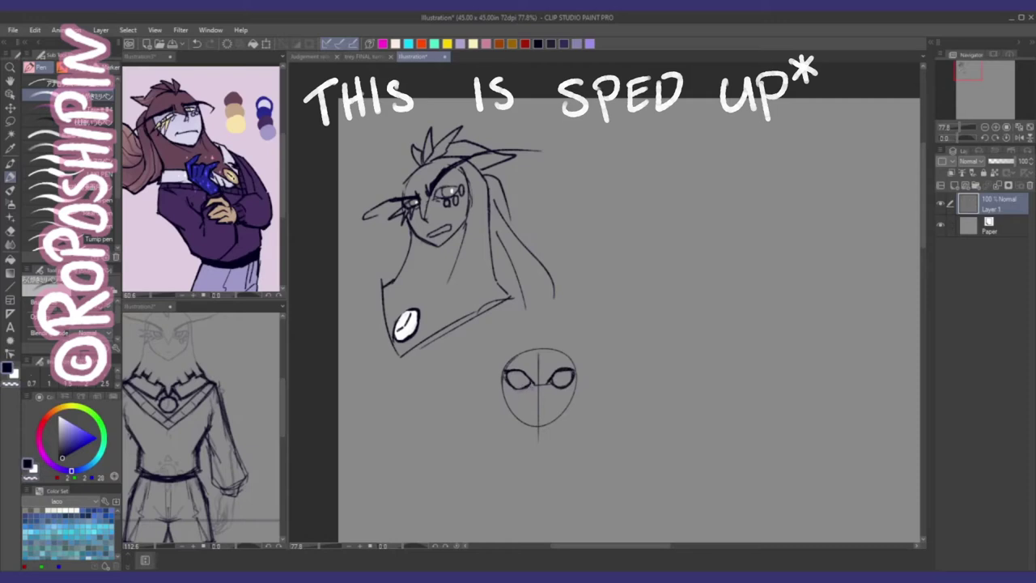
pyautogui.hotkey('ctrl', 'z')
# Step: Draw the second head's nose and a straight right-hand eyebrow, and erase the oval's lower guideline
pyautogui.moveTo(538, 395)
pyautogui.mouseDown()
pyautogui.moveTo(530, 425)
pyautogui.moveTo(576, 396)
pyautogui.mouseUp()
pyautogui.hotkey('ctrl', 'z')
pyautogui.hotkey('ctrl', 'z')
pyautogui.press('e')
pyautogui.moveTo(524, 441); pyautogui.dragTo(536, 425)
pyautogui.press('p')
pyautogui.moveTo(520, 374)
pyautogui.mouseDown()
pyautogui.moveTo(522, 388)
pyautogui.moveTo(604, 366)
pyautogui.mouseUp()
pyautogui.hotkey('ctrl', 'z')
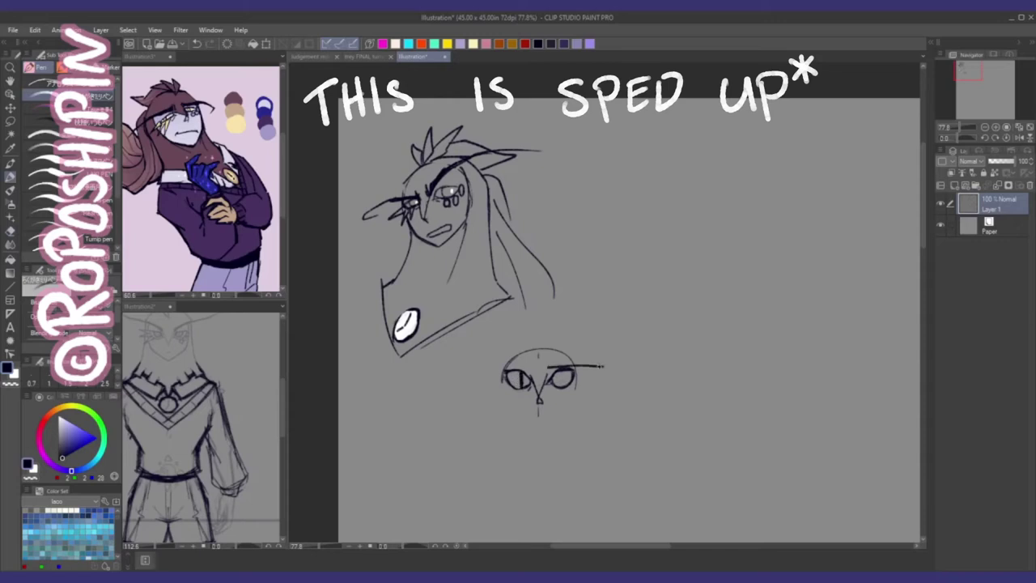
# Step: Add the second head's other eyebrow, pointed jaw, feather marks beside the eye, and irises with white highlights
pyautogui.moveTo(482, 370)
pyautogui.mouseDown()
pyautogui.moveTo(535, 367)
pyautogui.moveTo(561, 387)
pyautogui.moveTo(487, 384)
pyautogui.moveTo(509, 413)
pyautogui.moveTo(544, 430)
pyautogui.moveTo(573, 405)
pyautogui.moveTo(576, 372)
pyautogui.moveTo(565, 416)
pyautogui.mouseUp()
pyautogui.moveTo(506, 373)
pyautogui.mouseDown()
pyautogui.moveTo(573, 370)
pyautogui.moveTo(562, 385)
pyautogui.moveTo(524, 384)
pyautogui.mouseUp()
pyautogui.moveTo(524, 375); pyautogui.dragTo(521, 385)
pyautogui.moveTo(523, 374)
pyautogui.mouseDown()
pyautogui.moveTo(525, 386)
pyautogui.moveTo(562, 384)
pyautogui.mouseUp()
pyautogui.press('x')
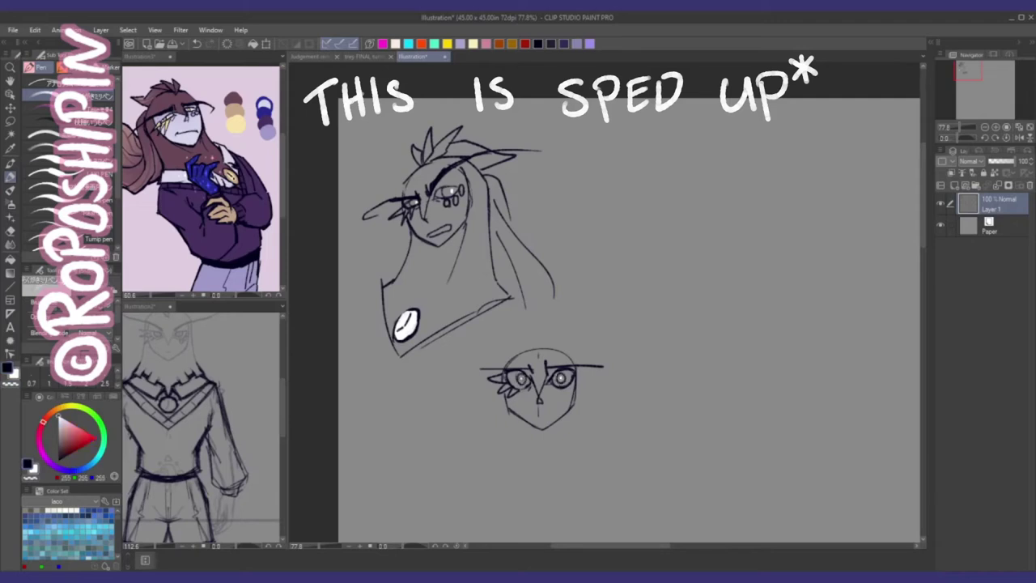
pyautogui.press('x')
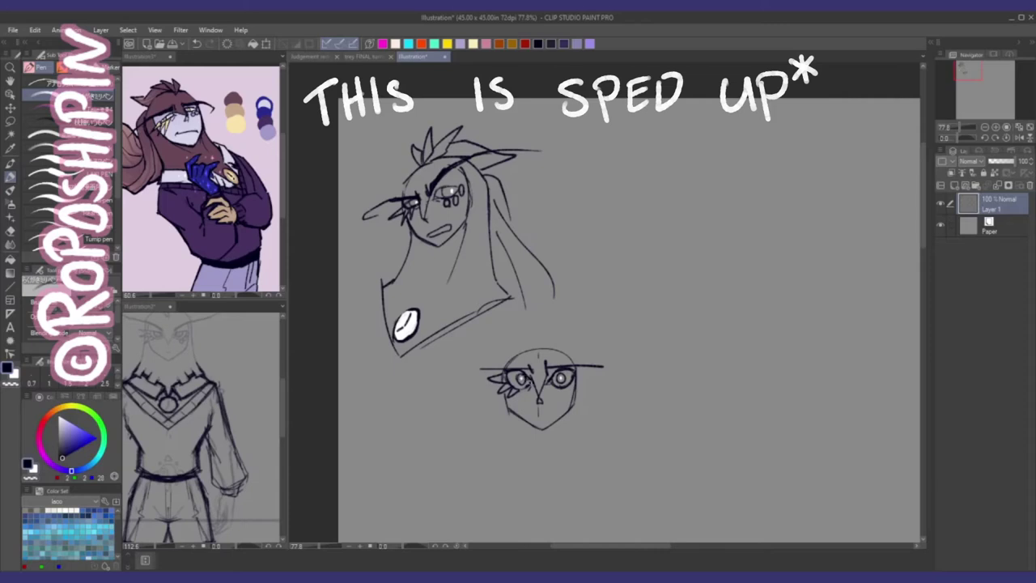
# Step: Erase the second head's straight eyebrows and the remaining curve of the skull guideline
pyautogui.press('e')
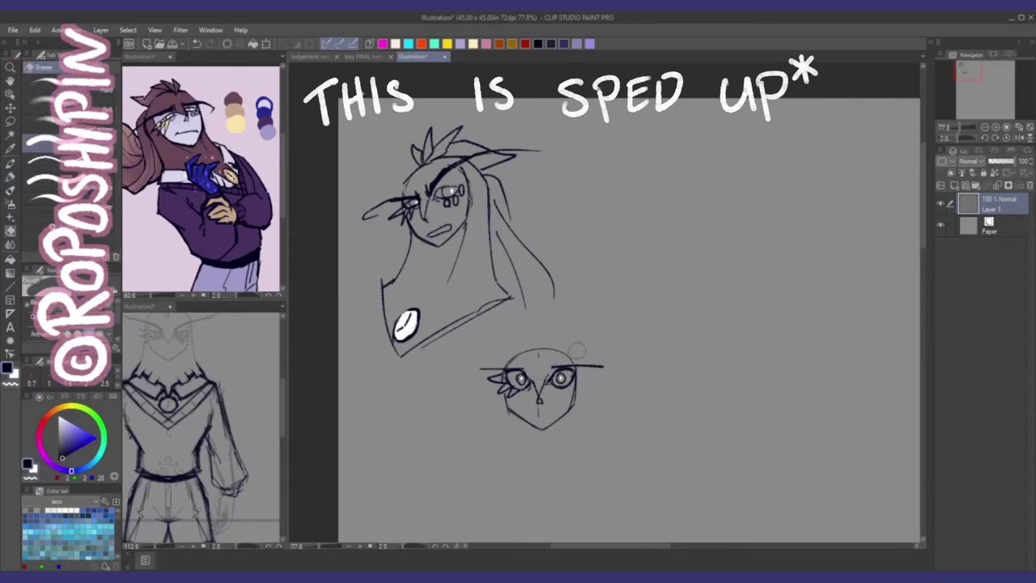
pyautogui.moveTo(576, 357)
pyautogui.mouseDown()
pyautogui.moveTo(599, 366)
pyautogui.moveTo(486, 366)
pyautogui.moveTo(559, 350)
pyautogui.moveTo(567, 364)
pyautogui.moveTo(557, 362)
pyautogui.moveTo(604, 362)
pyautogui.moveTo(572, 369)
pyautogui.mouseUp()
pyautogui.press('p')
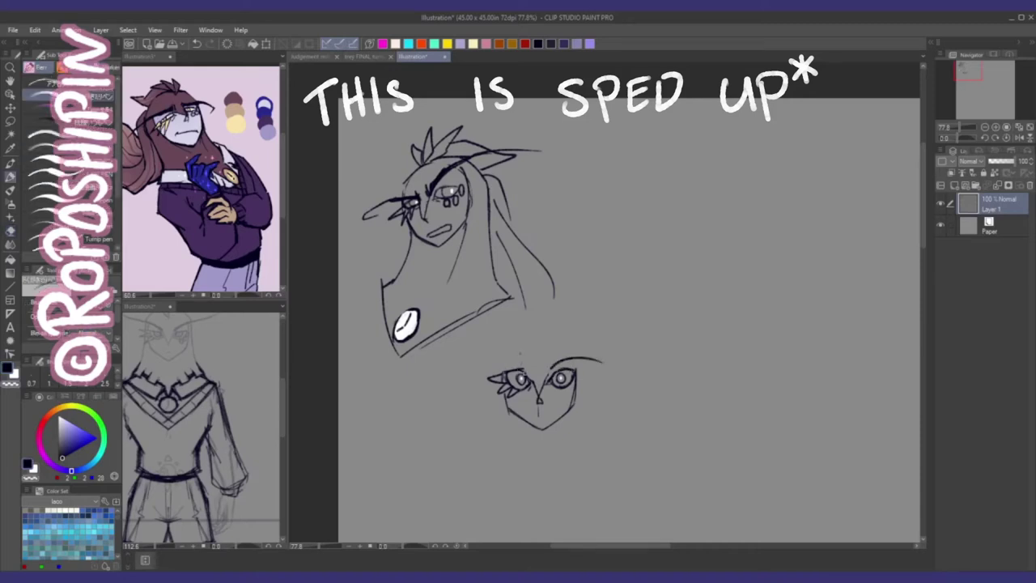
pyautogui.moveTo(531, 357); pyautogui.dragTo(467, 357)
pyautogui.moveTo(549, 366); pyautogui.dragTo(581, 357)
pyautogui.moveTo(484, 357)
pyautogui.mouseDown()
pyautogui.moveTo(513, 357)
pyautogui.moveTo(455, 363)
pyautogui.mouseUp()
pyautogui.moveTo(458, 364); pyautogui.dragTo(454, 377)
pyautogui.press('e')
pyautogui.moveTo(551, 360)
pyautogui.mouseDown()
pyautogui.moveTo(610, 362)
pyautogui.moveTo(493, 350)
pyautogui.moveTo(447, 377)
pyautogui.mouseUp()
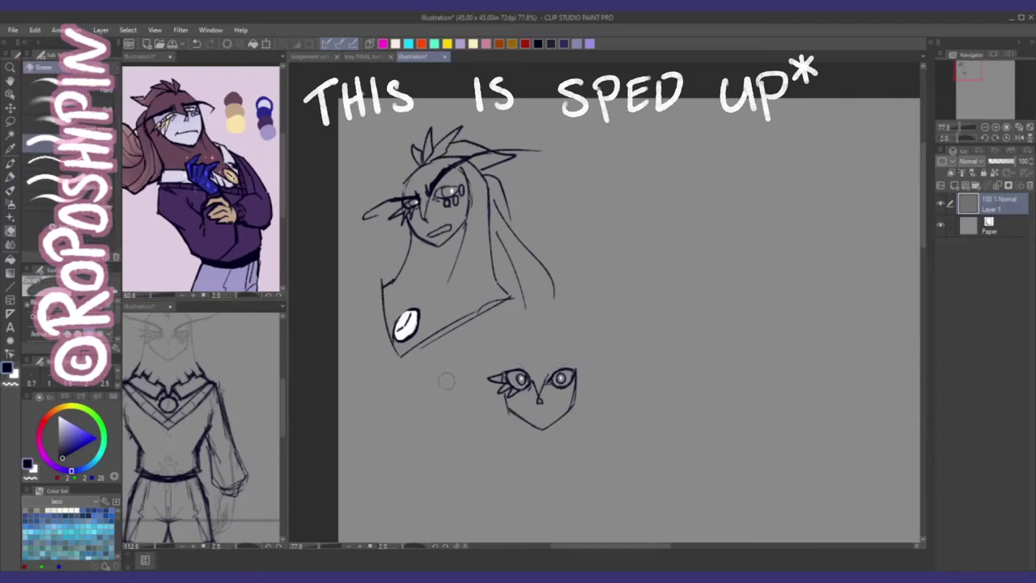
# Step: Draw arched, drooping eyebrows, a small open mouth and oval under-eye markings on the second head
pyautogui.press('p')
pyautogui.moveTo(522, 360); pyautogui.dragTo(462, 396)
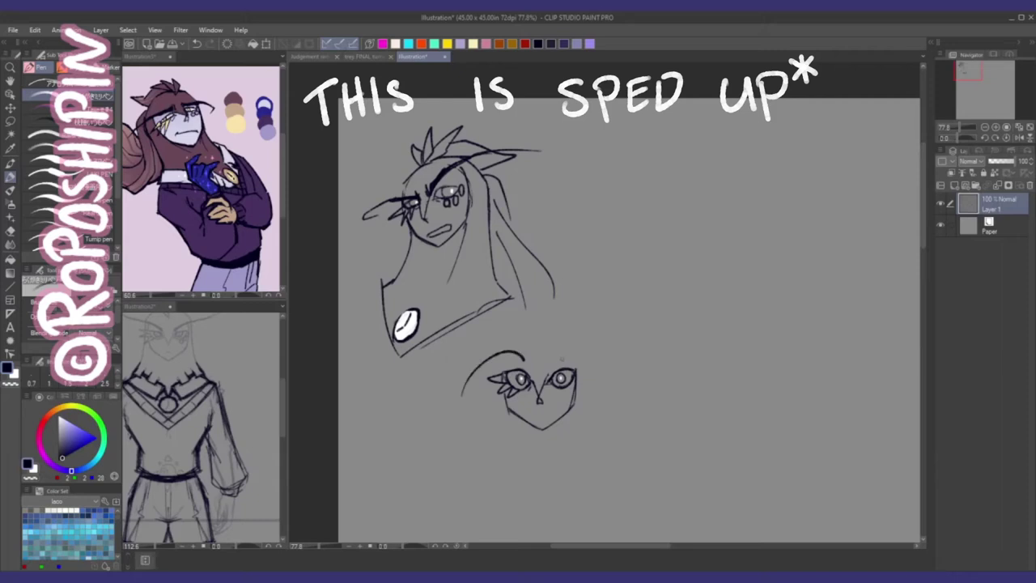
pyautogui.moveTo(552, 359); pyautogui.dragTo(606, 382)
pyautogui.moveTo(525, 360)
pyautogui.mouseDown()
pyautogui.moveTo(491, 353)
pyautogui.moveTo(562, 398)
pyautogui.moveTo(578, 381)
pyautogui.moveTo(569, 410)
pyautogui.moveTo(547, 417)
pyautogui.mouseUp()
pyautogui.hotkey('ctrl', 'z')
pyautogui.hotkey('ctrl', 'z')
pyautogui.moveTo(578, 357); pyautogui.dragTo(577, 372)
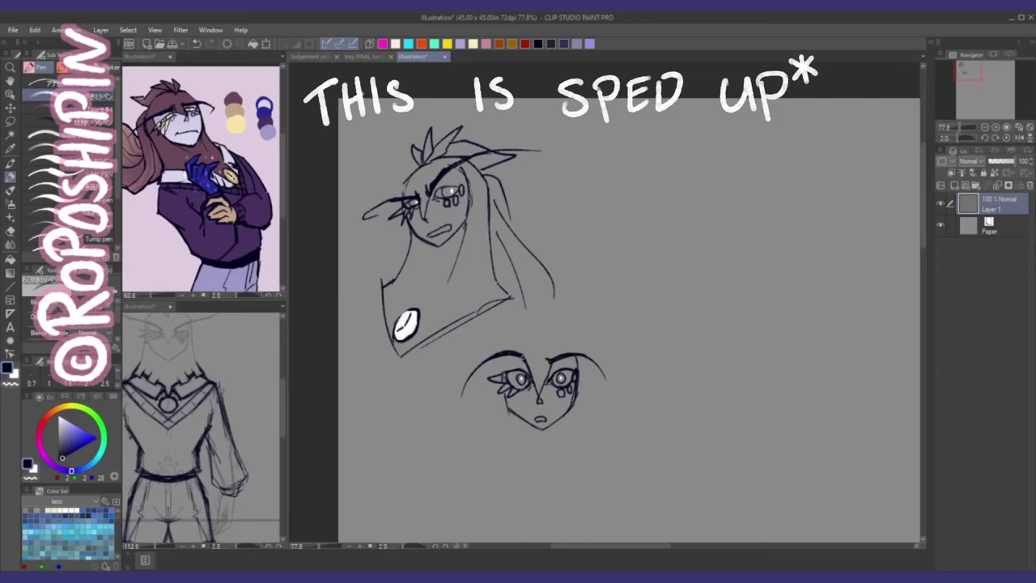
# Step: Add brow details, the spiky hair crest and the top outline of the second head
pyautogui.moveTo(523, 361); pyautogui.dragTo(537, 355)
pyautogui.moveTo(508, 353); pyautogui.dragTo(501, 373)
pyautogui.moveTo(538, 338)
pyautogui.mouseDown()
pyautogui.moveTo(533, 301)
pyautogui.moveTo(541, 332)
pyautogui.moveTo(546, 296)
pyautogui.moveTo(550, 321)
pyautogui.moveTo(577, 292)
pyautogui.mouseUp()
pyautogui.moveTo(541, 332)
pyautogui.mouseDown()
pyautogui.moveTo(560, 323)
pyautogui.moveTo(588, 366)
pyautogui.mouseUp()
# Step: Draw short neck lines running down from both sides of the second head's jaw
pyautogui.moveTo(544, 335)
pyautogui.mouseDown()
pyautogui.moveTo(566, 337)
pyautogui.moveTo(589, 380)
pyautogui.moveTo(504, 349)
pyautogui.moveTo(470, 442)
pyautogui.mouseUp()
pyautogui.hotkey('ctrl', 'z')
pyautogui.moveTo(487, 384)
pyautogui.mouseDown()
pyautogui.moveTo(480, 447)
pyautogui.moveTo(482, 439)
pyautogui.moveTo(524, 454)
pyautogui.mouseUp()
pyautogui.hotkey('ctrl', 'z')
pyautogui.moveTo(576, 408); pyautogui.dragTo(567, 440)
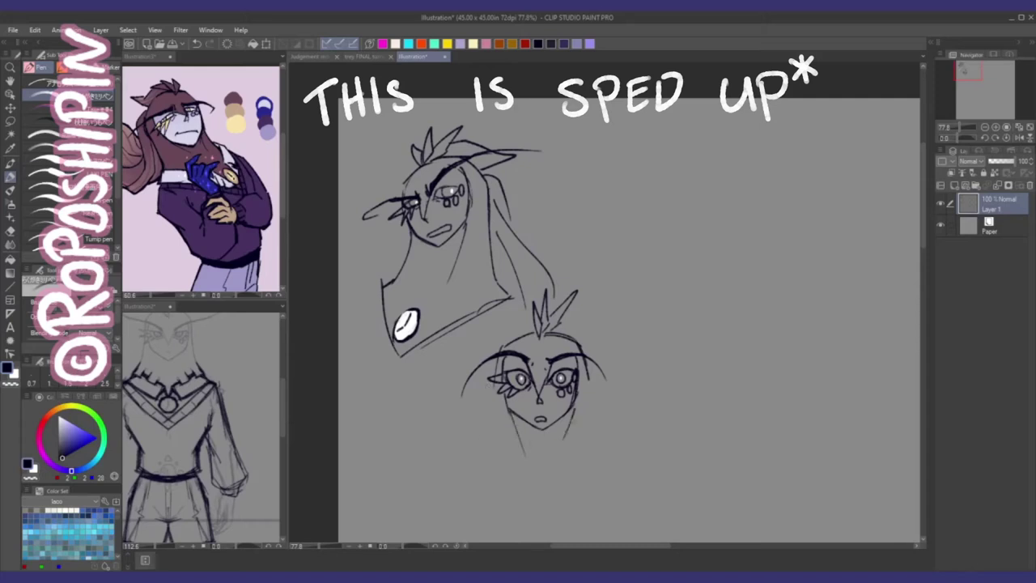
# Step: Draw the second head's long hair outlines down both sides of the face to the shoulders
pyautogui.moveTo(585, 362); pyautogui.dragTo(590, 429)
pyautogui.moveTo(586, 379); pyautogui.dragTo(600, 459)
pyautogui.moveTo(501, 387)
pyautogui.mouseDown()
pyautogui.moveTo(490, 450)
pyautogui.moveTo(465, 476)
pyautogui.mouseUp()
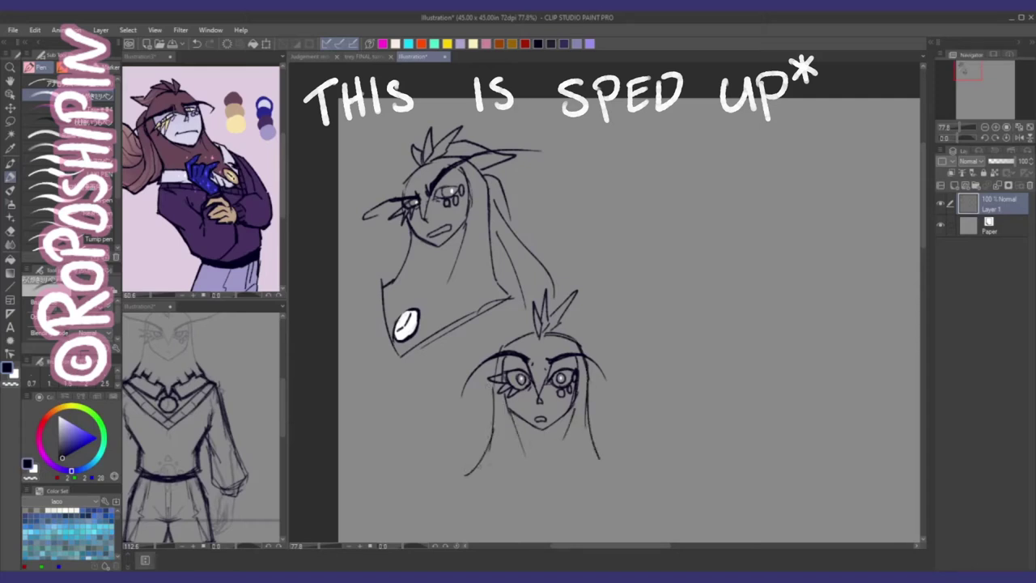
# Step: Rework the lower ends of the second head's hair outlines into jagged, fluffy tufts on both sides
pyautogui.hotkey('ctrl', 'z')
pyautogui.moveTo(592, 436); pyautogui.dragTo(611, 477)
pyautogui.press('c')
pyautogui.moveTo(494, 417); pyautogui.dragTo(489, 453)
pyautogui.press('c')
pyautogui.moveTo(493, 415)
pyautogui.mouseDown()
pyautogui.moveTo(470, 446)
pyautogui.moveTo(486, 461)
pyautogui.moveTo(458, 480)
pyautogui.mouseUp()
pyautogui.press('c')
# Step: Break up the upper hair outlines beside the second head's face and redraw them with rougher, tufted edges
pyautogui.moveTo(586, 405); pyautogui.dragTo(585, 428)
pyautogui.moveTo(588, 366); pyautogui.dragTo(584, 426)
pyautogui.press('c')
pyautogui.press('c')
pyautogui.moveTo(496, 383); pyautogui.dragTo(494, 407)
pyautogui.press('c')
pyautogui.moveTo(495, 367)
pyautogui.mouseDown()
pyautogui.moveTo(486, 385)
pyautogui.moveTo(495, 376)
pyautogui.moveTo(496, 413)
pyautogui.mouseUp()
pyautogui.hotkey('ctrl', 'z')
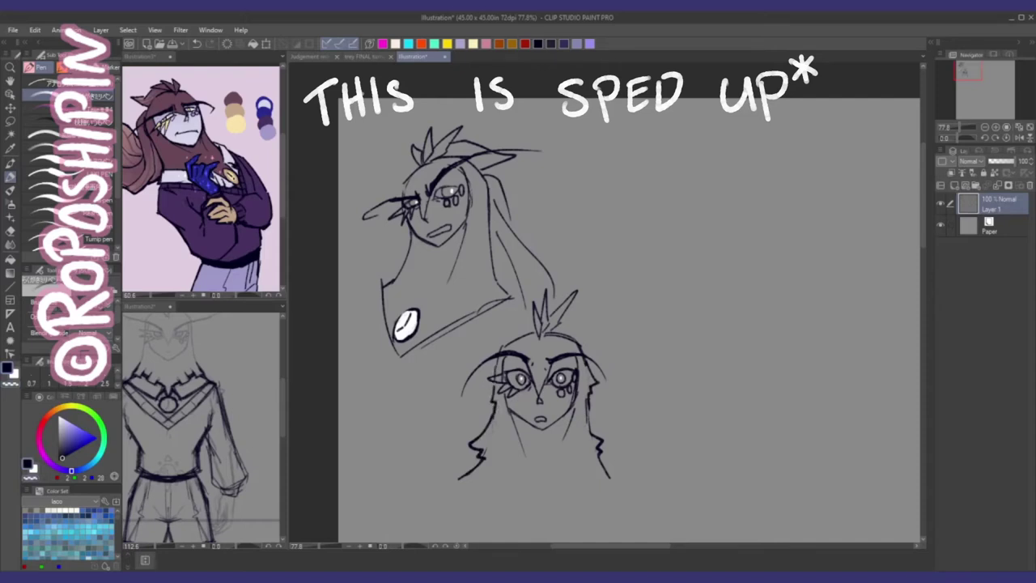
pyautogui.press('x')
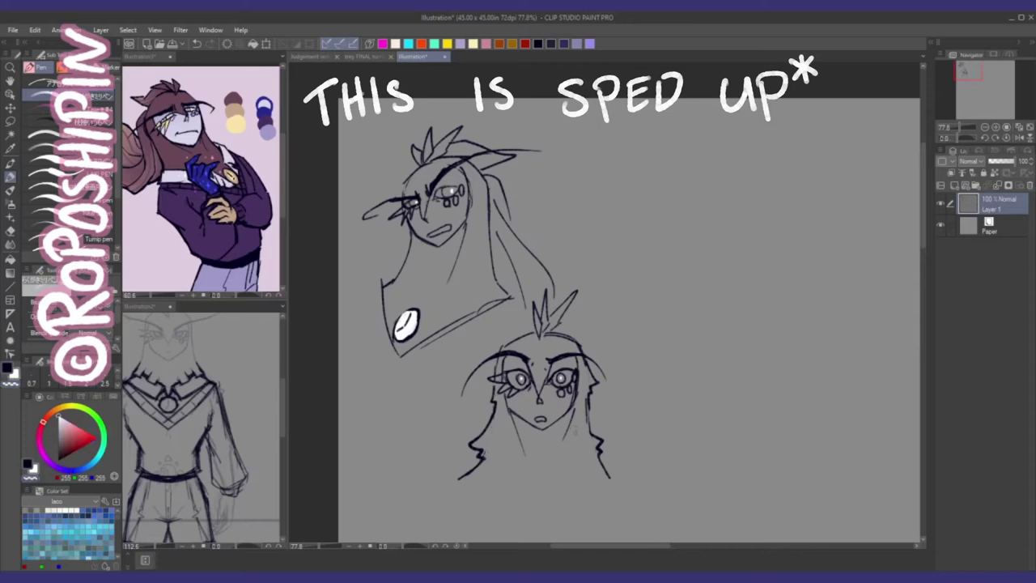
pyautogui.moveTo(575, 370); pyautogui.dragTo(585, 391)
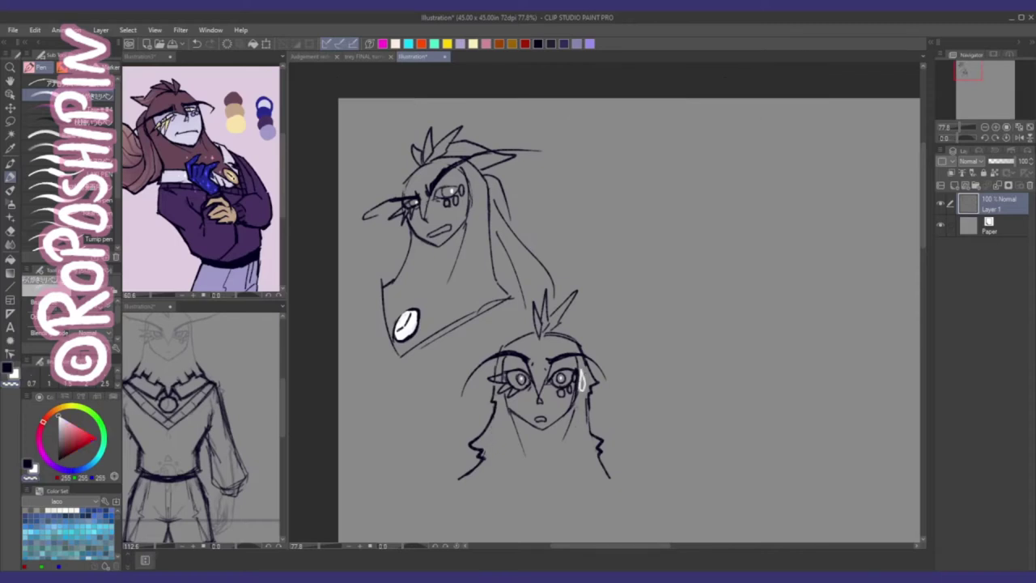
pyautogui.scroll(-1, 629, 311)
pyautogui.press('x')
pyautogui.hotkey('ctrl', 'z')
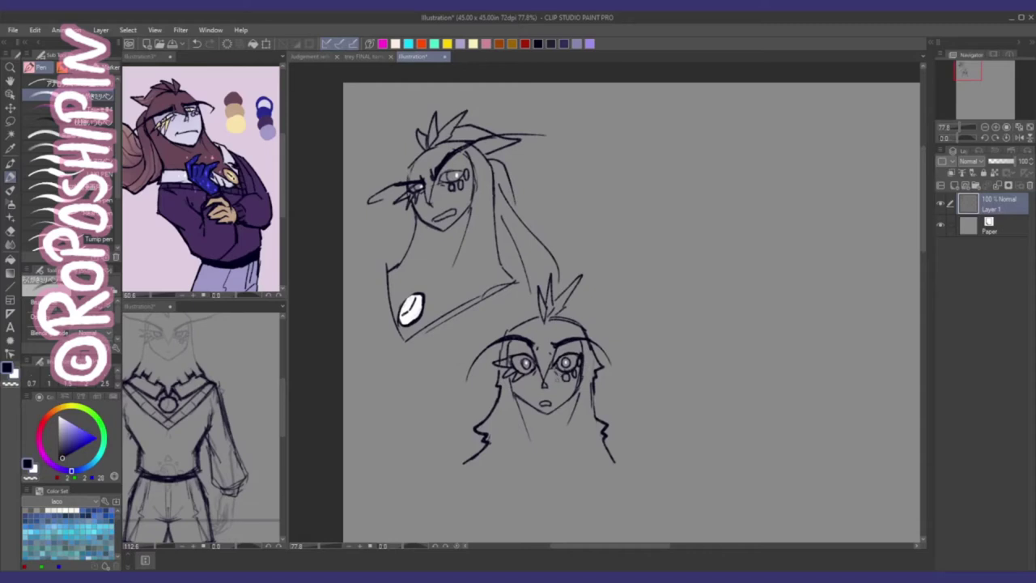
# Step: Shade the second head with fine vertical hatching between the eyes and across the nose and cheeks
pyautogui.moveTo(542, 356); pyautogui.dragTo(549, 369)
pyautogui.moveTo(551, 357); pyautogui.dragTo(553, 369)
pyautogui.scroll(-1, 632, 308)
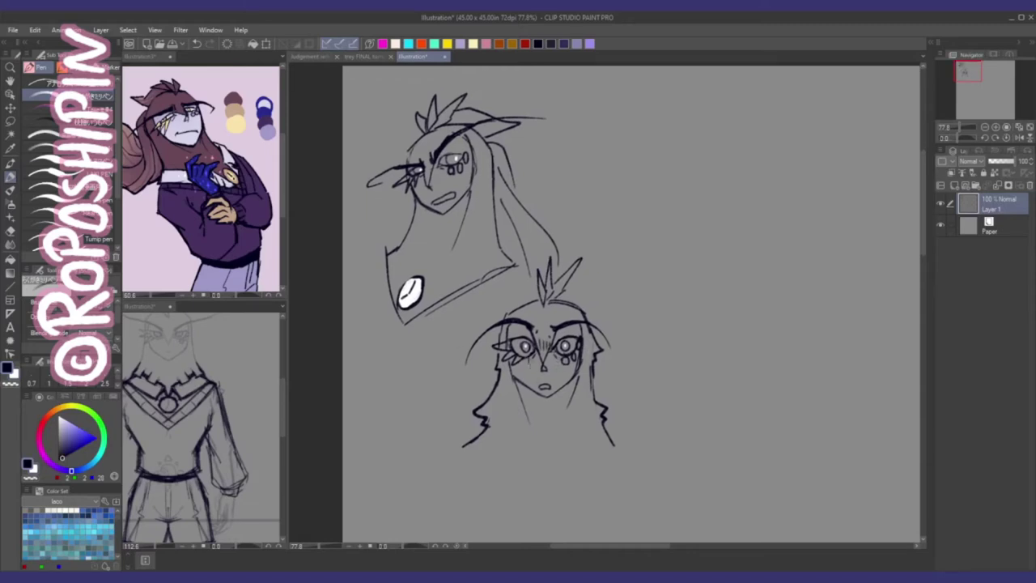
pyautogui.moveTo(533, 351)
pyautogui.mouseDown()
pyautogui.moveTo(536, 365)
pyautogui.moveTo(555, 362)
pyautogui.moveTo(534, 366)
pyautogui.mouseUp()
pyautogui.hotkey('ctrl', 'z')
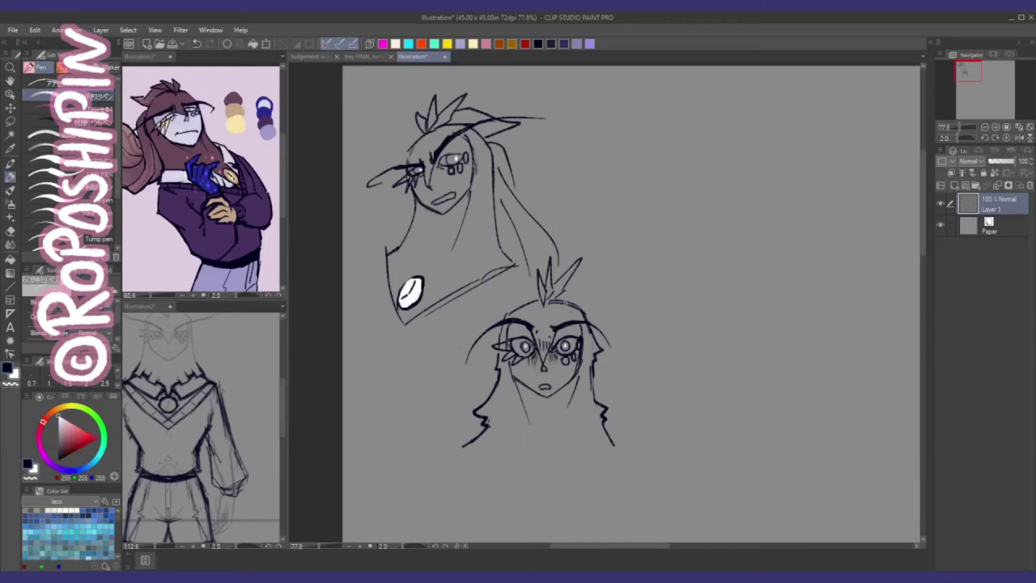
# Step: Add thin, curved loose hair strands outside the hair outlines on both sides of the second head
pyautogui.moveTo(581, 308); pyautogui.dragTo(604, 381)
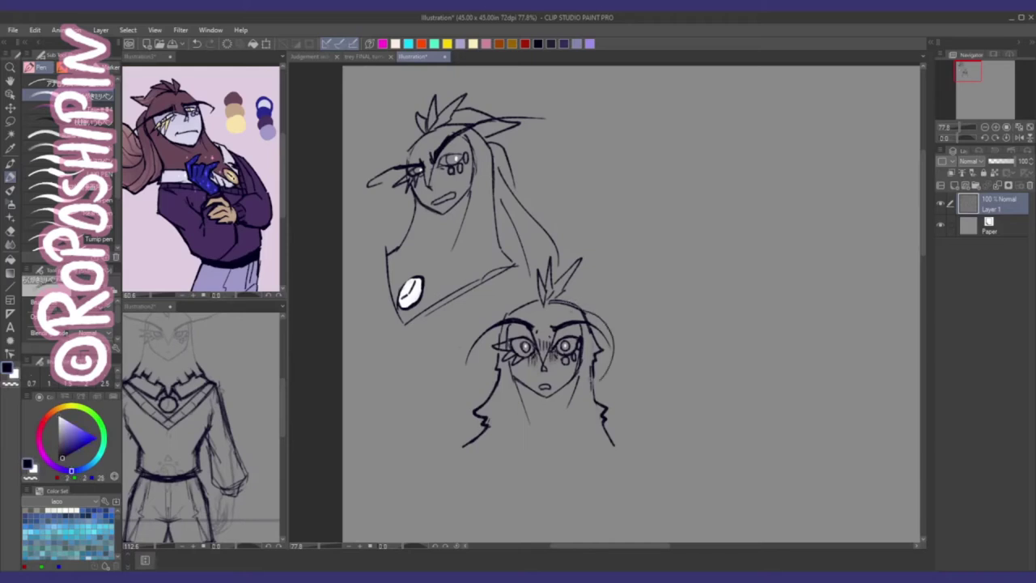
pyautogui.hotkey('ctrl', 'z')
pyautogui.moveTo(587, 315); pyautogui.dragTo(608, 400)
pyautogui.moveTo(598, 344); pyautogui.dragTo(609, 404)
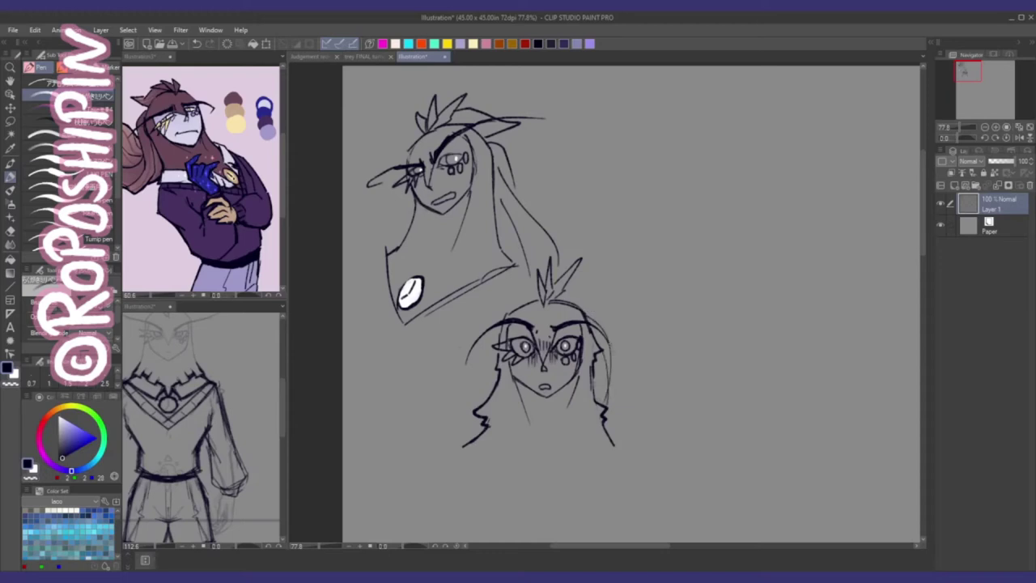
pyautogui.moveTo(591, 325)
pyautogui.mouseDown()
pyautogui.moveTo(619, 372)
pyautogui.moveTo(593, 328)
pyautogui.moveTo(628, 356)
pyautogui.moveTo(611, 392)
pyautogui.mouseUp()
pyautogui.hotkey('ctrl', 'z')
pyautogui.hotkey('ctrl', 'z')
pyautogui.moveTo(496, 369); pyautogui.dragTo(461, 443)
pyautogui.moveTo(499, 380); pyautogui.dragTo(473, 436)
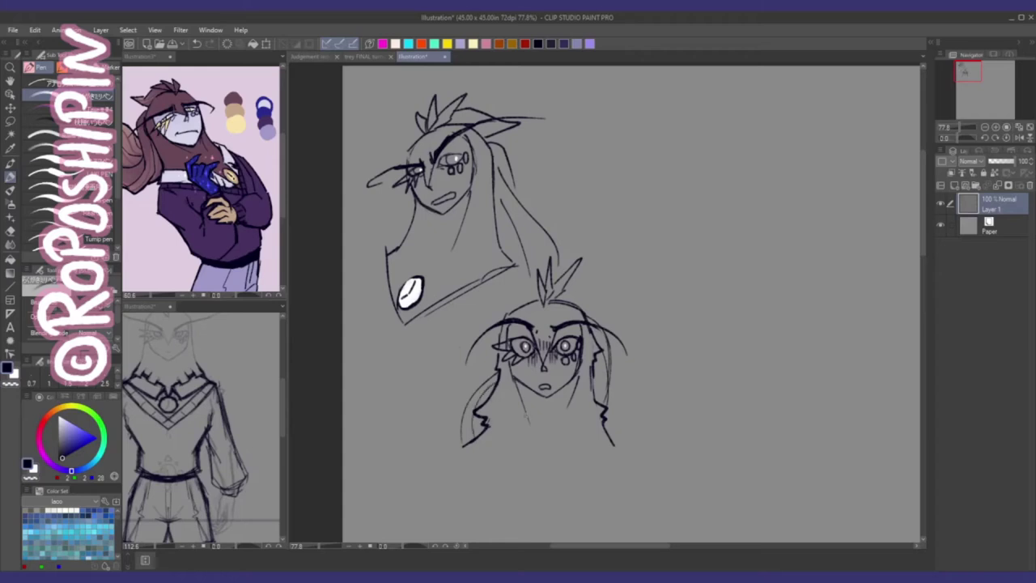
# Step: Draw a round brooch centred below the second head's chin
pyautogui.moveTo(533, 468); pyautogui.dragTo(531, 470)
pyautogui.hotkey('ctrl', 'z')
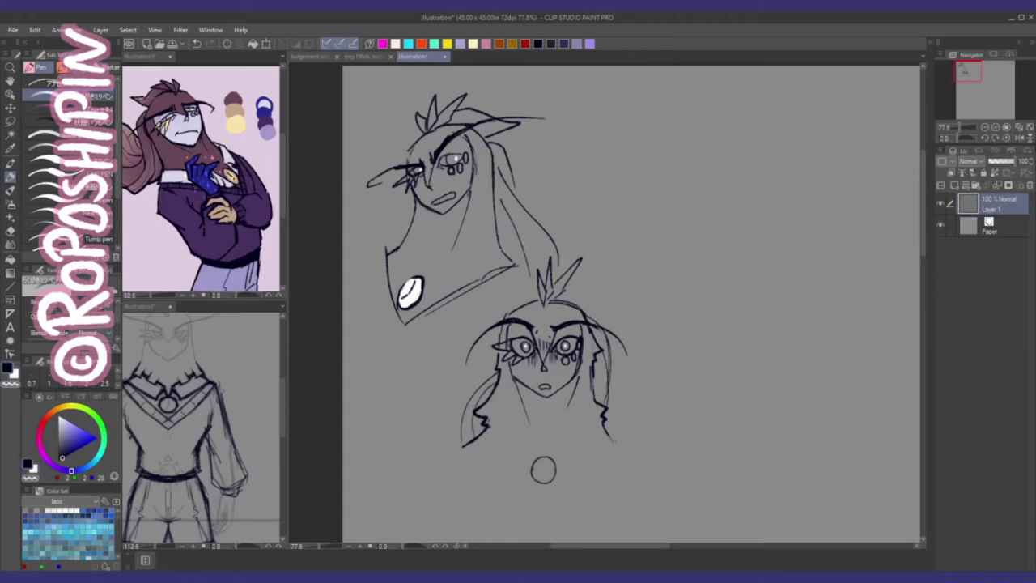
# Step: Sketch the second figure's neck lines, open collar and rounded shoulders around the brooch
pyautogui.moveTo(604, 430); pyautogui.dragTo(626, 447)
pyautogui.moveTo(572, 397); pyautogui.dragTo(546, 458)
pyautogui.moveTo(534, 412)
pyautogui.mouseDown()
pyautogui.moveTo(540, 457)
pyautogui.moveTo(630, 450)
pyautogui.mouseUp()
pyautogui.moveTo(458, 446); pyautogui.dragTo(517, 462)
pyautogui.moveTo(486, 427)
pyautogui.mouseDown()
pyautogui.moveTo(452, 439)
pyautogui.moveTo(427, 490)
pyautogui.mouseUp()
pyautogui.moveTo(623, 447)
pyautogui.mouseDown()
pyautogui.moveTo(643, 453)
pyautogui.moveTo(645, 482)
pyautogui.moveTo(607, 513)
pyautogui.mouseUp()
pyautogui.moveTo(460, 447); pyautogui.dragTo(480, 516)
# Step: Draw the pointed collar flaps on both sides of the second figure's brooch with darker lines
pyautogui.moveTo(488, 427)
pyautogui.mouseDown()
pyautogui.moveTo(530, 470)
pyautogui.moveTo(520, 444)
pyautogui.moveTo(529, 481)
pyautogui.moveTo(615, 426)
pyautogui.mouseUp()
pyautogui.hotkey('ctrl', 'z')
pyautogui.hotkey('ctrl', 'z')
pyautogui.moveTo(567, 484)
pyautogui.mouseDown()
pyautogui.moveTo(573, 450)
pyautogui.moveTo(580, 479)
pyautogui.moveTo(588, 473)
pyautogui.mouseUp()
pyautogui.moveTo(586, 476)
pyautogui.mouseDown()
pyautogui.moveTo(616, 441)
pyautogui.moveTo(627, 452)
pyautogui.mouseUp()
pyautogui.hotkey('ctrl', 'z')
pyautogui.hotkey('ctrl', 'z')
pyautogui.moveTo(474, 430)
pyautogui.mouseDown()
pyautogui.moveTo(474, 443)
pyautogui.moveTo(510, 461)
pyautogui.mouseUp()
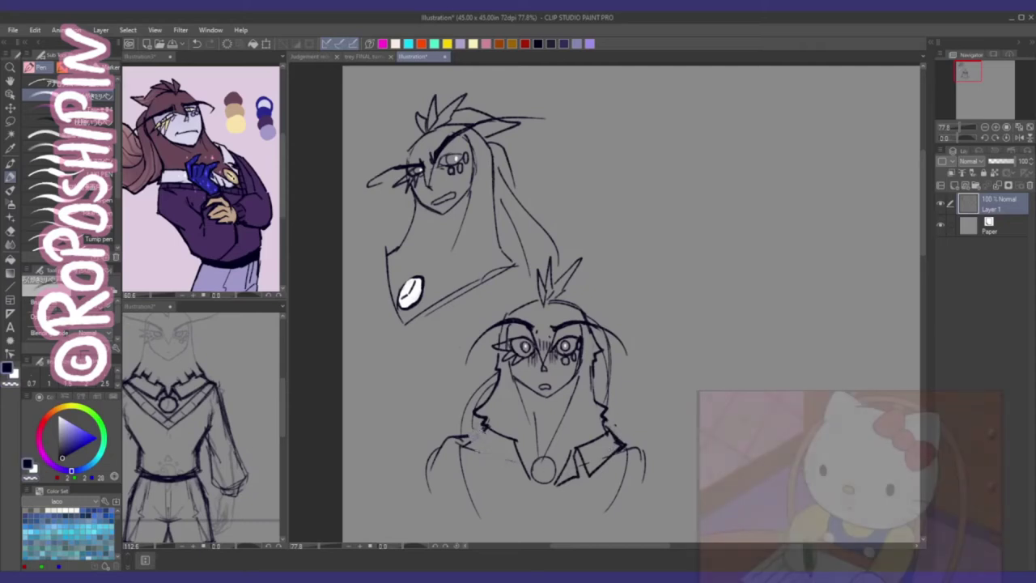
pyautogui.moveTo(514, 452)
pyautogui.mouseDown()
pyautogui.moveTo(511, 470)
pyautogui.moveTo(539, 481)
pyautogui.moveTo(544, 472)
pyautogui.mouseUp()
# Step: Fill the second figure's round brooch with white and outline its edge in dark lines
pyautogui.press('x')
pyautogui.keyDown('alt'); pyautogui.click(539, 474); pyautogui.keyUp('alt')
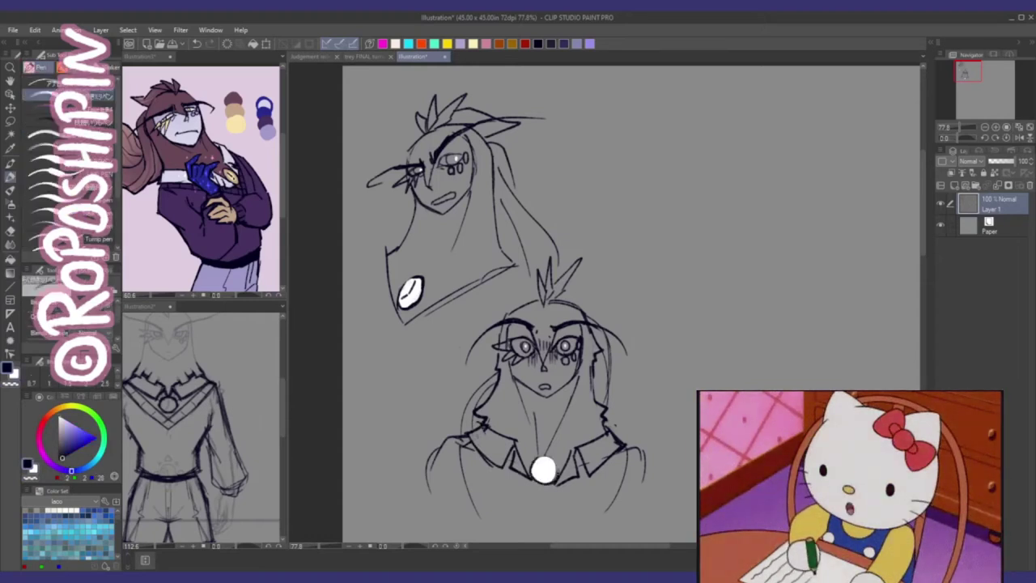
pyautogui.moveTo(546, 480)
pyautogui.mouseDown()
pyautogui.moveTo(559, 473)
pyautogui.moveTo(551, 458)
pyautogui.moveTo(551, 489)
pyautogui.mouseUp()
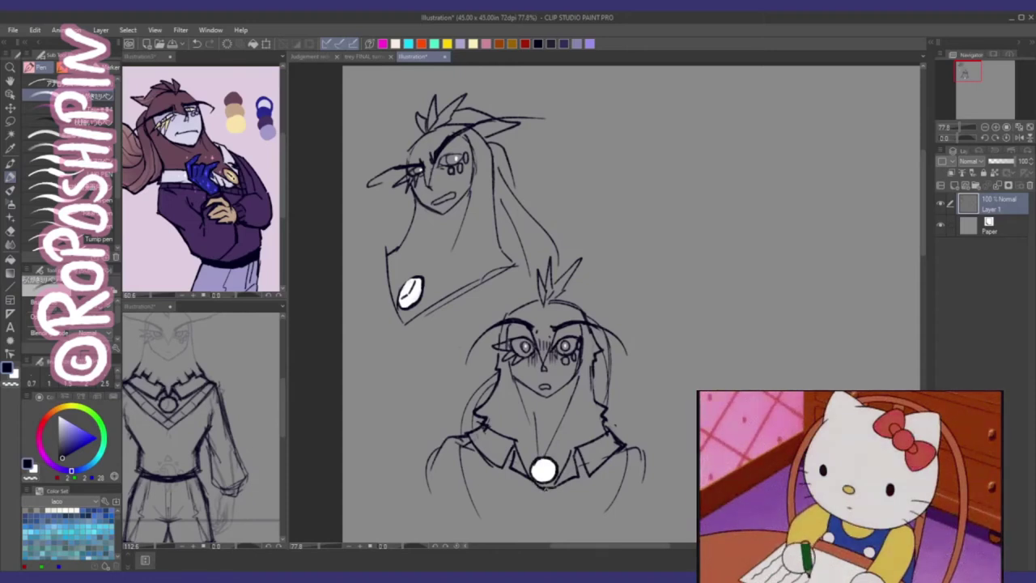
# Step: Draw a V-shaped trim with cross lines beneath the second figure's collar and darken the inner arm lines
pyautogui.moveTo(486, 453)
pyautogui.mouseDown()
pyautogui.moveTo(544, 507)
pyautogui.moveTo(582, 483)
pyautogui.moveTo(549, 504)
pyautogui.moveTo(575, 478)
pyautogui.mouseUp()
pyautogui.moveTo(502, 468)
pyautogui.mouseDown()
pyautogui.moveTo(539, 487)
pyautogui.moveTo(531, 492)
pyautogui.mouseUp()
pyautogui.moveTo(503, 473); pyautogui.dragTo(516, 479)
pyautogui.moveTo(580, 481)
pyautogui.mouseDown()
pyautogui.moveTo(592, 471)
pyautogui.moveTo(563, 486)
pyautogui.moveTo(548, 514)
pyautogui.mouseUp()
pyautogui.moveTo(616, 452)
pyautogui.mouseDown()
pyautogui.moveTo(623, 493)
pyautogui.moveTo(605, 520)
pyautogui.mouseUp()
pyautogui.moveTo(630, 478); pyautogui.dragTo(622, 490)
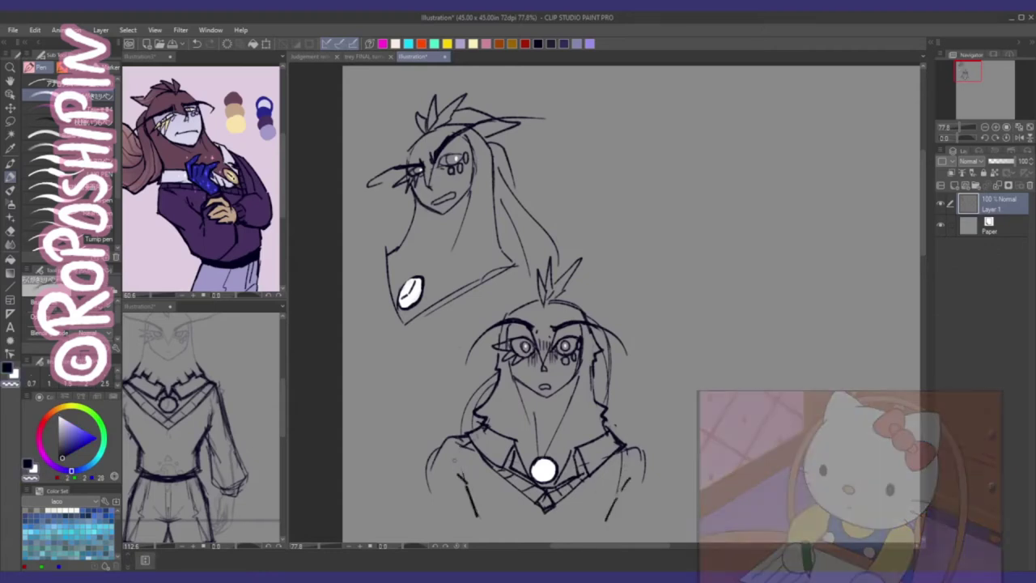
# Step: Darken the second figure's outer arm outlines and add spiky feather tufts on both shoulders
pyautogui.moveTo(427, 477); pyautogui.dragTo(425, 497)
pyautogui.moveTo(628, 446)
pyautogui.mouseDown()
pyautogui.moveTo(650, 454)
pyautogui.moveTo(643, 520)
pyautogui.mouseUp()
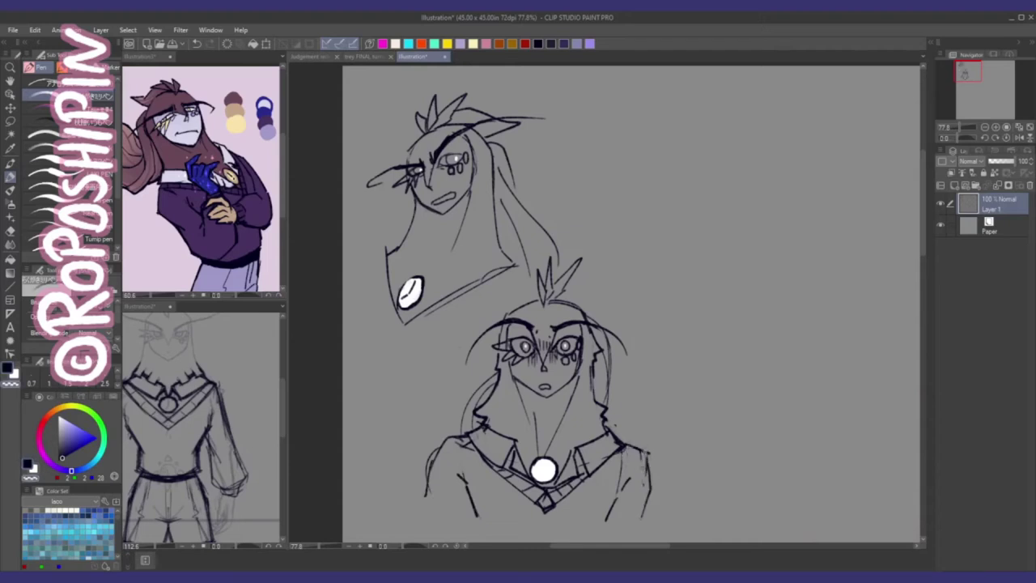
pyautogui.moveTo(628, 423); pyautogui.dragTo(646, 471)
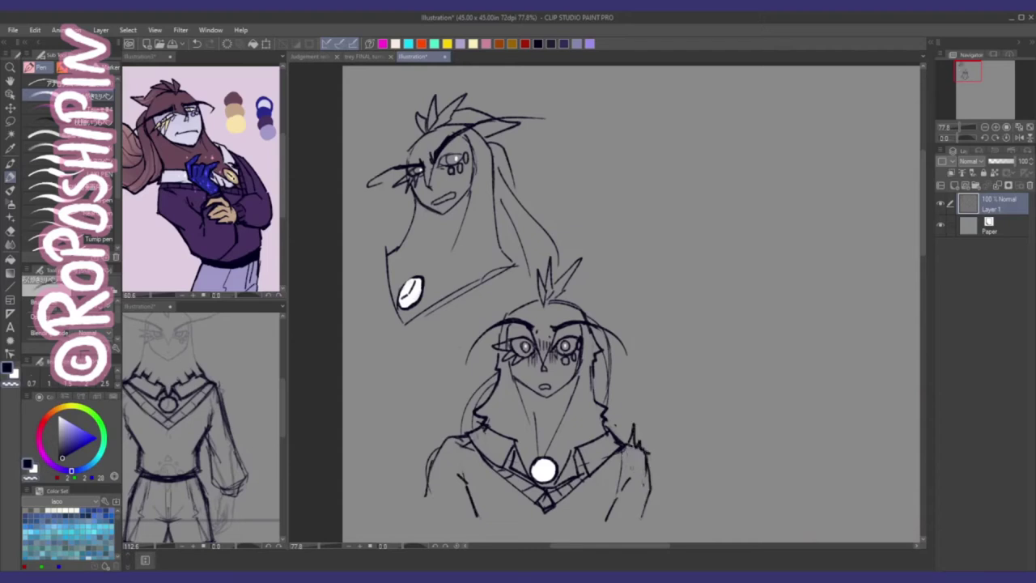
pyautogui.moveTo(458, 427)
pyautogui.mouseDown()
pyautogui.moveTo(463, 452)
pyautogui.moveTo(456, 432)
pyautogui.moveTo(447, 442)
pyautogui.mouseUp()
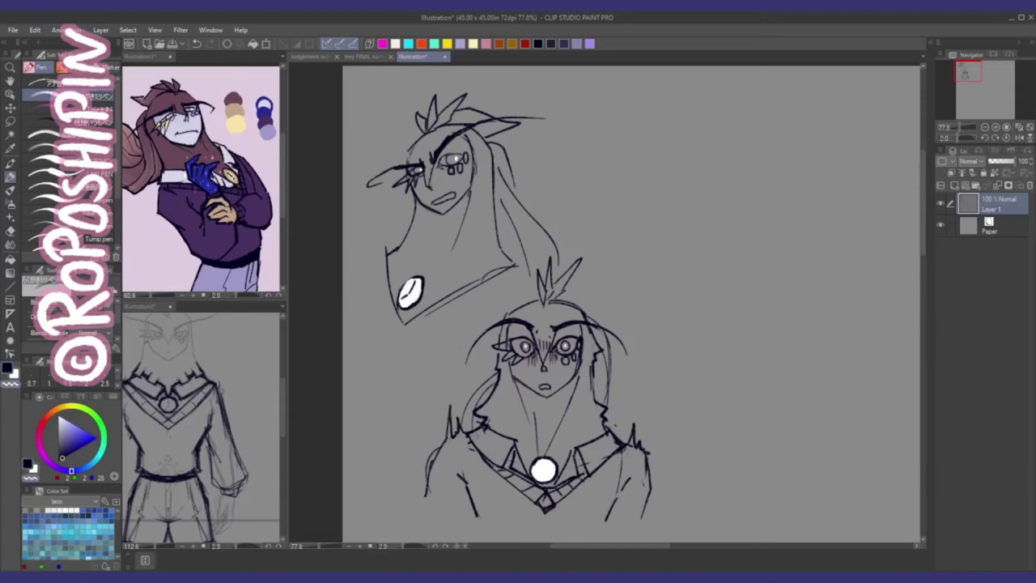
# Step: Paint a small white sweat drop beside the second head's cheek
pyautogui.moveTo(631, 305); pyautogui.dragTo(653, 329)
pyautogui.press('x')
pyautogui.moveTo(607, 381)
pyautogui.mouseDown()
pyautogui.moveTo(608, 398)
pyautogui.moveTo(570, 402)
pyautogui.mouseUp()
pyautogui.press('x')
# Step: Sketch a construction circle with curved facial guidelines for a third head beside the first one
pyautogui.moveTo(621, 201); pyautogui.dragTo(623, 247)
pyautogui.hotkey('ctrl', 'z')
pyautogui.moveTo(605, 168); pyautogui.dragTo(613, 235)
pyautogui.moveTo(643, 156); pyautogui.dragTo(635, 253)
pyautogui.moveTo(623, 198)
pyautogui.mouseDown()
pyautogui.moveTo(681, 208)
pyautogui.moveTo(681, 192)
pyautogui.moveTo(640, 205)
pyautogui.mouseUp()
pyautogui.hotkey('ctrl', 'z')
pyautogui.hotkey('ctrl', 'z')
pyautogui.hotkey('ctrl', 'z')
# Step: Draw long, sweeping brow lines that angle down to a sharp point on the third head
pyautogui.moveTo(557, 196)
pyautogui.mouseDown()
pyautogui.moveTo(641, 209)
pyautogui.moveTo(695, 164)
pyautogui.mouseUp()
pyautogui.hotkey('ctrl', 'z')
pyautogui.moveTo(657, 203)
pyautogui.mouseDown()
pyautogui.moveTo(704, 160)
pyautogui.moveTo(676, 135)
pyautogui.mouseUp()
pyautogui.hotkey('ctrl', 'z')
pyautogui.moveTo(558, 197); pyautogui.dragTo(526, 173)
pyautogui.moveTo(663, 192)
pyautogui.mouseDown()
pyautogui.moveTo(657, 228)
pyautogui.moveTo(635, 220)
pyautogui.mouseUp()
pyautogui.hotkey('ctrl', 'z')
pyautogui.hotkey('ctrl', 'z')
pyautogui.hotkey('ctrl', 'z')
# Step: Outline the third head's narrowed near eye below the brow
pyautogui.moveTo(632, 217)
pyautogui.mouseDown()
pyautogui.moveTo(647, 220)
pyautogui.moveTo(635, 206)
pyautogui.moveTo(625, 216)
pyautogui.moveTo(666, 194)
pyautogui.moveTo(635, 214)
pyautogui.moveTo(645, 217)
pyautogui.mouseUp()
pyautogui.hotkey('ctrl', 'z')
pyautogui.hotkey('ctrl', 'z')
pyautogui.moveTo(638, 210); pyautogui.dragTo(643, 218)
pyautogui.press('g')
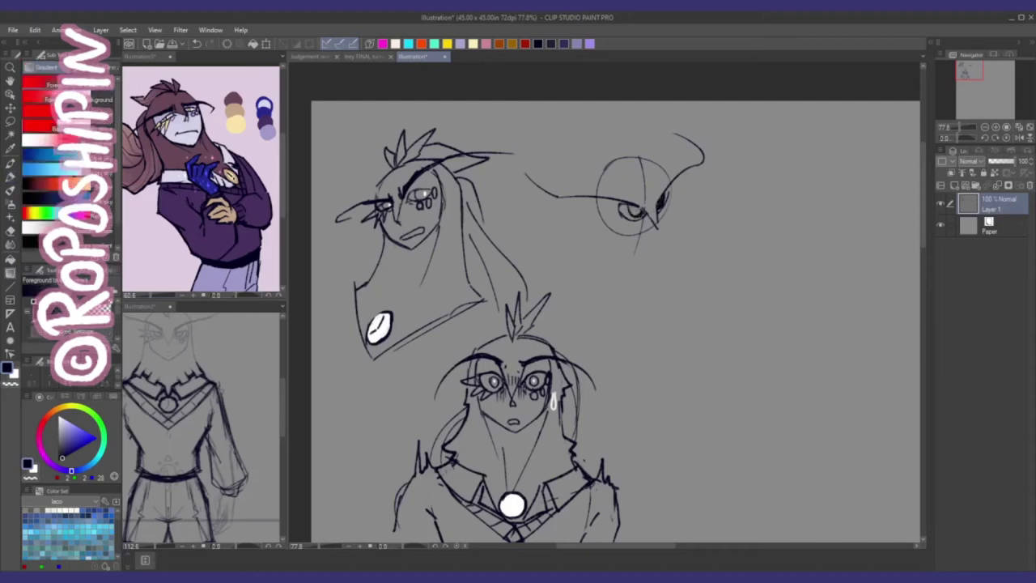
pyautogui.press('g')
pyautogui.press('p')
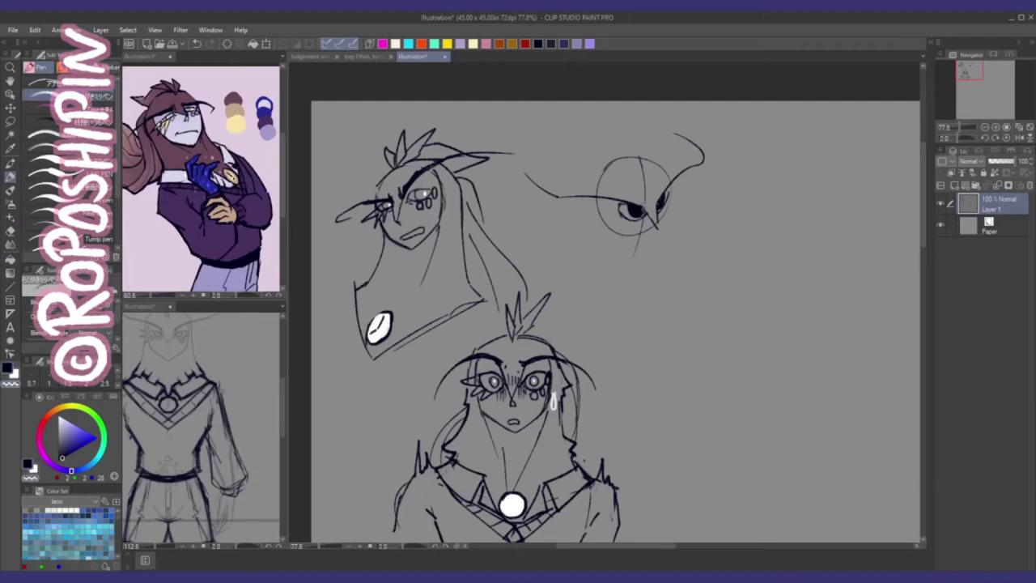
# Step: Thicken the third head's two angled brow lines
pyautogui.moveTo(656, 198)
pyautogui.mouseDown()
pyautogui.moveTo(660, 205)
pyautogui.moveTo(682, 173)
pyautogui.moveTo(705, 163)
pyautogui.moveTo(691, 168)
pyautogui.mouseUp()
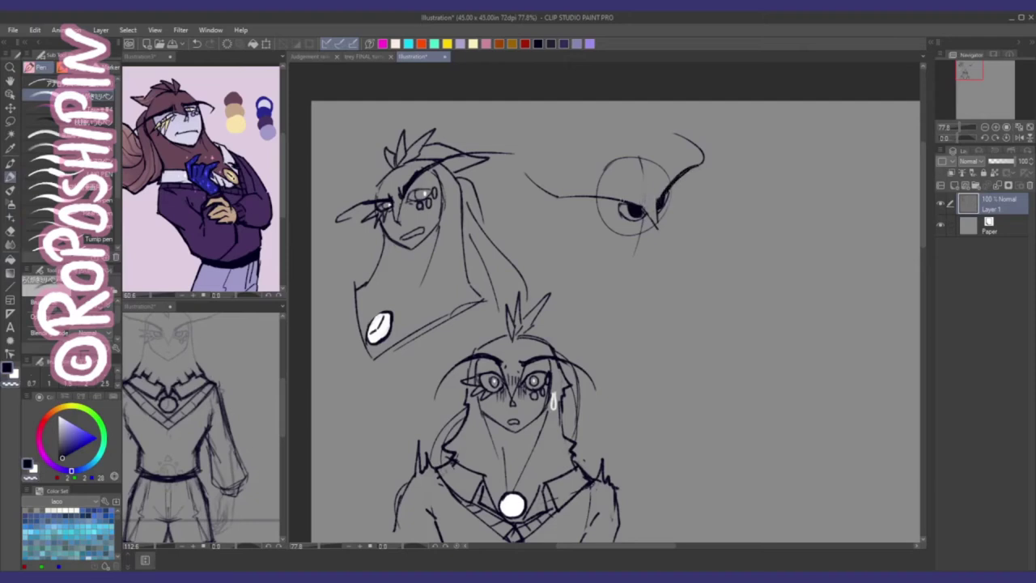
pyautogui.moveTo(552, 195)
pyautogui.mouseDown()
pyautogui.moveTo(644, 210)
pyautogui.moveTo(633, 214)
pyautogui.moveTo(666, 196)
pyautogui.mouseUp()
pyautogui.hotkey('ctrl', 'z')
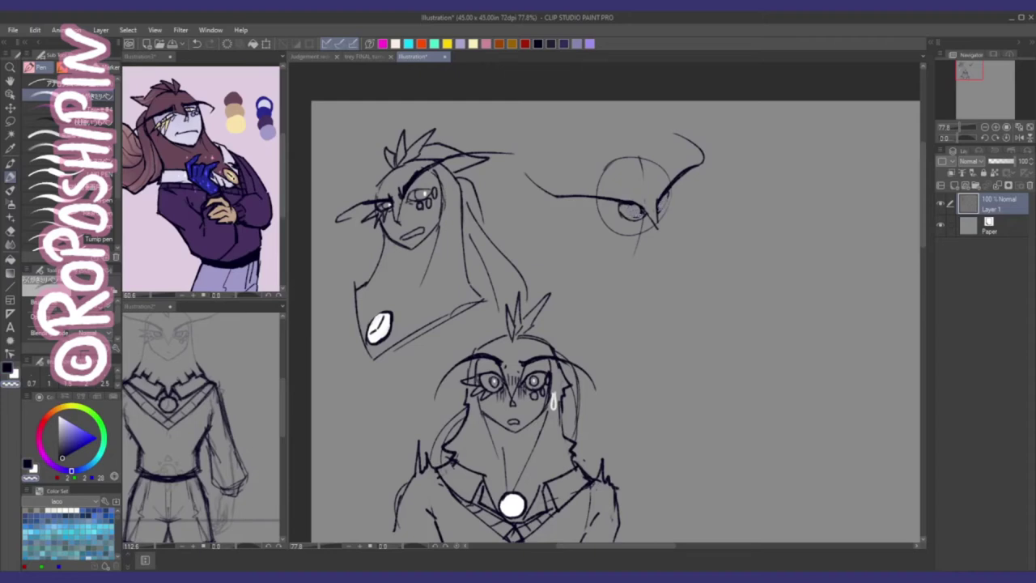
# Step: Add irises to the third head's narrowed eyes and replace the lower guide circle with a slim cheek outline
pyautogui.press('c')
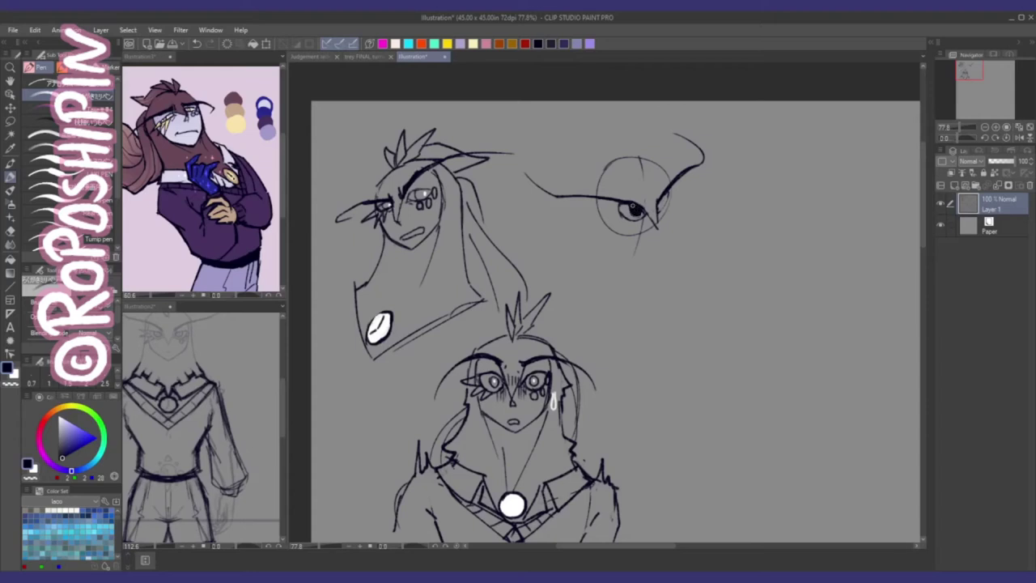
pyautogui.moveTo(659, 208)
pyautogui.mouseDown()
pyautogui.moveTo(664, 197)
pyautogui.moveTo(639, 209)
pyautogui.mouseUp()
pyautogui.press('c')
pyautogui.press('c')
pyautogui.press('c')
pyautogui.press('c')
pyautogui.press('c')
pyautogui.moveTo(630, 204); pyautogui.dragTo(646, 202)
pyautogui.moveTo(665, 217); pyautogui.dragTo(649, 238)
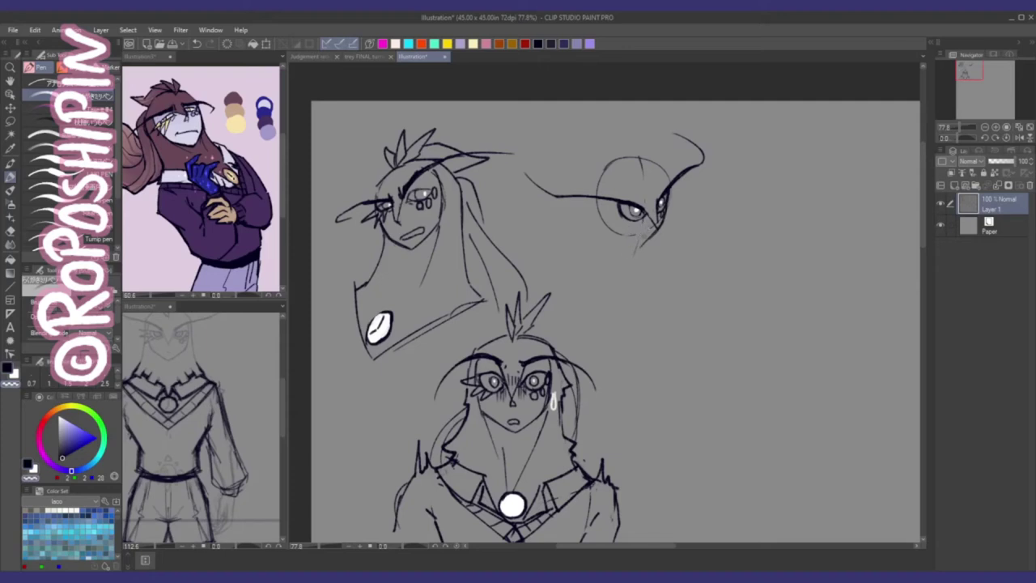
# Step: Add pointed lashes, crease lines between the brows, a small mouth and a chin to the third head
pyautogui.moveTo(600, 202)
pyautogui.mouseDown()
pyautogui.moveTo(636, 230)
pyautogui.moveTo(651, 215)
pyautogui.mouseUp()
pyautogui.moveTo(655, 212); pyautogui.dragTo(648, 223)
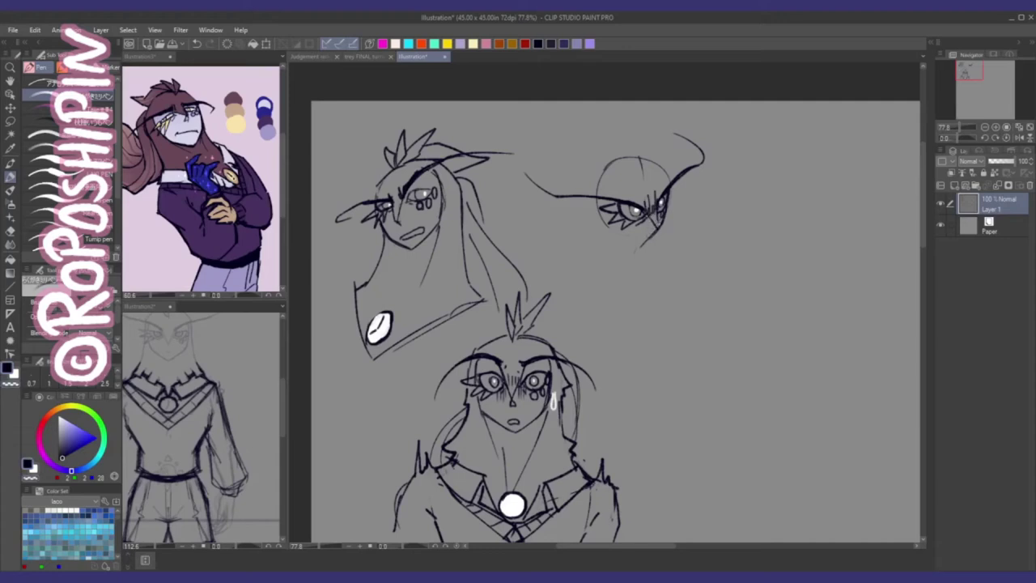
pyautogui.moveTo(650, 234)
pyautogui.mouseDown()
pyautogui.moveTo(620, 241)
pyautogui.moveTo(647, 246)
pyautogui.moveTo(637, 246)
pyautogui.moveTo(646, 247)
pyautogui.moveTo(635, 267)
pyautogui.mouseUp()
pyautogui.hotkey('ctrl', 'z')
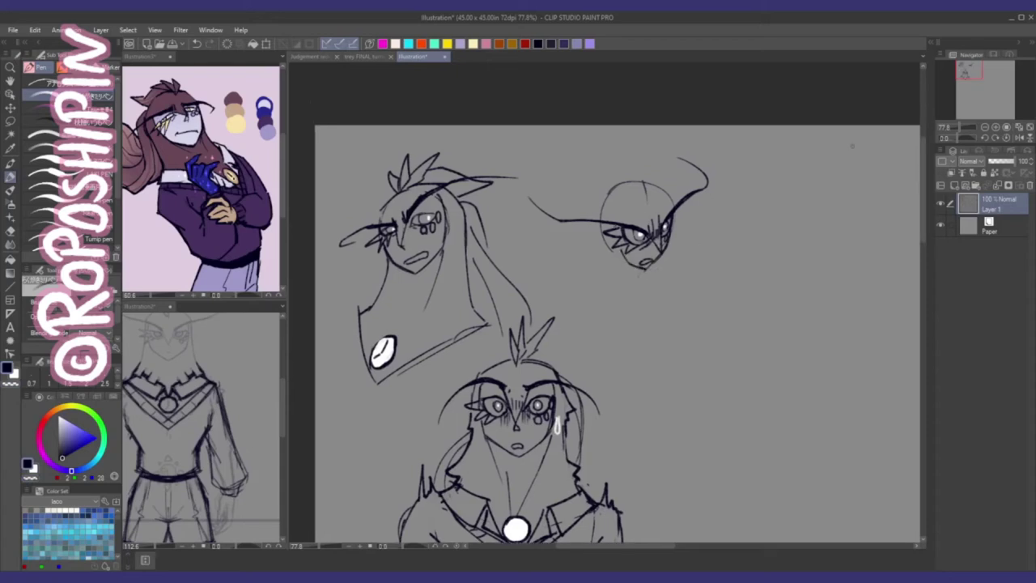
# Step: Mirror the canvas view and write "ohgod" beside the second head
pyautogui.press('h')
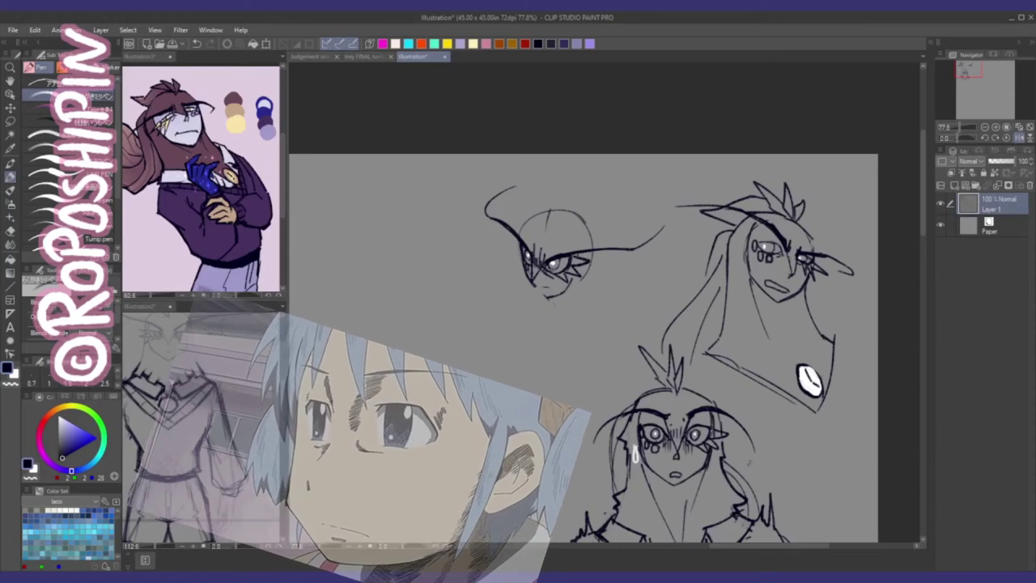
pyautogui.moveTo(755, 458)
pyautogui.mouseDown()
pyautogui.moveTo(777, 479)
pyautogui.moveTo(804, 460)
pyautogui.mouseUp()
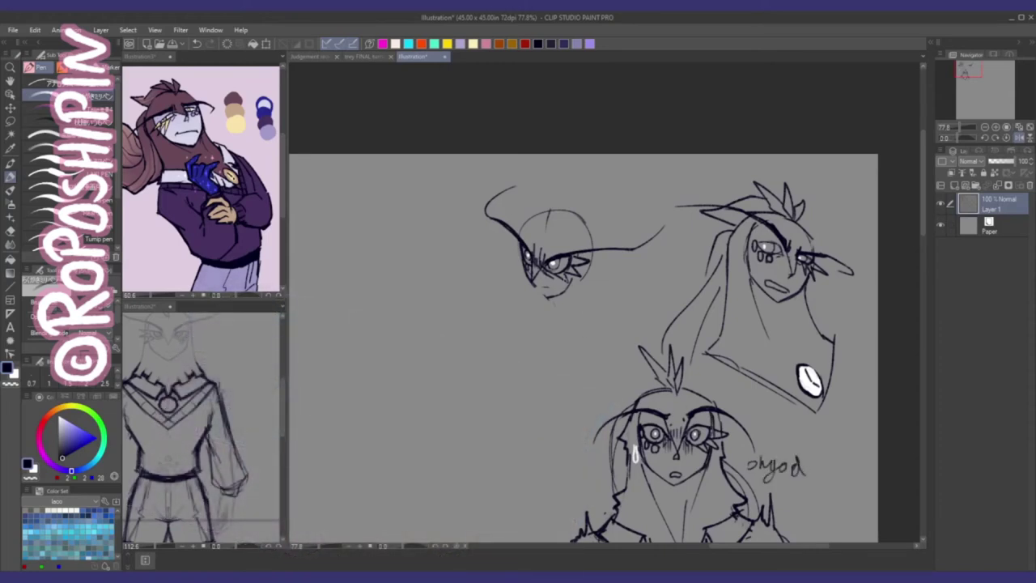
pyautogui.moveTo(528, 280); pyautogui.dragTo(550, 294)
pyautogui.hotkey('ctrl', 'z')
# Step: Restore the normal canvas orientation and sketch the third figure's hair edge, neck, slanted lower edge and oval brooch
pyautogui.click(1020, 137)
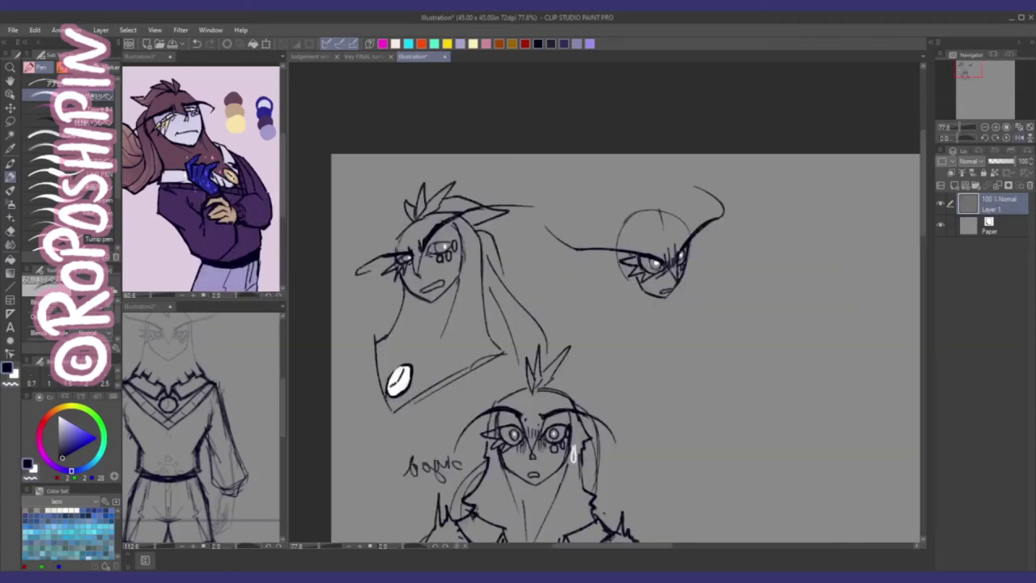
pyautogui.hscroll(1, 605, 349)
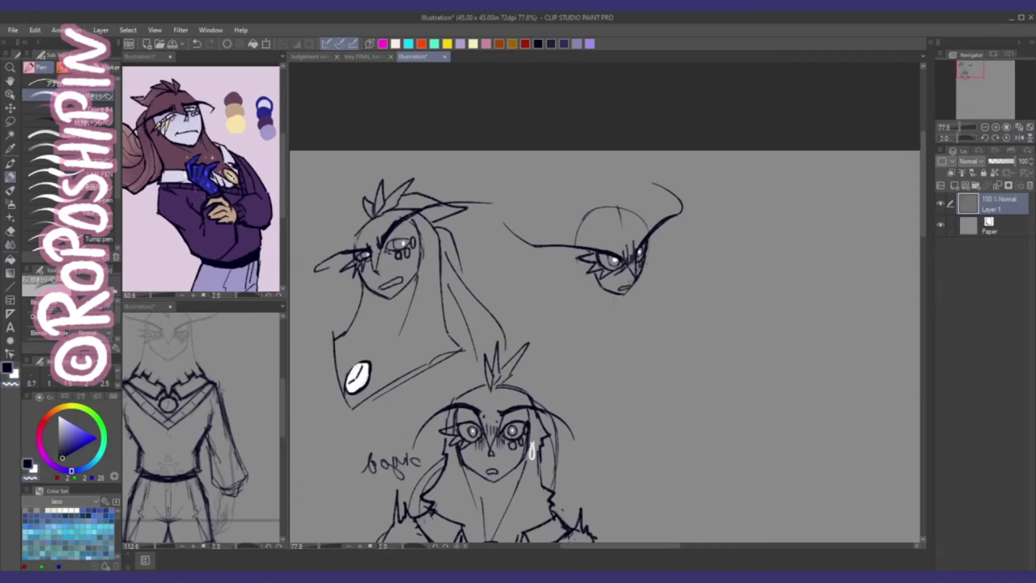
pyautogui.scroll(-1, 494, 531)
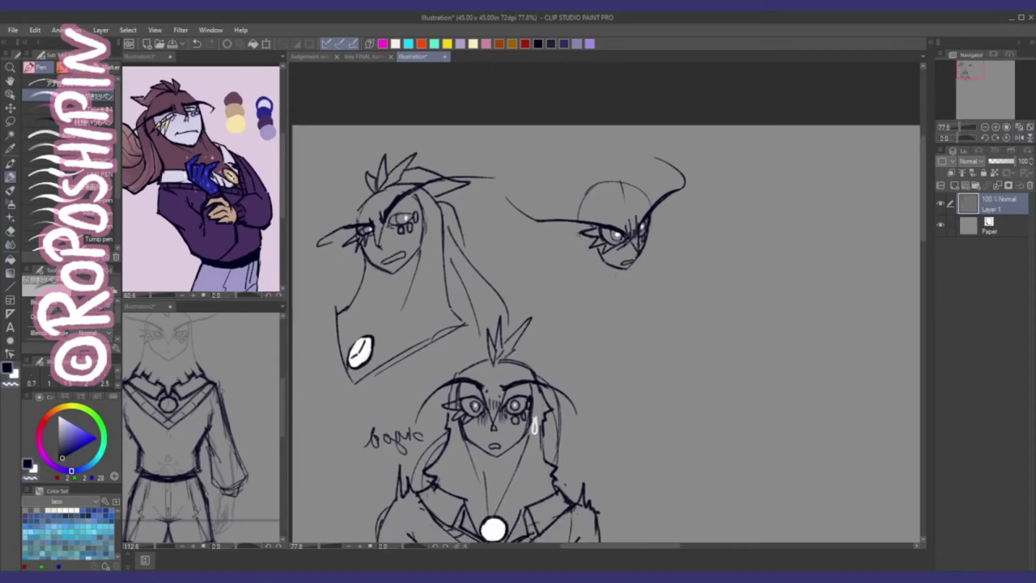
pyautogui.moveTo(586, 193)
pyautogui.mouseDown()
pyautogui.moveTo(553, 257)
pyautogui.moveTo(625, 300)
pyautogui.mouseUp()
pyautogui.moveTo(536, 282); pyautogui.dragTo(605, 308)
pyautogui.moveTo(544, 289); pyautogui.dragTo(623, 307)
pyautogui.moveTo(568, 231); pyautogui.dragTo(524, 295)
pyautogui.moveTo(646, 272)
pyautogui.mouseDown()
pyautogui.moveTo(615, 325)
pyautogui.moveTo(625, 301)
pyautogui.mouseUp()
pyautogui.hotkey('ctrl', 'z')
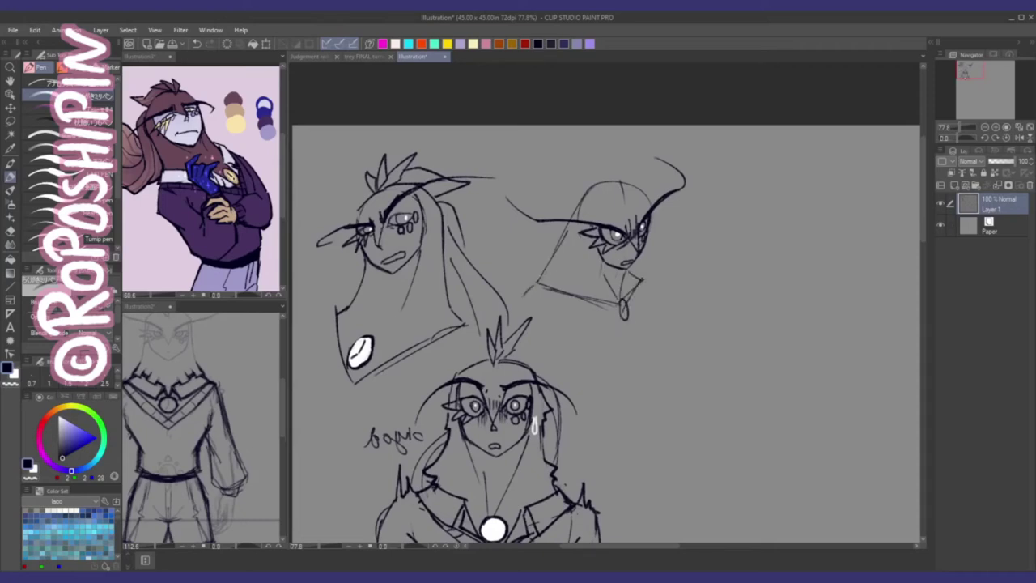
# Step: Redraw the third figure's lower hair edges with heavier, tufted lines and lighten the sketch around the head's outline
pyautogui.moveTo(536, 276)
pyautogui.mouseDown()
pyautogui.moveTo(533, 287)
pyautogui.moveTo(528, 279)
pyautogui.moveTo(549, 288)
pyautogui.moveTo(601, 276)
pyautogui.moveTo(599, 298)
pyautogui.moveTo(612, 300)
pyautogui.moveTo(625, 328)
pyautogui.moveTo(563, 298)
pyautogui.moveTo(607, 319)
pyautogui.mouseUp()
pyautogui.press('e')
pyautogui.press('p')
pyautogui.moveTo(544, 287)
pyautogui.mouseDown()
pyautogui.moveTo(577, 280)
pyautogui.moveTo(552, 274)
pyautogui.mouseUp()
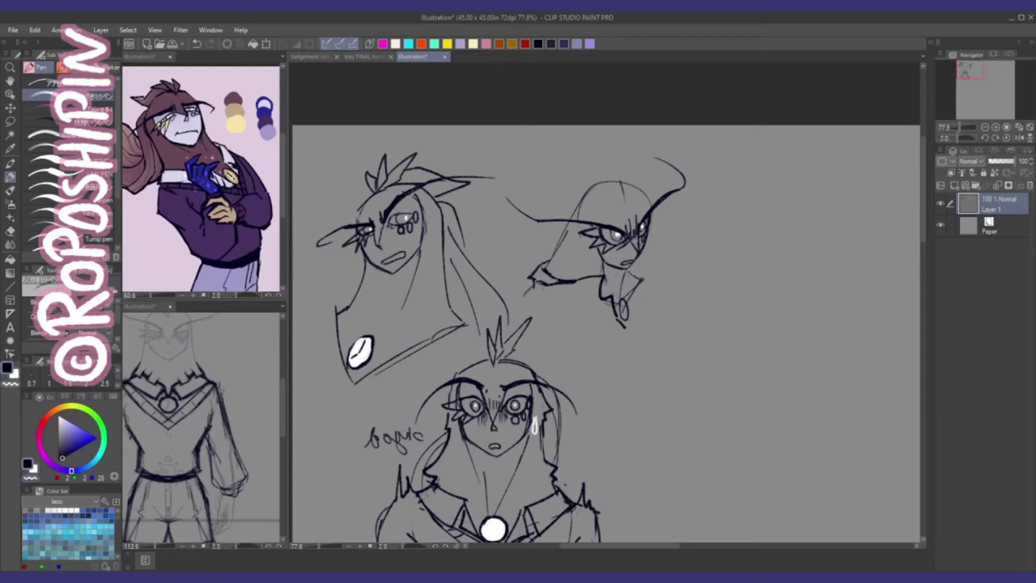
pyautogui.moveTo(620, 272); pyautogui.dragTo(629, 290)
pyautogui.hotkey('ctrl', 'z')
pyautogui.hotkey('ctrl', 'z')
pyautogui.moveTo(578, 215); pyautogui.dragTo(584, 193)
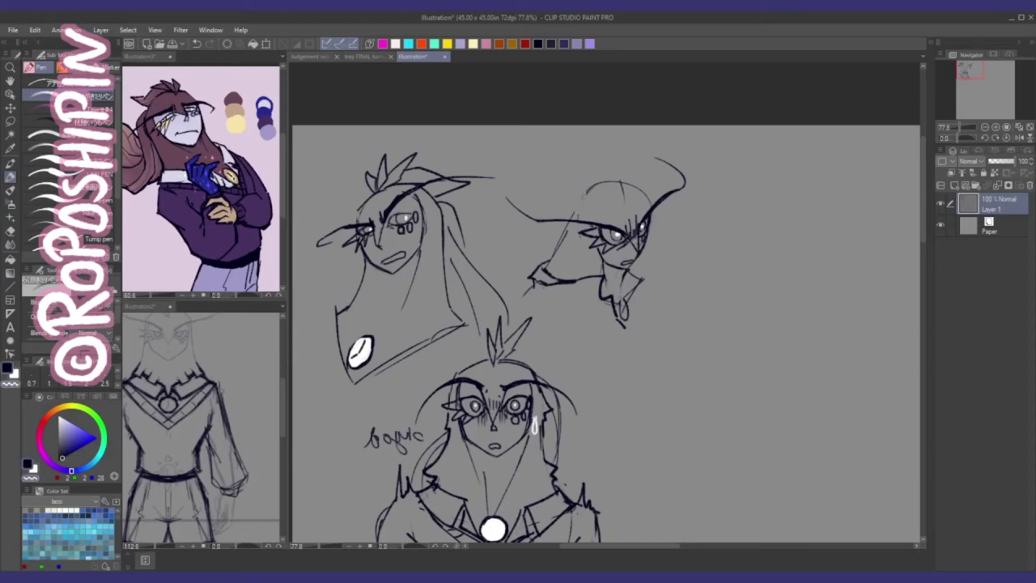
# Step: Mirror the canvas view, hatch a diagonal shadow beside the third face and darken the head outline
pyautogui.click(1030, 136)
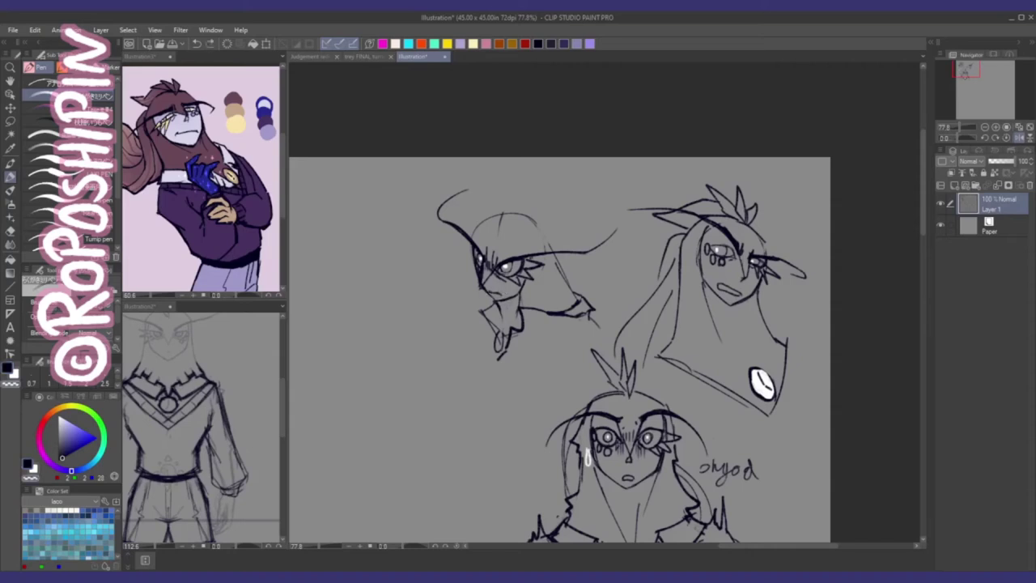
pyautogui.scroll(1, 559, 349)
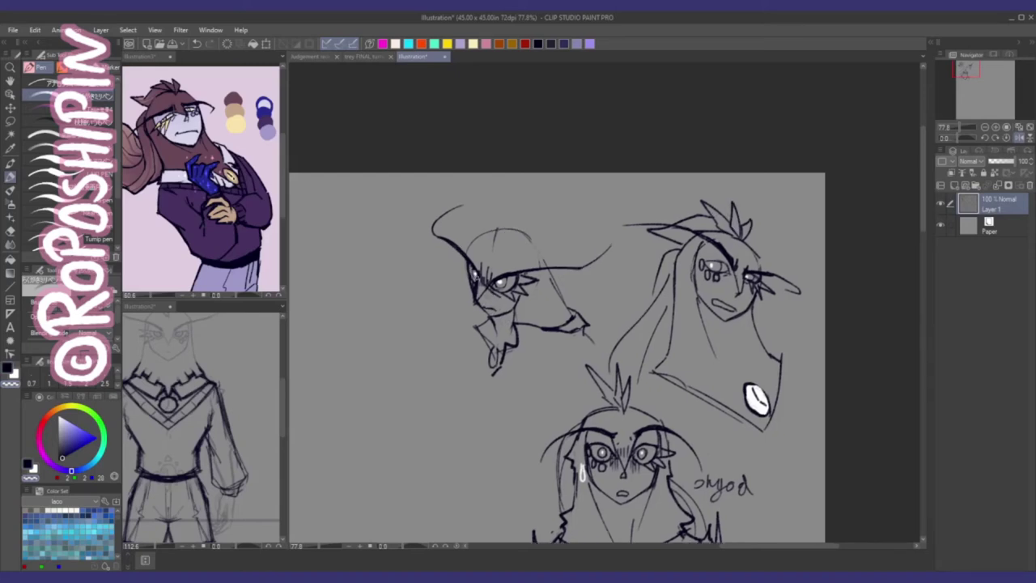
pyautogui.moveTo(558, 357); pyautogui.dragTo(577, 371)
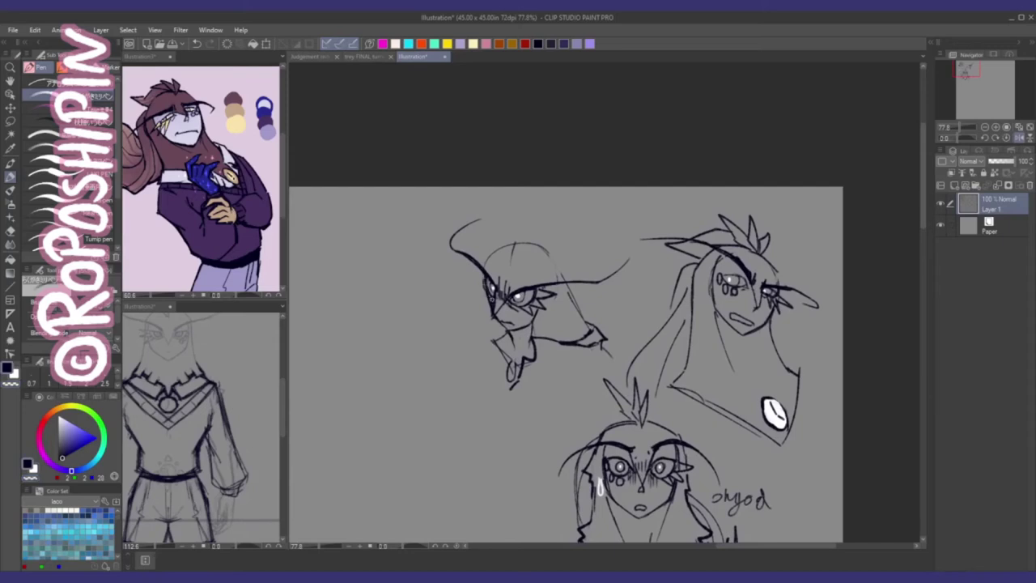
pyautogui.moveTo(486, 277)
pyautogui.mouseDown()
pyautogui.moveTo(508, 339)
pyautogui.moveTo(497, 335)
pyautogui.mouseUp()
pyautogui.moveTo(442, 285)
pyautogui.mouseDown()
pyautogui.moveTo(489, 347)
pyautogui.moveTo(476, 340)
pyautogui.mouseUp()
pyautogui.moveTo(440, 295); pyautogui.dragTo(465, 329)
pyautogui.moveTo(452, 267)
pyautogui.mouseDown()
pyautogui.moveTo(488, 332)
pyautogui.moveTo(471, 324)
pyautogui.mouseUp()
pyautogui.moveTo(459, 261)
pyautogui.mouseDown()
pyautogui.moveTo(489, 313)
pyautogui.moveTo(486, 282)
pyautogui.mouseUp()
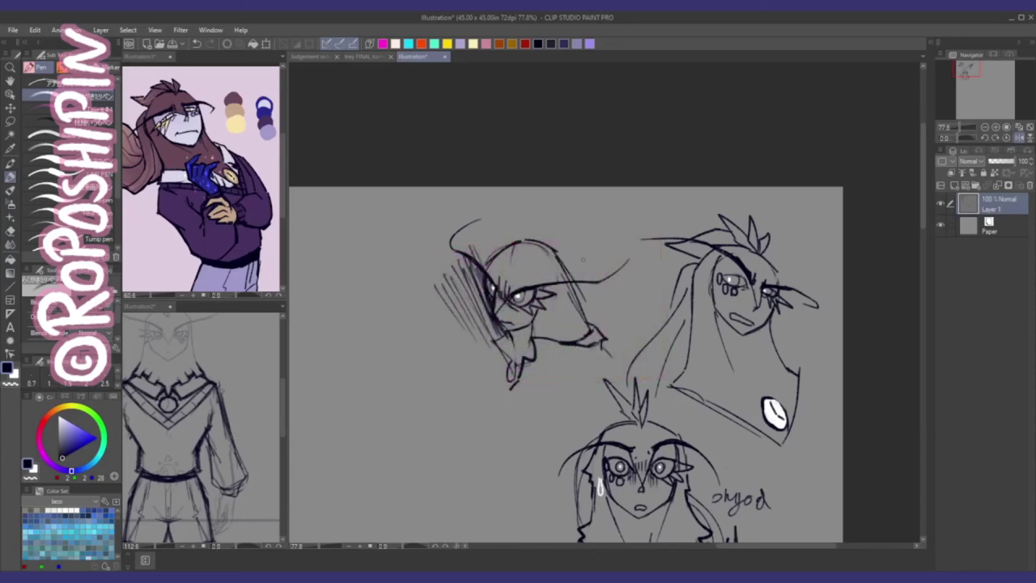
# Step: Draw long, wavy strands of hair blowing out behind the third head
pyautogui.moveTo(564, 258)
pyautogui.mouseDown()
pyautogui.moveTo(625, 267)
pyautogui.moveTo(656, 295)
pyautogui.mouseUp()
pyautogui.hotkey('ctrl', 'z')
pyautogui.hotkey('ctrl', 'z')
pyautogui.moveTo(556, 254)
pyautogui.mouseDown()
pyautogui.moveTo(588, 246)
pyautogui.moveTo(632, 298)
pyautogui.moveTo(656, 271)
pyautogui.mouseUp()
pyautogui.moveTo(583, 300)
pyautogui.mouseDown()
pyautogui.moveTo(628, 321)
pyautogui.moveTo(657, 287)
pyautogui.mouseUp()
pyautogui.moveTo(609, 338); pyautogui.dragTo(657, 323)
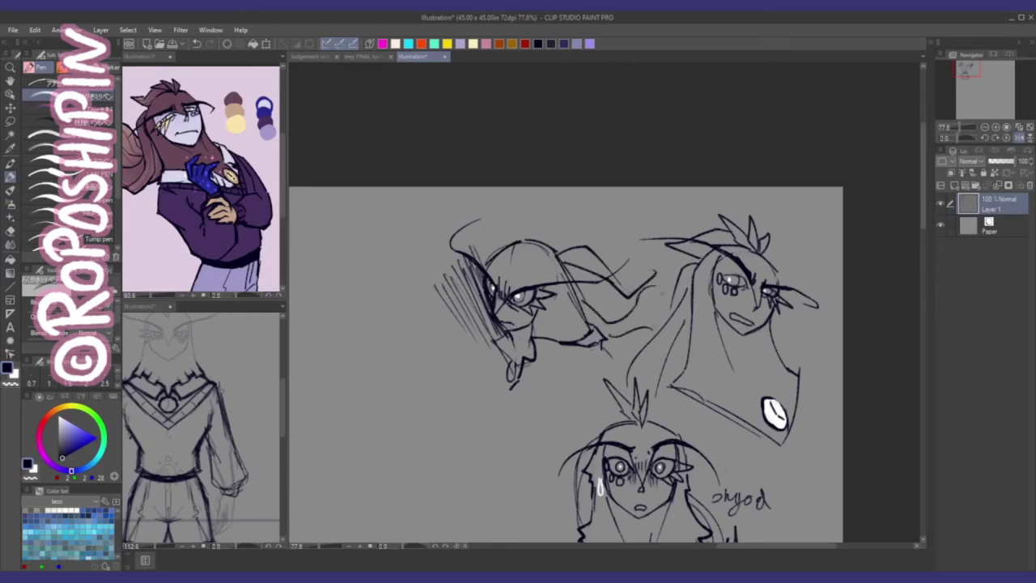
pyautogui.moveTo(656, 270)
pyautogui.mouseDown()
pyautogui.moveTo(640, 259)
pyautogui.moveTo(630, 271)
pyautogui.moveTo(637, 290)
pyautogui.mouseUp()
# Step: Restore the normal canvas orientation and extend the third head's blowing hair with a flame-shaped tip and a curved strand
pyautogui.press('h')
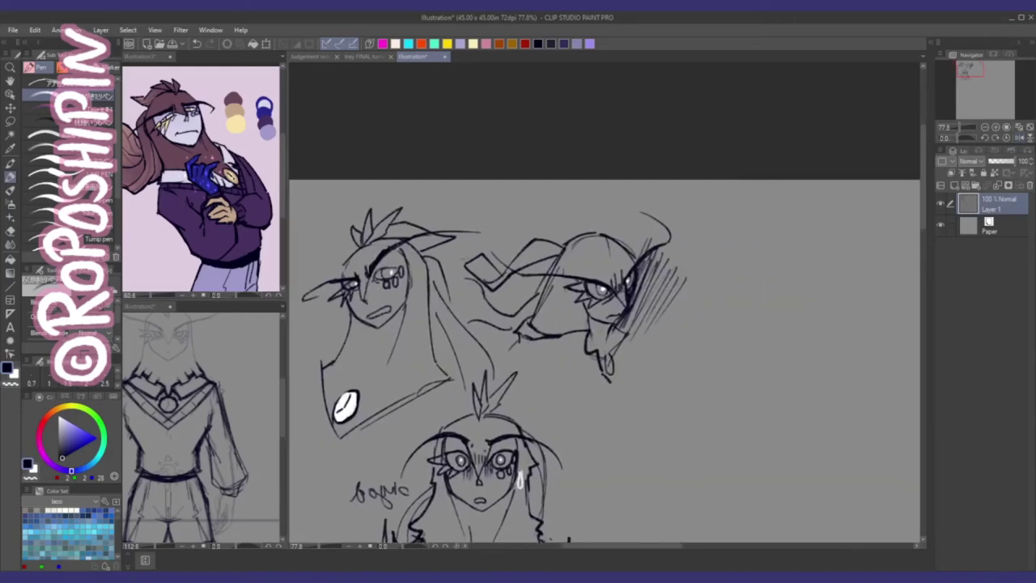
pyautogui.moveTo(464, 239)
pyautogui.mouseDown()
pyautogui.moveTo(493, 235)
pyautogui.moveTo(479, 214)
pyautogui.moveTo(463, 217)
pyautogui.moveTo(483, 217)
pyautogui.moveTo(456, 217)
pyautogui.moveTo(474, 196)
pyautogui.moveTo(464, 253)
pyautogui.mouseUp()
pyautogui.moveTo(567, 364); pyautogui.dragTo(533, 354)
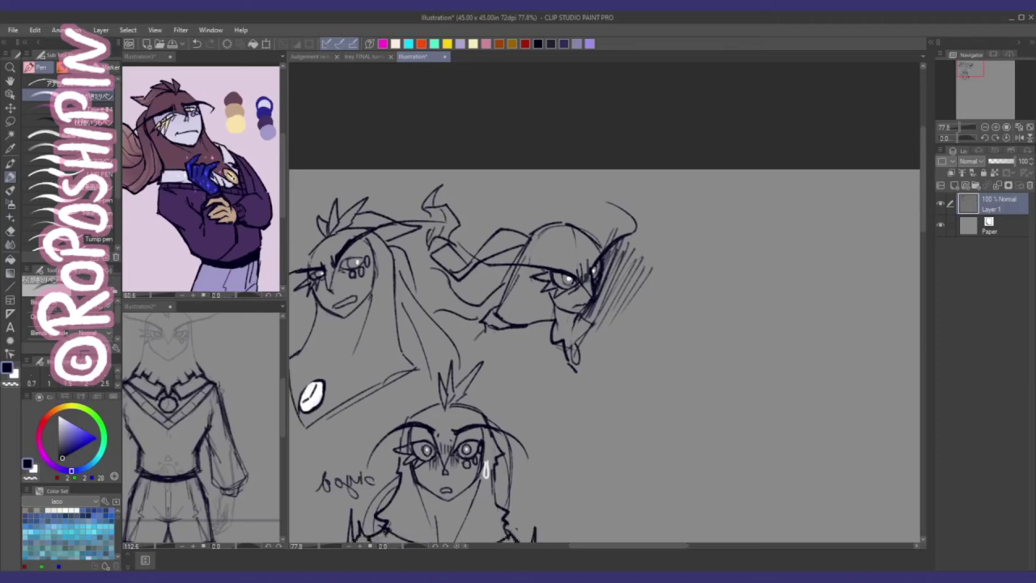
pyautogui.moveTo(431, 257); pyautogui.dragTo(429, 301)
# Step: Draw a slanted, double-lined trim below the third figure's hair and fill the oval brooch with white
pyautogui.moveTo(487, 326)
pyautogui.mouseDown()
pyautogui.moveTo(575, 378)
pyautogui.moveTo(579, 357)
pyautogui.moveTo(580, 375)
pyautogui.mouseUp()
pyautogui.press('x')
pyautogui.press('x')
pyautogui.moveTo(486, 327)
pyautogui.mouseDown()
pyautogui.moveTo(473, 348)
pyautogui.moveTo(478, 333)
pyautogui.mouseUp()
pyautogui.hotkey('ctrl', 'z')
pyautogui.moveTo(477, 331)
pyautogui.mouseDown()
pyautogui.moveTo(464, 341)
pyautogui.moveTo(578, 386)
pyautogui.moveTo(591, 355)
pyautogui.moveTo(584, 366)
pyautogui.mouseUp()
pyautogui.hotkey('ctrl', 'z')
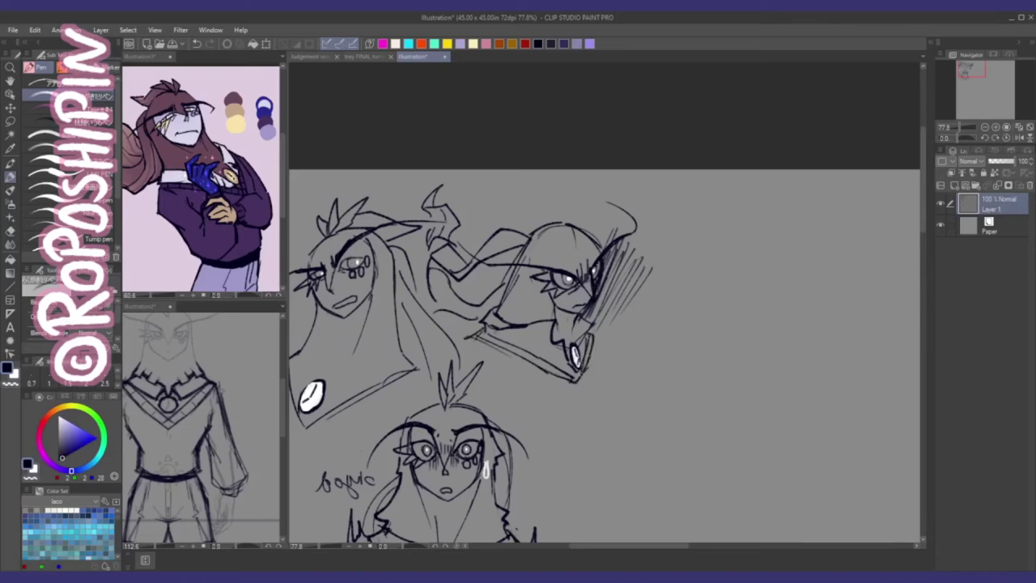
# Step: Clean up the front of the third figure's neck and add jagged hair tufts beside the brooch
pyautogui.press('c')
pyautogui.moveTo(586, 327)
pyautogui.mouseDown()
pyautogui.moveTo(583, 366)
pyautogui.moveTo(596, 333)
pyautogui.moveTo(589, 347)
pyautogui.mouseUp()
pyautogui.press('c')
pyautogui.hotkey('ctrl', 'z')
pyautogui.hotkey('ctrl', 'z')
pyautogui.moveTo(581, 340)
pyautogui.mouseDown()
pyautogui.moveTo(592, 363)
pyautogui.moveTo(596, 338)
pyautogui.mouseUp()
pyautogui.moveTo(589, 319)
pyautogui.mouseDown()
pyautogui.moveTo(596, 333)
pyautogui.moveTo(592, 325)
pyautogui.mouseUp()
pyautogui.press('c')
pyautogui.scroll(1, 605, 356)
pyautogui.press('c')
pyautogui.moveTo(606, 247)
pyautogui.mouseDown()
pyautogui.moveTo(585, 274)
pyautogui.moveTo(594, 270)
pyautogui.mouseUp()
pyautogui.hotkey('ctrl', 'z')
pyautogui.hotkey('ctrl', 'z')
pyautogui.hotkey('ctrl', 'z')
pyautogui.press('c')
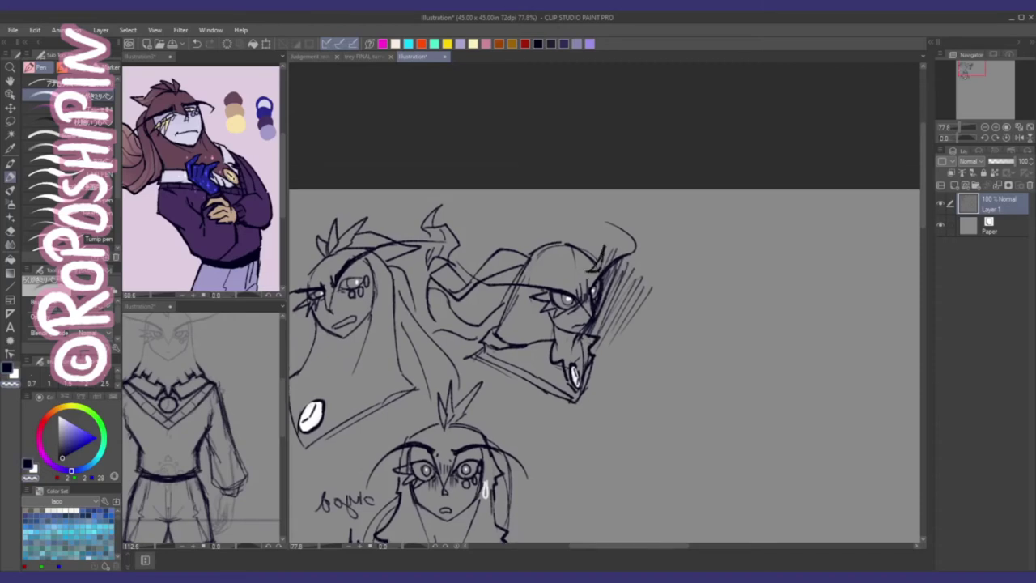
# Step: Mirror the canvas view and draw a crest of long, pointed feathers on top of the third head
pyautogui.click(1019, 137)
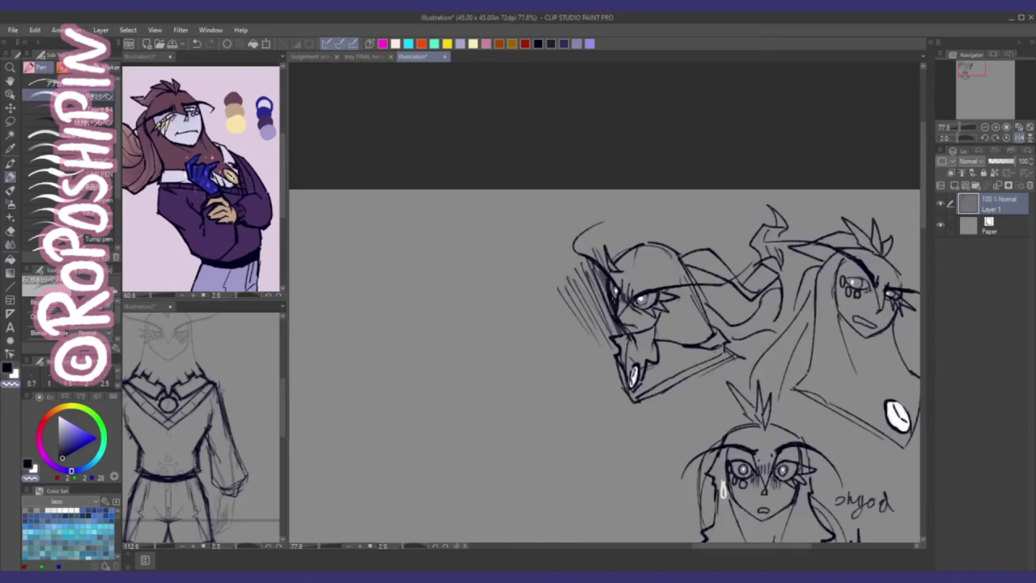
pyautogui.hotkey('ctrl', 'z')
pyautogui.hotkey('ctrl', 'z')
pyautogui.press('c')
pyautogui.moveTo(617, 244)
pyautogui.mouseDown()
pyautogui.moveTo(631, 264)
pyautogui.moveTo(617, 270)
pyautogui.mouseUp()
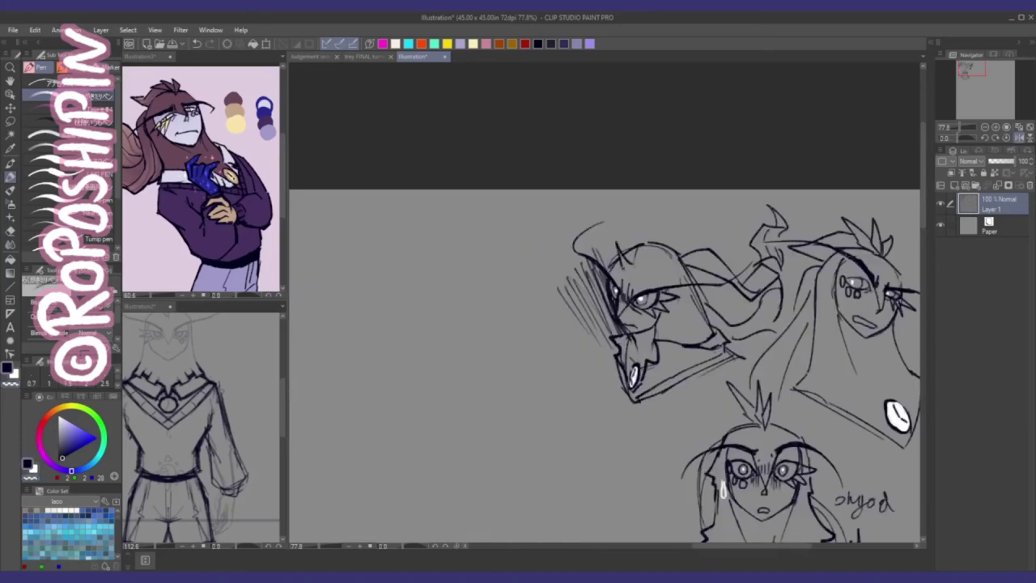
pyautogui.moveTo(638, 216)
pyautogui.mouseDown()
pyautogui.moveTo(627, 264)
pyautogui.moveTo(626, 240)
pyautogui.mouseUp()
pyautogui.hotkey('ctrl', 'z')
pyautogui.moveTo(634, 209)
pyautogui.mouseDown()
pyautogui.moveTo(627, 235)
pyautogui.moveTo(635, 261)
pyautogui.mouseUp()
pyautogui.hotkey('ctrl', 'z')
pyautogui.moveTo(677, 201)
pyautogui.mouseDown()
pyautogui.moveTo(633, 263)
pyautogui.moveTo(706, 214)
pyautogui.mouseUp()
pyautogui.hotkey('ctrl', 'z')
pyautogui.moveTo(653, 238)
pyautogui.mouseDown()
pyautogui.moveTo(708, 208)
pyautogui.moveTo(682, 246)
pyautogui.mouseUp()
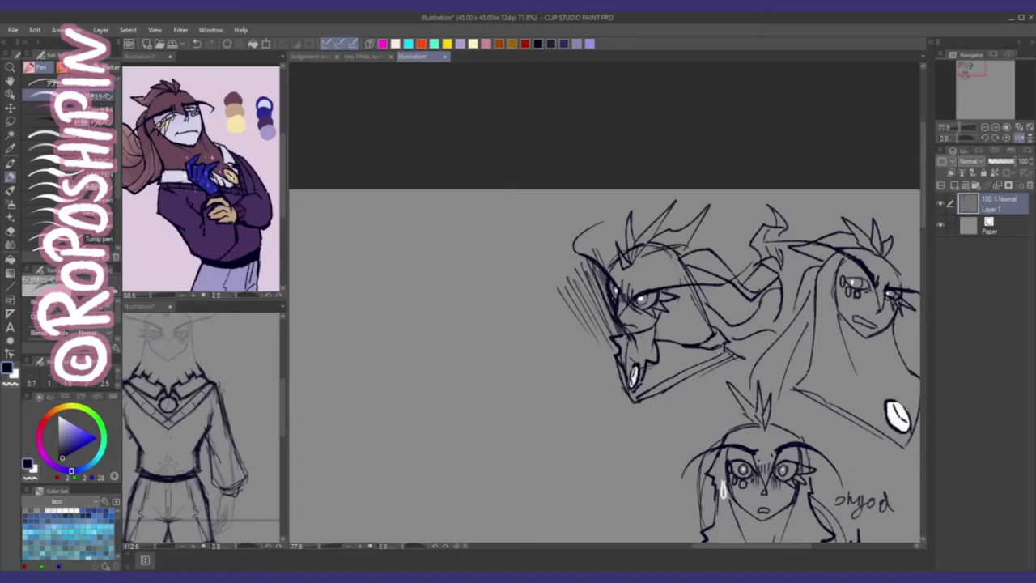
# Step: Erase the handwritten note beside the front-facing figure and draw a curved shoulder line below the third figure's brooch
pyautogui.press('h')
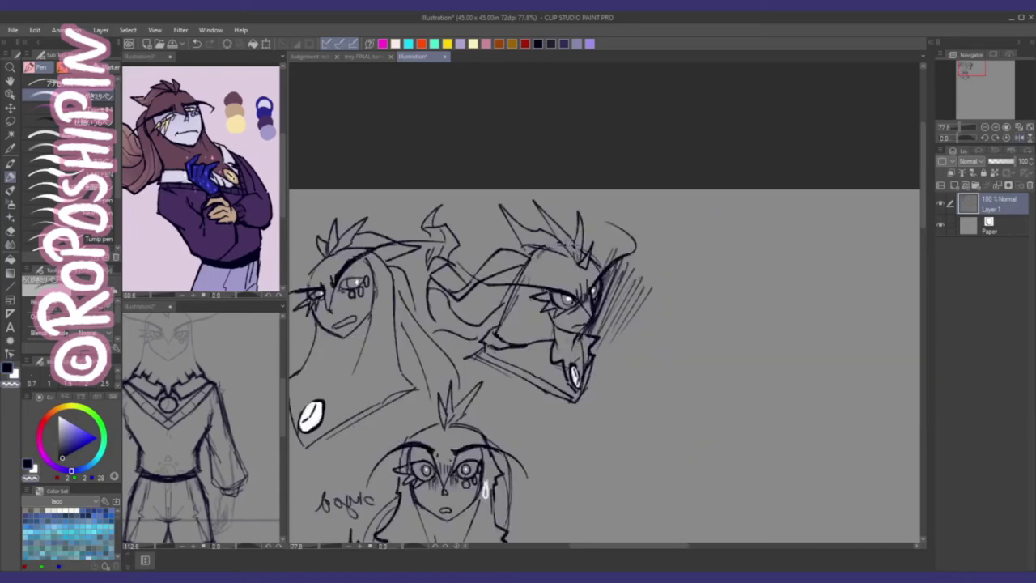
pyautogui.moveTo(604, 366)
pyautogui.mouseDown()
pyautogui.moveTo(587, 315)
pyautogui.moveTo(676, 259)
pyautogui.mouseUp()
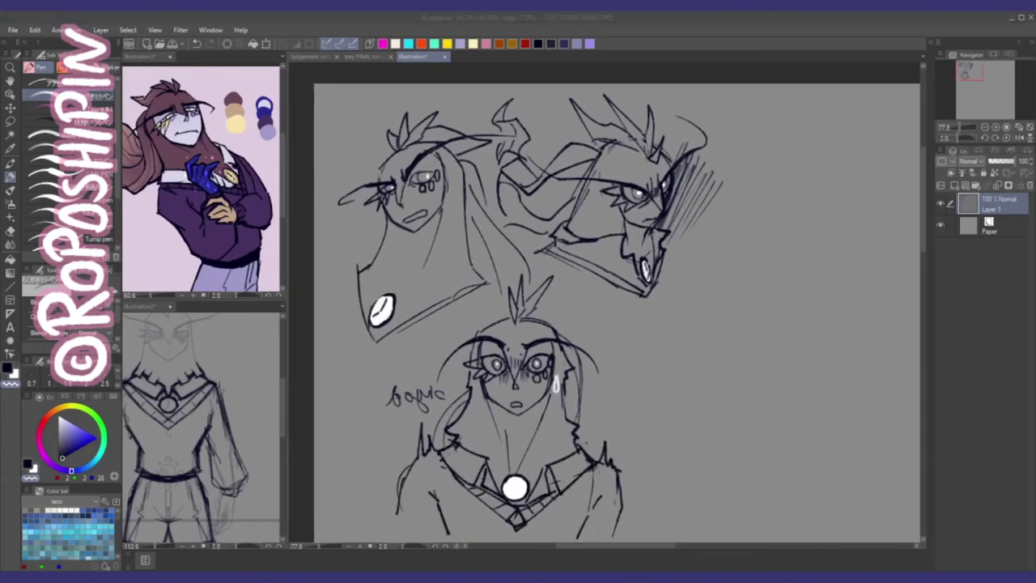
pyautogui.moveTo(393, 398)
pyautogui.mouseDown()
pyautogui.moveTo(382, 387)
pyautogui.moveTo(427, 384)
pyautogui.moveTo(411, 388)
pyautogui.mouseUp()
pyautogui.press('e')
pyautogui.press('p')
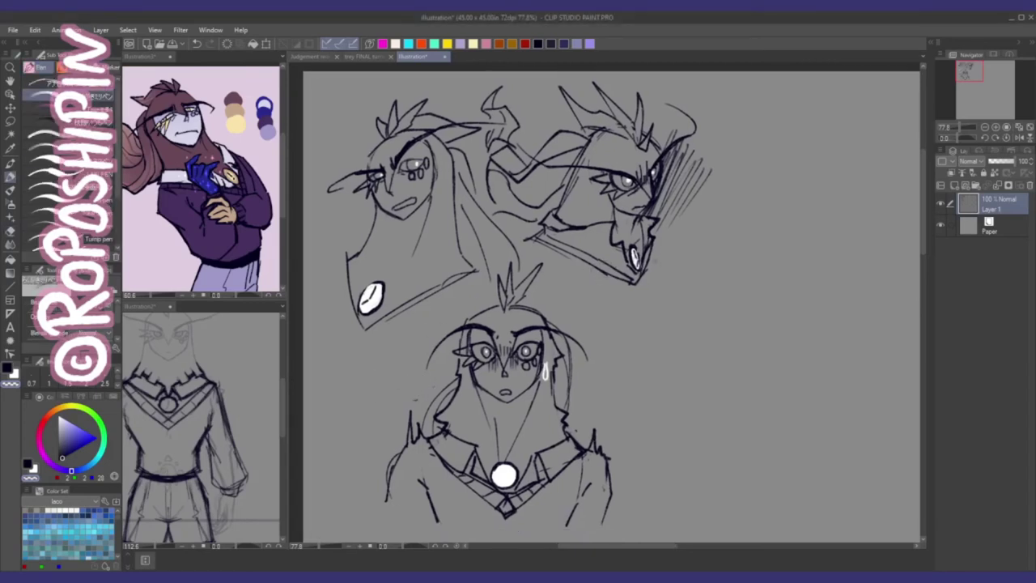
pyautogui.moveTo(655, 248)
pyautogui.mouseDown()
pyautogui.moveTo(651, 305)
pyautogui.moveTo(622, 332)
pyautogui.mouseUp()
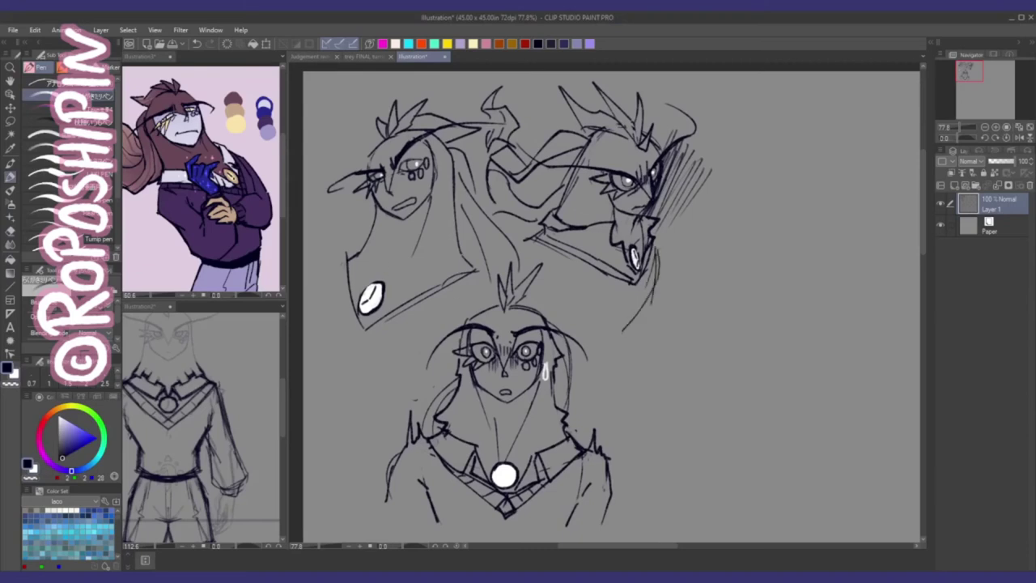
# Step: Draw a pointed shirt collar with thick outlines around the first figure's neck and oval brooch
pyautogui.moveTo(365, 245); pyautogui.dragTo(366, 276)
pyautogui.moveTo(368, 270)
pyautogui.mouseDown()
pyautogui.moveTo(348, 305)
pyautogui.moveTo(357, 322)
pyautogui.mouseUp()
pyautogui.moveTo(360, 283); pyautogui.dragTo(348, 300)
pyautogui.moveTo(359, 296); pyautogui.dragTo(348, 322)
pyautogui.moveTo(406, 279); pyautogui.dragTo(369, 327)
pyautogui.moveTo(403, 293)
pyautogui.mouseDown()
pyautogui.moveTo(378, 322)
pyautogui.moveTo(400, 291)
pyautogui.moveTo(412, 301)
pyautogui.moveTo(448, 277)
pyautogui.moveTo(459, 246)
pyautogui.moveTo(471, 264)
pyautogui.moveTo(430, 292)
pyautogui.mouseUp()
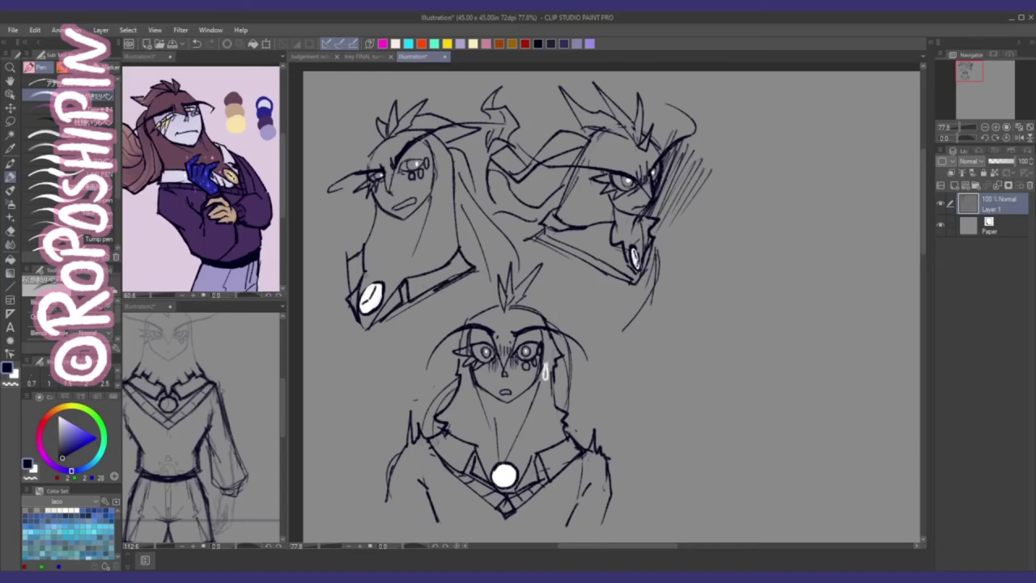
# Step: Sketch the first figure's shoulder and upper-arm lines extending outward from the collar
pyautogui.moveTo(364, 273)
pyautogui.mouseDown()
pyautogui.moveTo(346, 289)
pyautogui.moveTo(365, 244)
pyautogui.moveTo(316, 317)
pyautogui.mouseUp()
pyautogui.moveTo(472, 272)
pyautogui.mouseDown()
pyautogui.moveTo(484, 301)
pyautogui.moveTo(452, 312)
pyautogui.mouseUp()
pyautogui.moveTo(319, 317); pyautogui.dragTo(329, 363)
pyautogui.moveTo(615, 308); pyautogui.dragTo(651, 321)
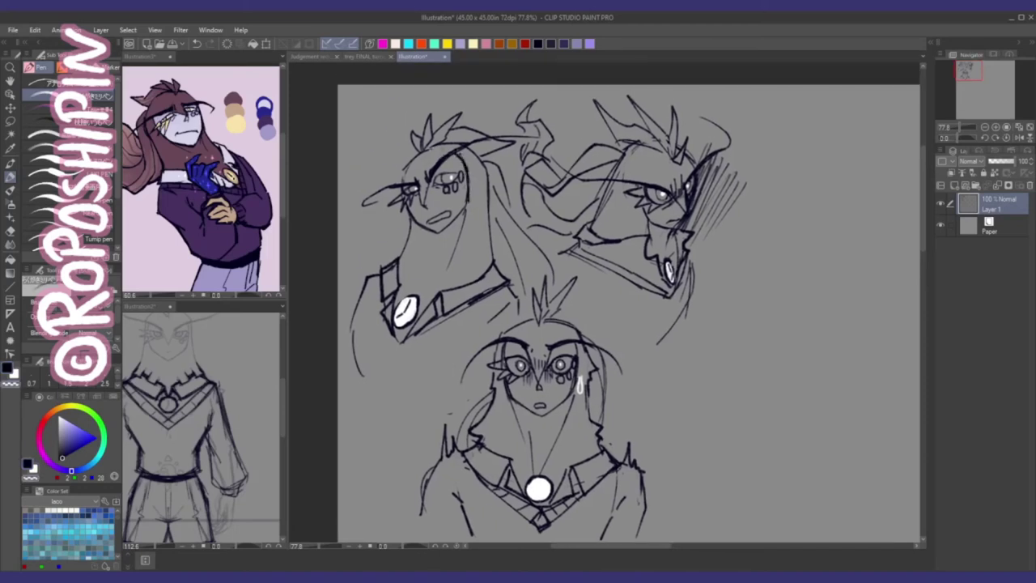
pyautogui.scroll(-1, 625, 303)
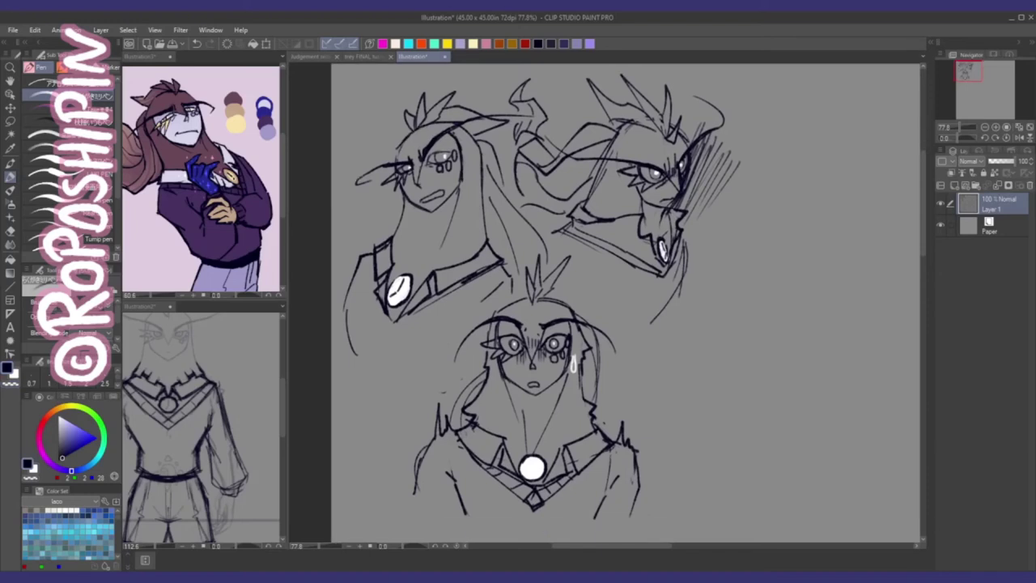
# Step: Add a V-shaped ribbed sweater trim with short cross lines below the first figure's collar
pyautogui.moveTo(369, 264); pyautogui.dragTo(382, 345)
pyautogui.hotkey('ctrl', 'z')
pyautogui.moveTo(373, 254)
pyautogui.mouseDown()
pyautogui.moveTo(394, 335)
pyautogui.moveTo(471, 287)
pyautogui.mouseUp()
pyautogui.hotkey('ctrl', 'z')
pyautogui.moveTo(387, 328)
pyautogui.mouseDown()
pyautogui.moveTo(504, 263)
pyautogui.moveTo(482, 276)
pyautogui.mouseUp()
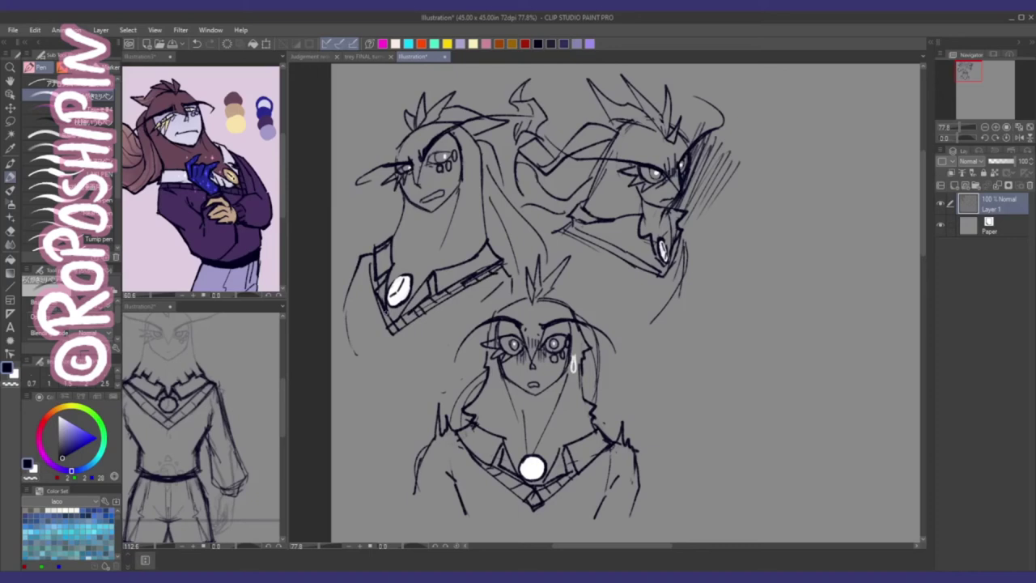
pyautogui.moveTo(371, 289); pyautogui.dragTo(378, 253)
# Step: Handwrite "uh oh—" beside the front-facing figure and a question mark beside the first figure's head
pyautogui.moveTo(566, 324)
pyautogui.mouseDown()
pyautogui.moveTo(559, 332)
pyautogui.moveTo(576, 323)
pyautogui.moveTo(569, 331)
pyautogui.mouseUp()
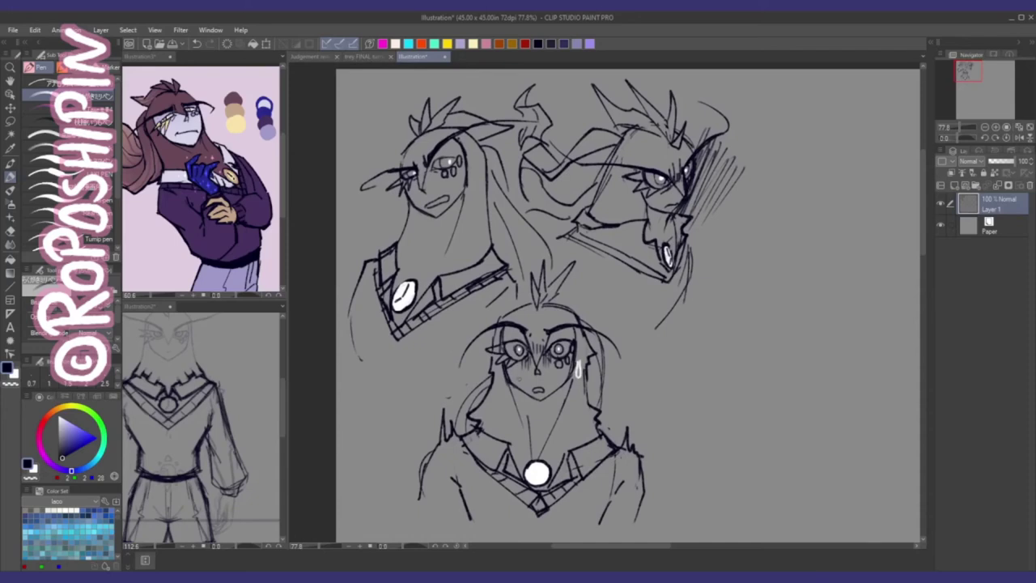
pyautogui.moveTo(391, 383)
pyautogui.mouseDown()
pyautogui.moveTo(398, 394)
pyautogui.moveTo(405, 386)
pyautogui.mouseUp()
pyautogui.moveTo(408, 372)
pyautogui.mouseDown()
pyautogui.moveTo(417, 392)
pyautogui.moveTo(442, 392)
pyautogui.mouseUp()
pyautogui.moveTo(442, 386)
pyautogui.mouseDown()
pyautogui.moveTo(449, 394)
pyautogui.moveTo(472, 382)
pyautogui.mouseUp()
pyautogui.hotkey('ctrl', 'z')
pyautogui.click(373, 226)
pyautogui.moveTo(360, 210); pyautogui.dragTo(370, 220)
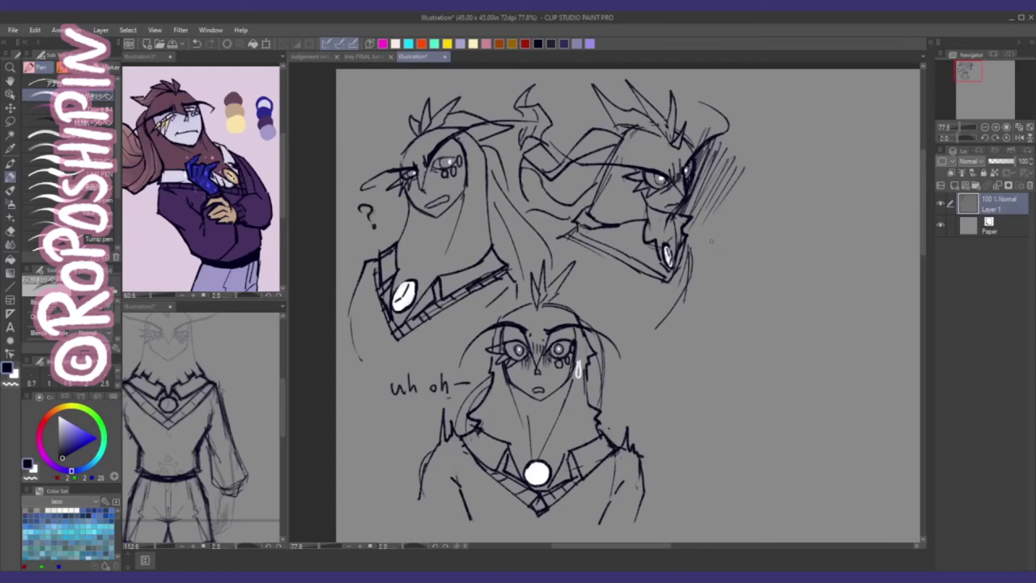
# Step: Handwrite the stacked caption "*will end your whole" beside the third figure
pyautogui.moveTo(704, 232); pyautogui.dragTo(713, 241)
pyautogui.moveTo(713, 231)
pyautogui.mouseDown()
pyautogui.moveTo(705, 241)
pyautogui.moveTo(745, 253)
pyautogui.moveTo(728, 273)
pyautogui.moveTo(746, 275)
pyautogui.moveTo(710, 289)
pyautogui.mouseUp()
pyautogui.moveTo(716, 281)
pyautogui.mouseDown()
pyautogui.moveTo(709, 298)
pyautogui.moveTo(722, 287)
pyautogui.mouseUp()
pyautogui.moveTo(726, 286)
pyautogui.mouseDown()
pyautogui.moveTo(739, 297)
pyautogui.moveTo(746, 288)
pyautogui.mouseUp()
pyautogui.moveTo(692, 306)
pyautogui.mouseDown()
pyautogui.moveTo(701, 319)
pyautogui.moveTo(711, 306)
pyautogui.mouseUp()
pyautogui.moveTo(714, 301); pyautogui.dragTo(721, 320)
pyautogui.moveTo(728, 312); pyautogui.dragTo(731, 321)
pyautogui.moveTo(734, 306); pyautogui.dragTo(735, 320)
pyautogui.moveTo(731, 313); pyautogui.dragTo(745, 322)
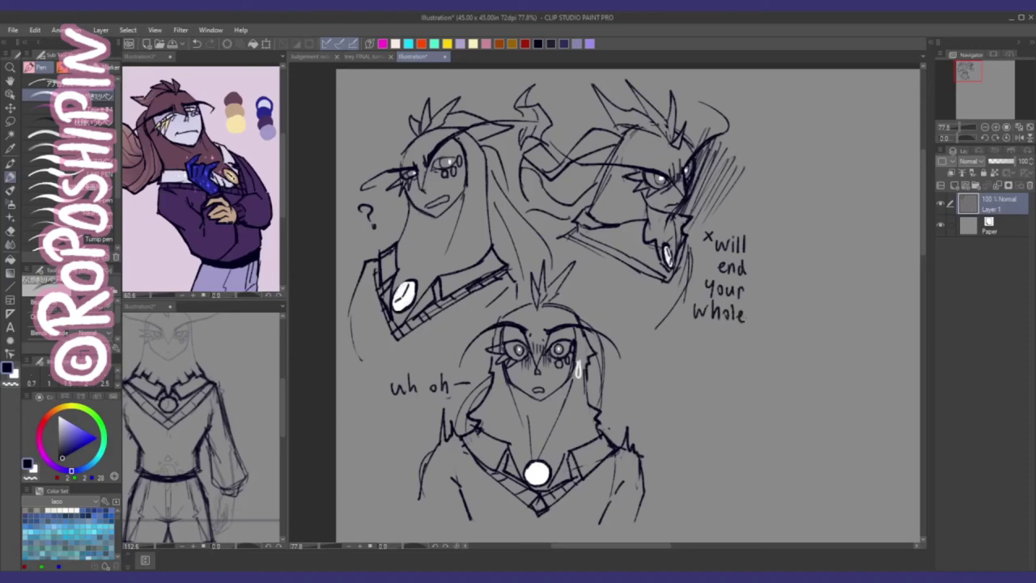
# Step: Finish the caption beside the third figure with "Blood-Line™*" on two more lines
pyautogui.moveTo(679, 325)
pyautogui.mouseDown()
pyautogui.moveTo(680, 342)
pyautogui.moveTo(720, 345)
pyautogui.mouseUp()
pyautogui.moveTo(725, 341)
pyautogui.mouseDown()
pyautogui.moveTo(695, 364)
pyautogui.moveTo(708, 366)
pyautogui.mouseUp()
pyautogui.moveTo(718, 359); pyautogui.dragTo(722, 364)
pyautogui.moveTo(726, 354); pyautogui.dragTo(727, 359)
pyautogui.moveTo(729, 354); pyautogui.dragTo(733, 357)
pyautogui.hotkey('ctrl', 'z')
pyautogui.hotkey('ctrl', 'z')
pyautogui.moveTo(731, 359); pyautogui.dragTo(746, 356)
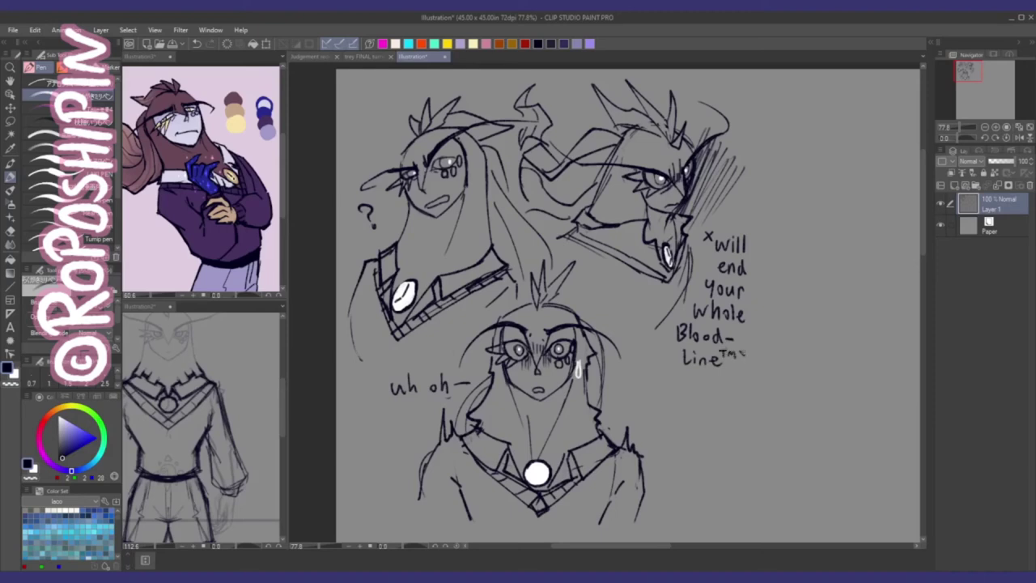
pyautogui.moveTo(628, 305); pyautogui.dragTo(658, 313)
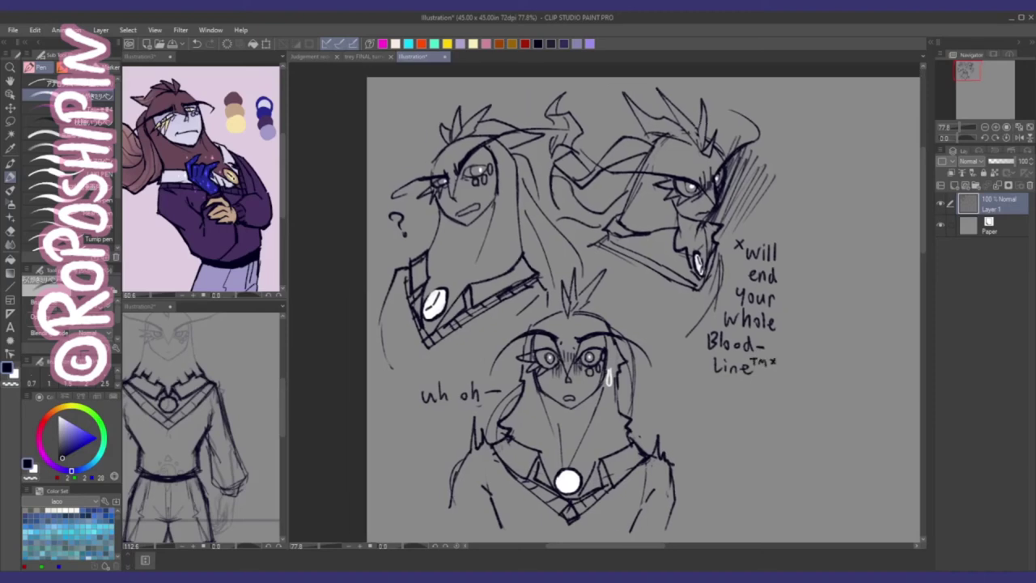
# Step: Create a layer beneath the line art and outline the combined silhouette of all three figures in dull mauve
pyautogui.hotkey('ctrl', 'shift', 'n')
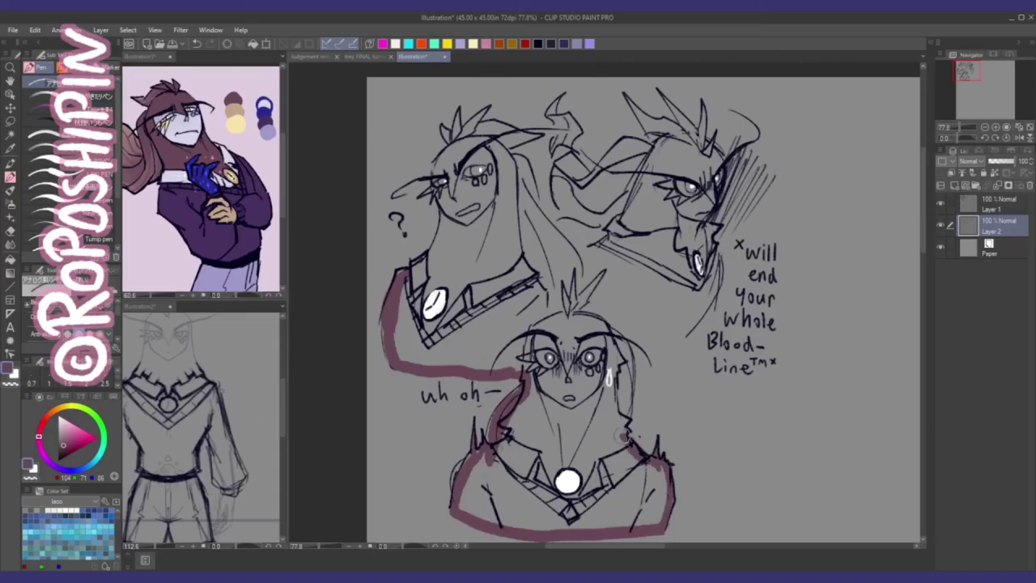
pyautogui.moveTo(623, 444)
pyautogui.mouseDown()
pyautogui.moveTo(630, 350)
pyautogui.moveTo(526, 359)
pyautogui.mouseUp()
pyautogui.moveTo(574, 318); pyautogui.dragTo(591, 290)
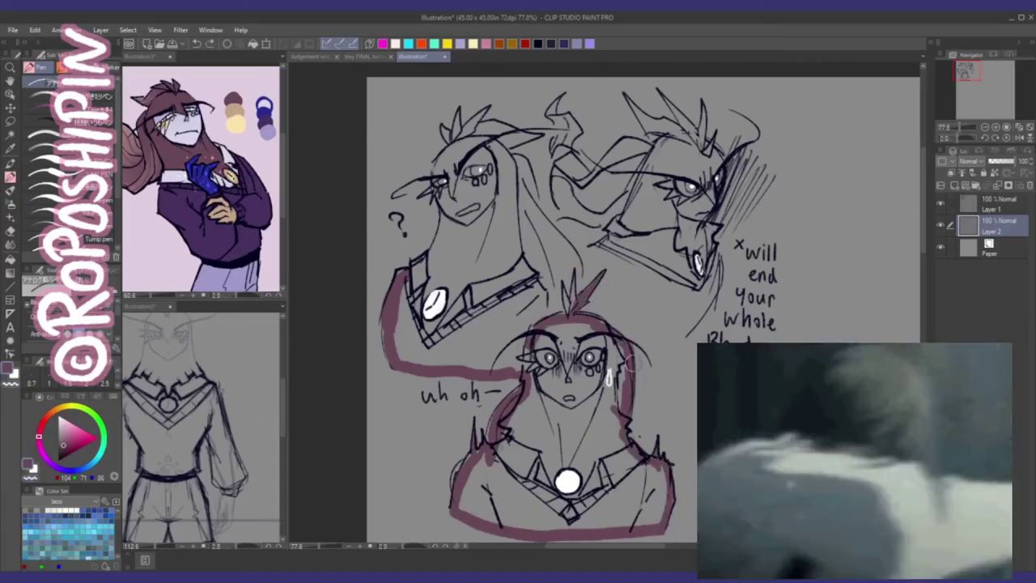
pyautogui.moveTo(640, 361); pyautogui.dragTo(719, 266)
pyautogui.moveTo(718, 275); pyautogui.dragTo(698, 195)
pyautogui.moveTo(712, 156)
pyautogui.mouseDown()
pyautogui.moveTo(698, 103)
pyautogui.moveTo(688, 140)
pyautogui.mouseUp()
pyautogui.moveTo(625, 93); pyautogui.dragTo(672, 139)
pyautogui.moveTo(558, 121); pyautogui.dragTo(558, 143)
pyautogui.moveTo(628, 212)
pyautogui.mouseDown()
pyautogui.moveTo(567, 241)
pyautogui.moveTo(498, 133)
pyautogui.moveTo(523, 135)
pyautogui.mouseUp()
pyautogui.moveTo(441, 177); pyautogui.dragTo(398, 279)
# Step: Fill the outlined silhouette of the three figures with the same dull mauve
pyautogui.press('g')
pyautogui.click(409, 280)
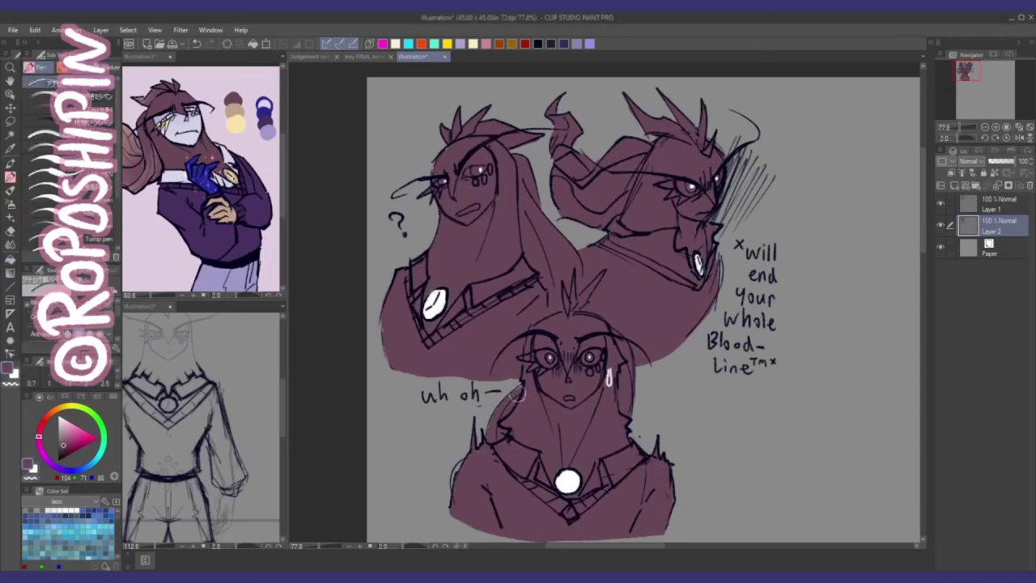
pyautogui.moveTo(517, 394); pyautogui.dragTo(525, 396)
# Step: Paint the three figures' sweaters dark purple on new layers clipped to the mauve base
pyautogui.hotkey('ctrl', 'shift', 'n')
pyautogui.click(55, 467)
pyautogui.moveTo(437, 276)
pyautogui.mouseDown()
pyautogui.moveTo(408, 352)
pyautogui.moveTo(563, 279)
pyautogui.moveTo(527, 360)
pyautogui.moveTo(478, 382)
pyautogui.mouseUp()
pyautogui.moveTo(535, 364); pyautogui.dragTo(525, 326)
pyautogui.moveTo(482, 412)
pyautogui.mouseDown()
pyautogui.moveTo(543, 473)
pyautogui.moveTo(591, 454)
pyautogui.mouseUp()
pyautogui.scroll(5, 203, 178)
pyautogui.moveTo(558, 485)
pyautogui.mouseDown()
pyautogui.moveTo(652, 423)
pyautogui.moveTo(469, 442)
pyautogui.moveTo(444, 506)
pyautogui.mouseUp()
pyautogui.moveTo(538, 287)
pyautogui.mouseDown()
pyautogui.moveTo(543, 317)
pyautogui.moveTo(560, 295)
pyautogui.moveTo(613, 331)
pyautogui.mouseUp()
pyautogui.keyDown('alt'); pyautogui.click(526, 348); pyautogui.keyUp('alt')
pyautogui.hotkey('alt', ']')
pyautogui.hotkey('alt', '[')
pyautogui.keyDown('alt'); pyautogui.click(550, 328); pyautogui.keyUp('alt')
pyautogui.moveTo(550, 332)
pyautogui.mouseDown()
pyautogui.moveTo(579, 320)
pyautogui.moveTo(547, 329)
pyautogui.moveTo(591, 360)
pyautogui.moveTo(660, 324)
pyautogui.moveTo(601, 298)
pyautogui.mouseUp()
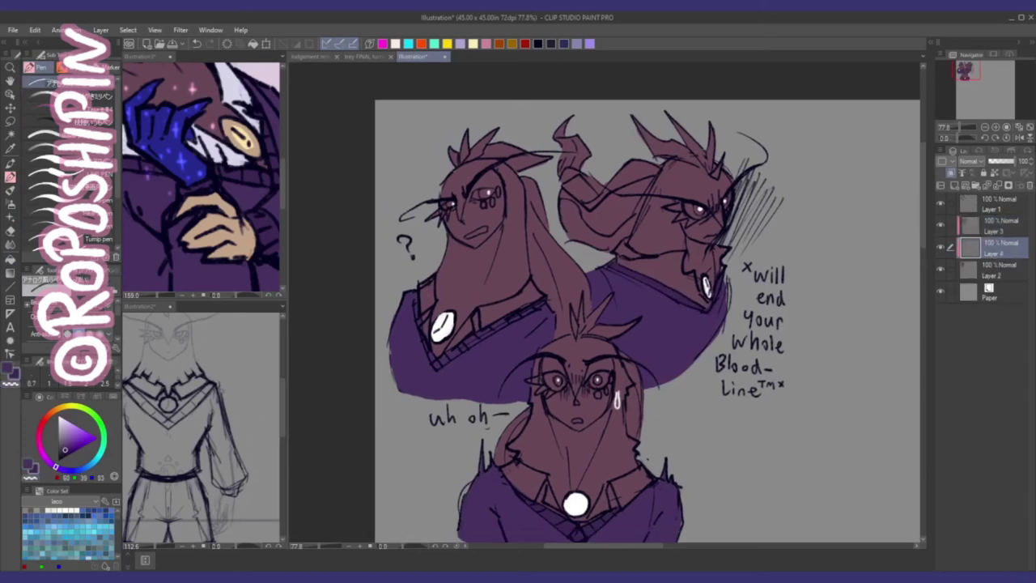
# Step: Fill the faces of all three figures with pale lavender on the lower clipped layer
pyautogui.hotkey('ctrl', 'shift', 'n')
pyautogui.press('g')
pyautogui.click(466, 214)
pyautogui.scroll(1, 449, 213)
pyautogui.press('p')
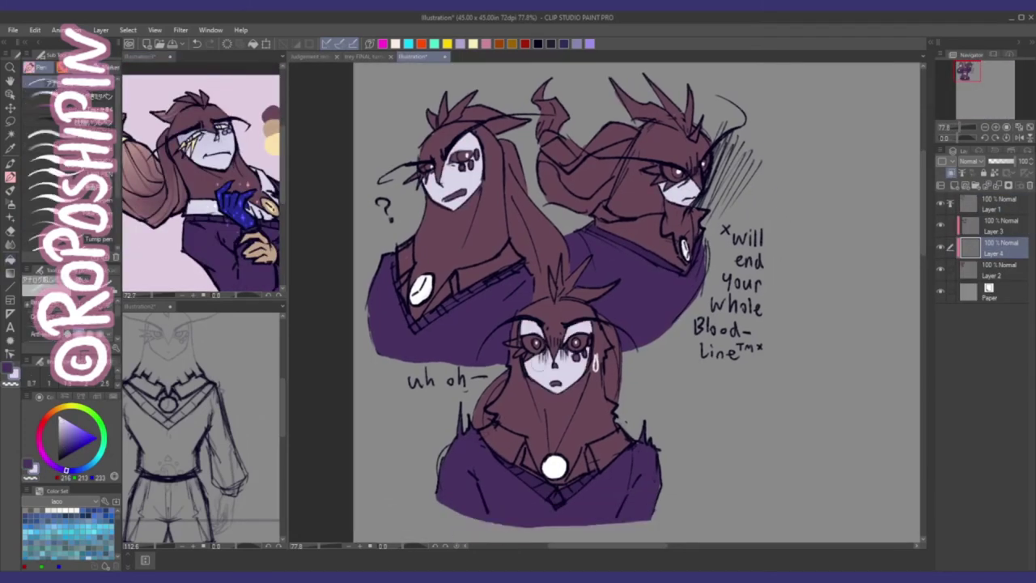
# Step: Paint the eye and lash areas left mauve with pale lavender, sampling the colour from the face
pyautogui.scroll(2, 446, 217)
pyautogui.hotkey('alt', ']')
pyautogui.hotkey('alt', ']')
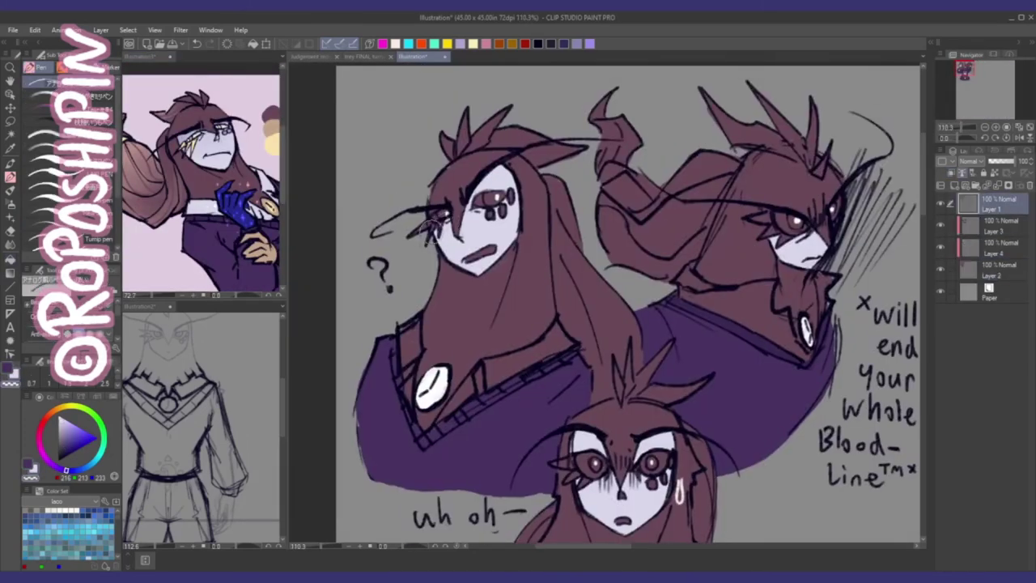
pyautogui.hotkey('alt', '[')
pyautogui.hotkey('alt', '[')
pyautogui.moveTo(775, 227); pyautogui.dragTo(730, 232)
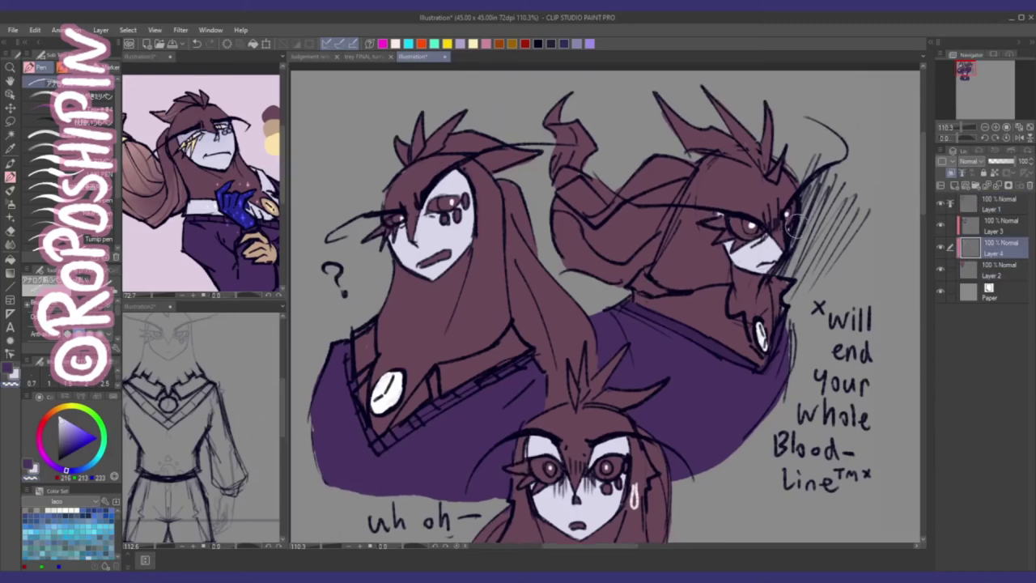
pyautogui.keyDown('alt'); pyautogui.click(392, 220); pyautogui.keyUp('alt')
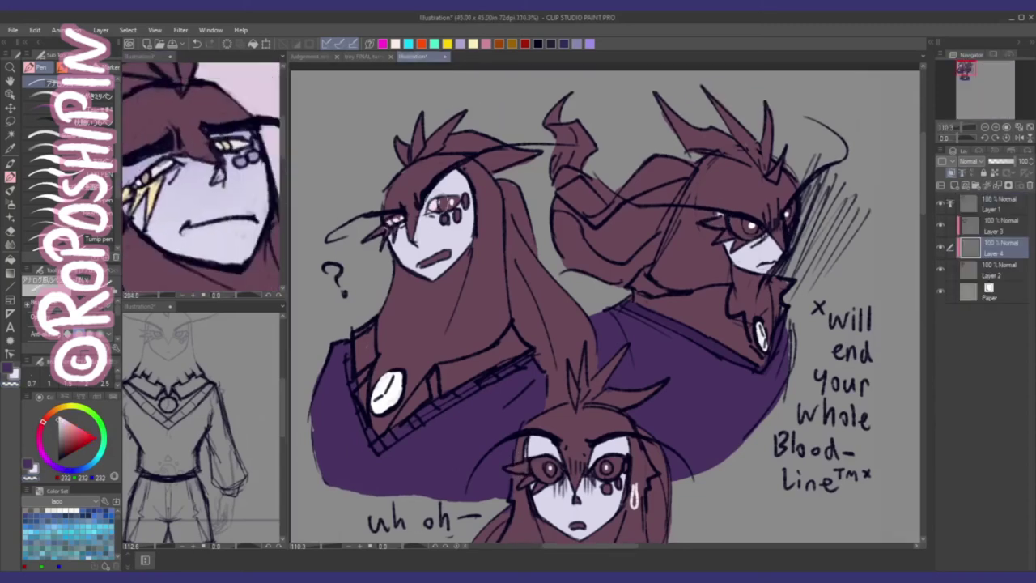
pyautogui.keyDown('alt'); pyautogui.click(437, 206); pyautogui.keyUp('alt')
pyautogui.moveTo(733, 230); pyautogui.dragTo(694, 121)
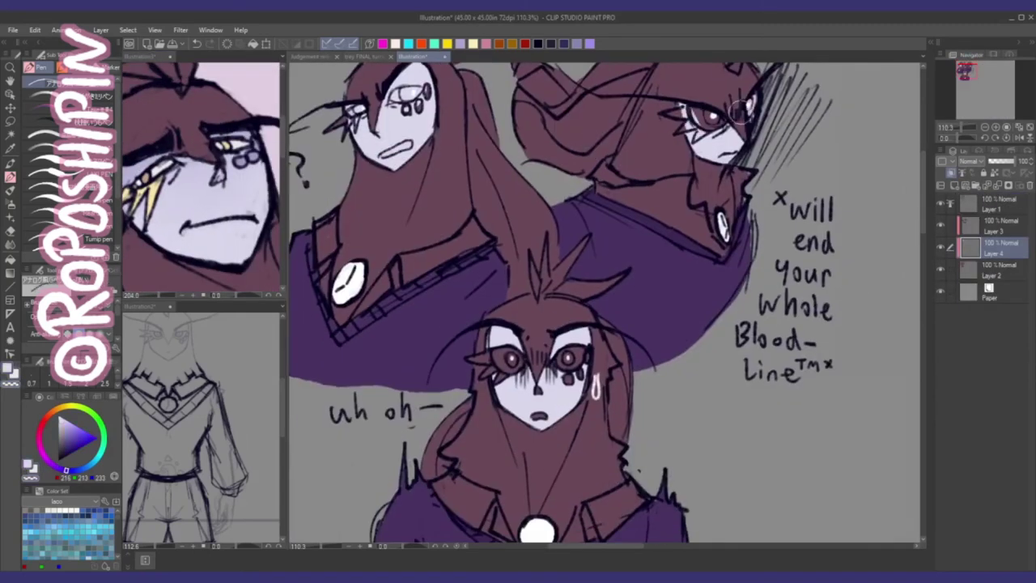
# Step: Shade the first figure's face with a darker lavender using the soft airbrush
pyautogui.hotkey('ctrl', '-')
pyautogui.hotkey('ctrl', 'Tab')
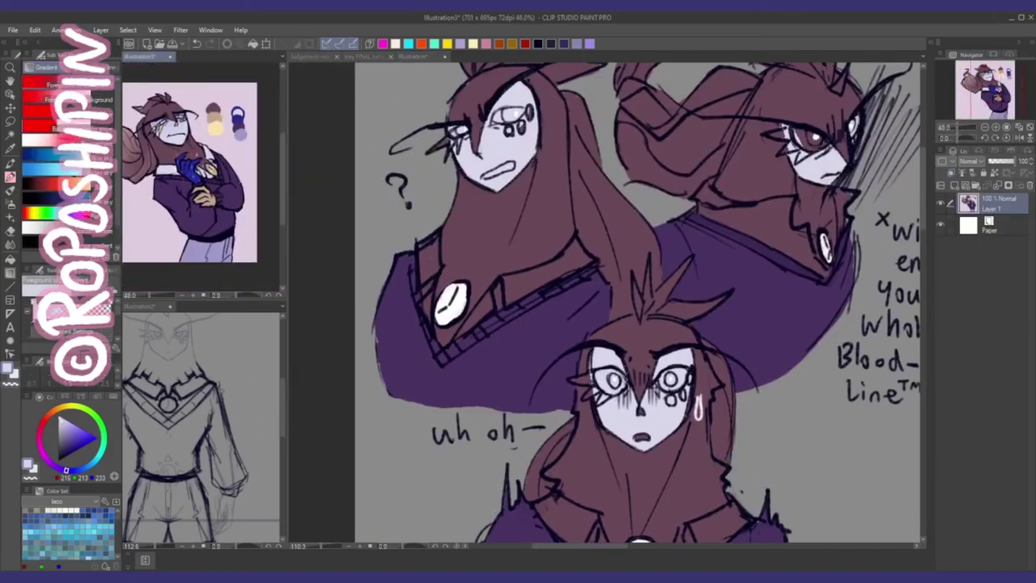
pyautogui.hotkey('ctrl', 'Tab')
pyautogui.scroll(-3, 736, 173)
pyautogui.scroll(2, 736, 173)
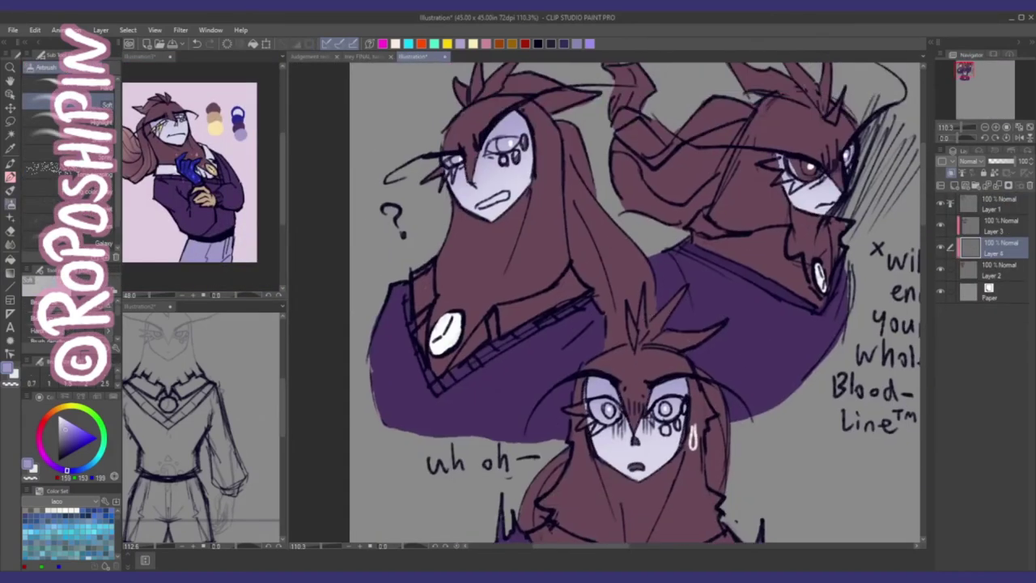
# Step: Paint the first figure's lower lashes and large eye pale yellow on a new clipped layer
pyautogui.hotkey('ctrl', '+')
pyautogui.hotkey('ctrl', 'shift', 'n')
pyautogui.press('p')
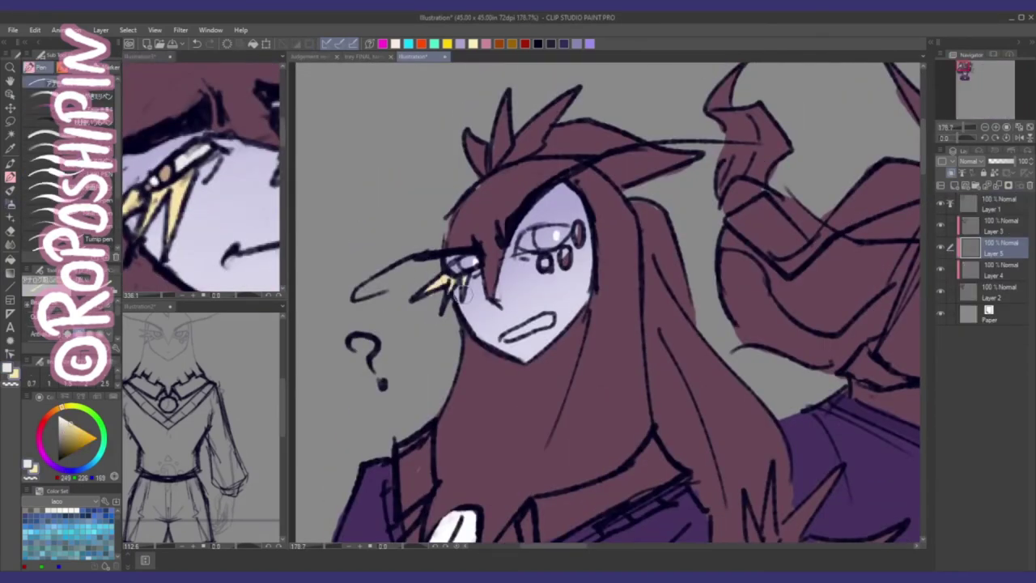
pyautogui.hscroll(1, 605, 305)
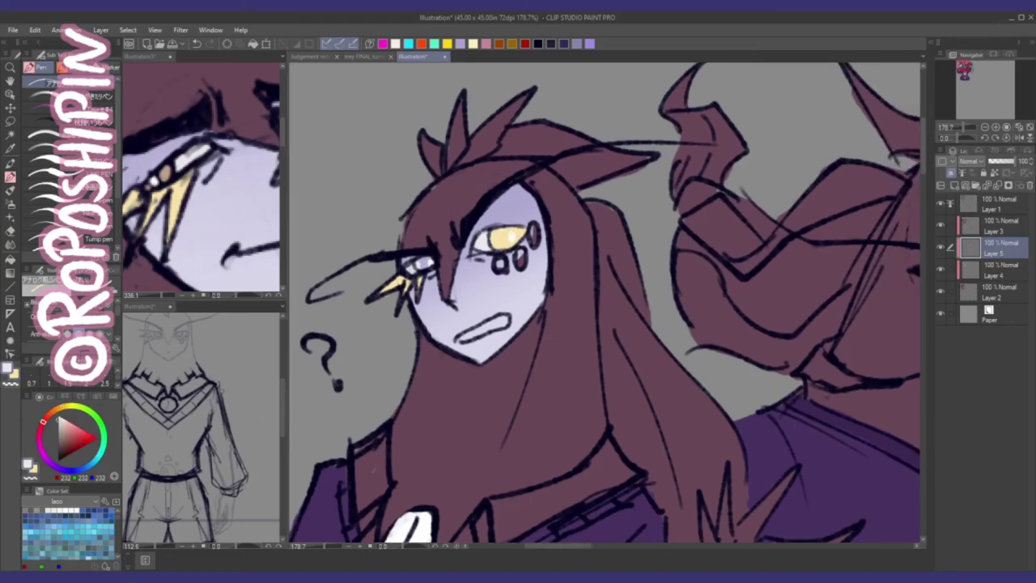
pyautogui.scroll(-1, 607, 304)
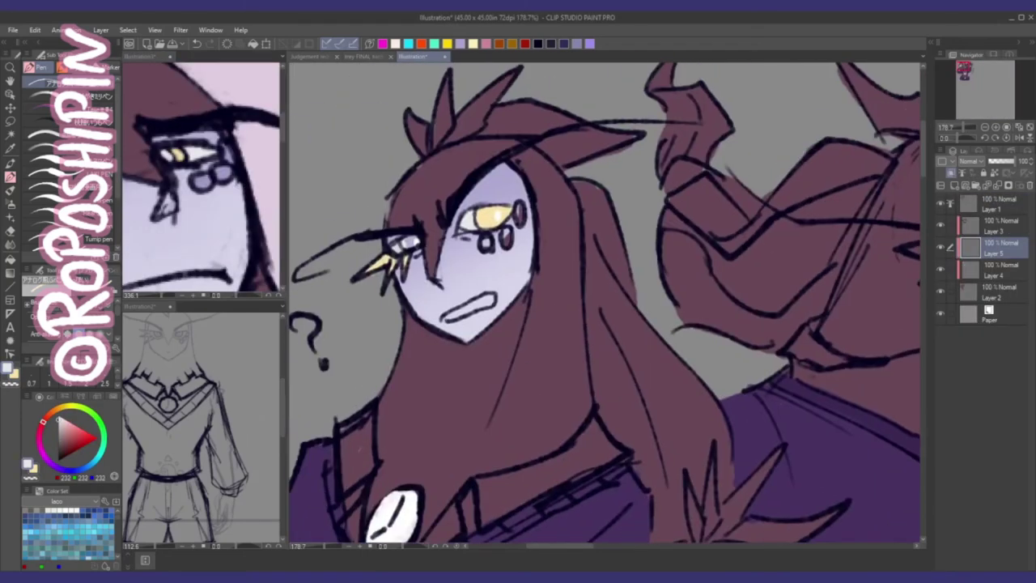
# Step: Paint the front-facing and third figures' eyes white and their spiky lower lashes pale yellow
pyautogui.hotkey('ctrl', '0')
pyautogui.scroll(5, 605, 306)
pyautogui.scroll(-3, 605, 305)
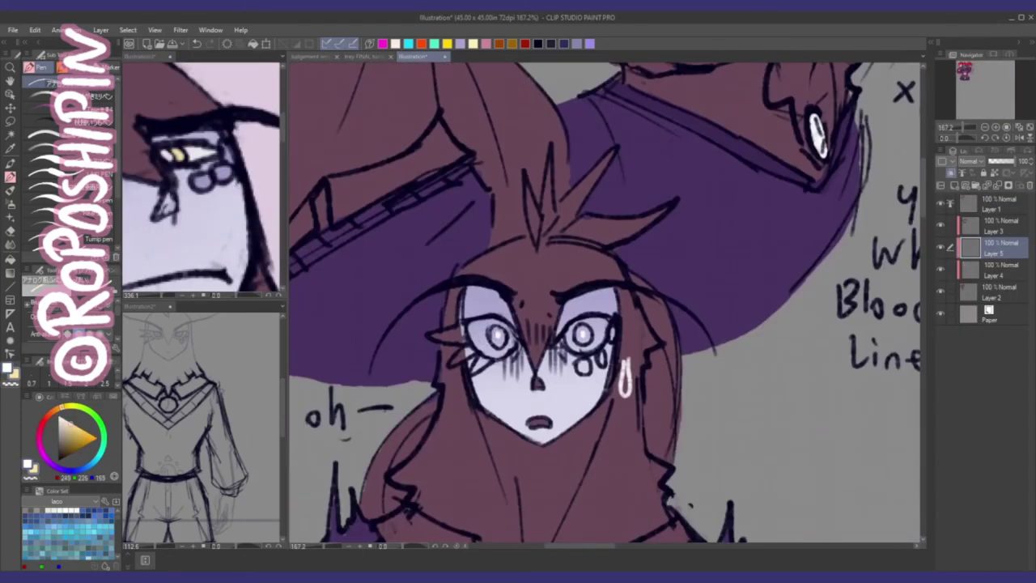
pyautogui.scroll(5, 662, 240)
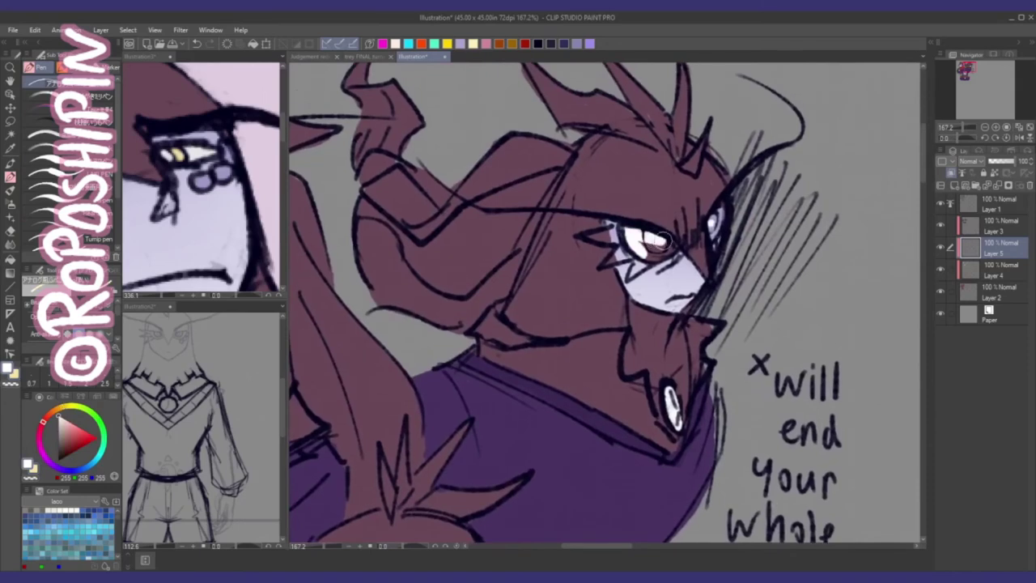
pyautogui.scroll(-3, 716, 220)
pyautogui.scroll(3, 716, 221)
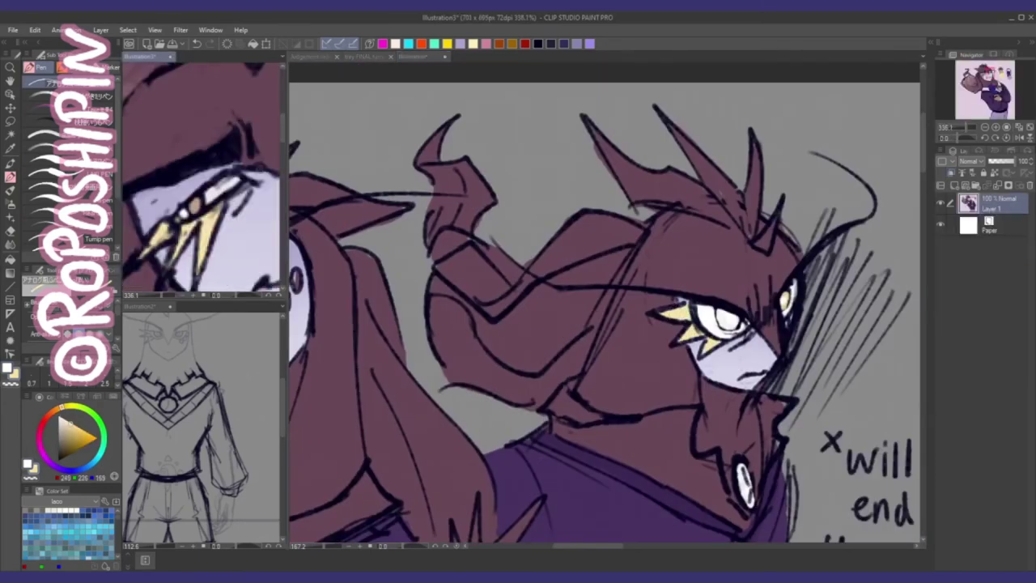
# Step: Colour the irises on the three heads, using tan for one eye and pale yellow for the other
pyautogui.scroll(-5, 734, 314)
pyautogui.scroll(3, 567, 275)
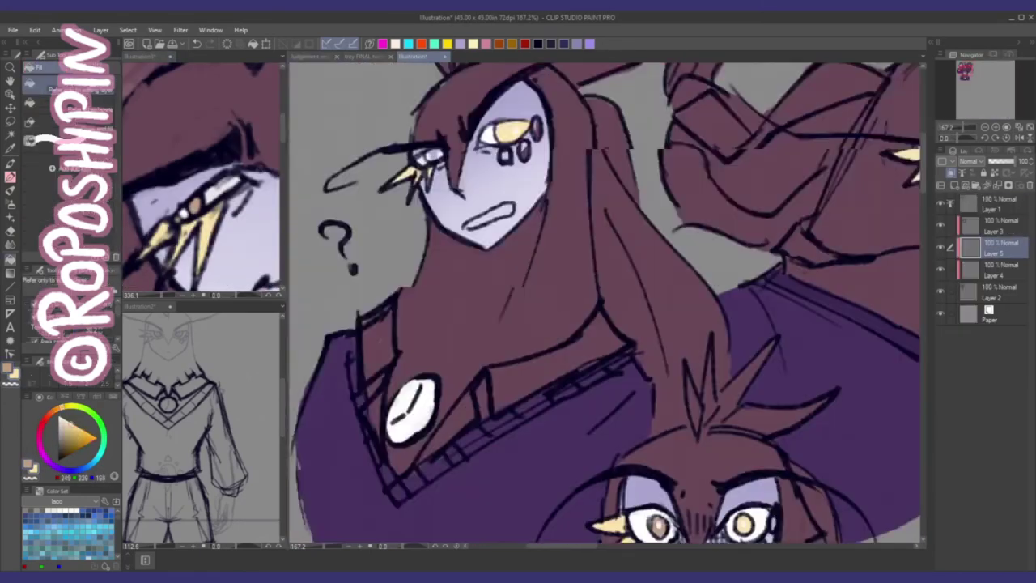
pyautogui.scroll(-3, 508, 258)
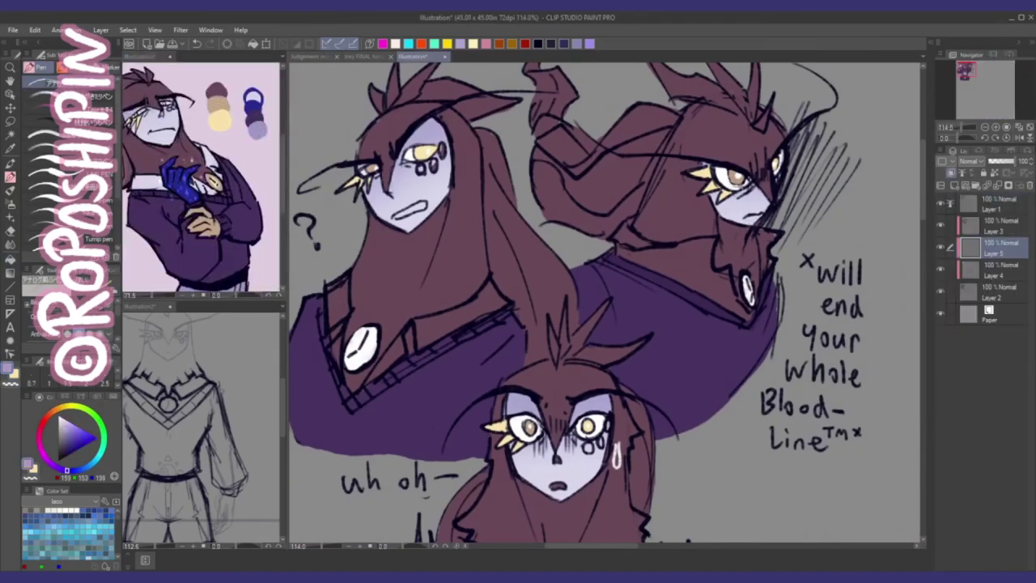
# Step: Fill the small marks under the eyes with muted lavender and the first figure's open mouth with white
pyautogui.scroll(2, 769, 168)
pyautogui.scroll(-3, 768, 169)
pyautogui.press('g')
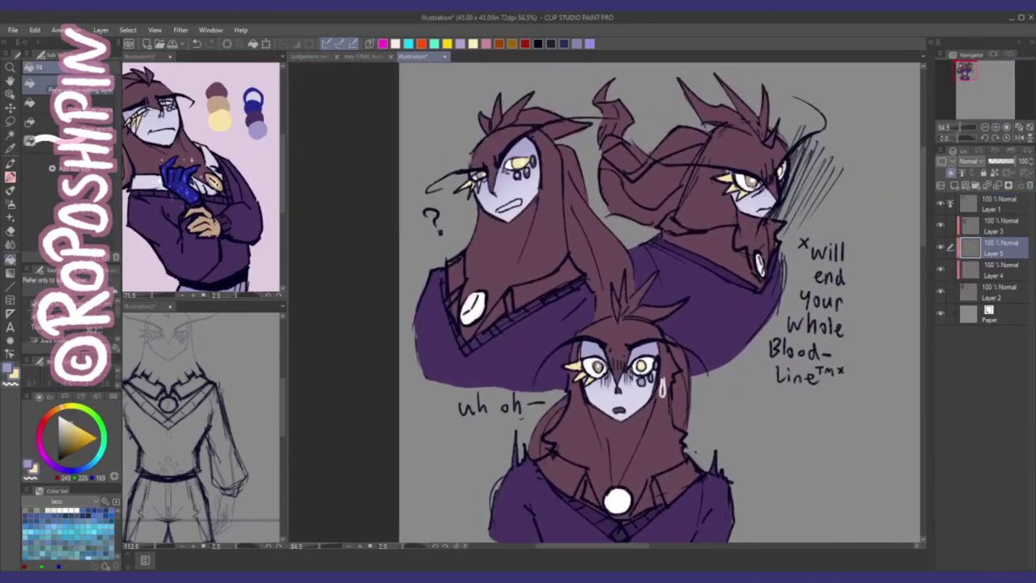
pyautogui.scroll(2, 640, 307)
pyautogui.scroll(1, 639, 307)
pyautogui.scroll(-3, 640, 307)
# Step: Erase the white fill inside the first figure's oval brooch on the line-art layer
pyautogui.click(996, 202)
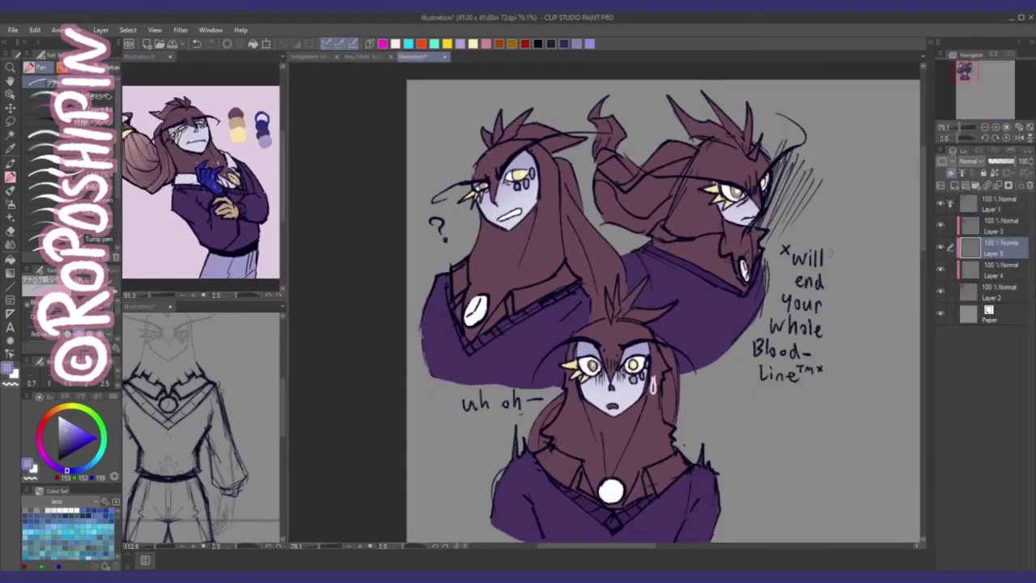
pyautogui.press('p')
pyautogui.scroll(2, 639, 308)
pyautogui.press('e')
pyautogui.moveTo(502, 323)
pyautogui.mouseDown()
pyautogui.moveTo(484, 349)
pyautogui.moveTo(513, 328)
pyautogui.moveTo(298, 353)
pyautogui.mouseUp()
pyautogui.press('p')
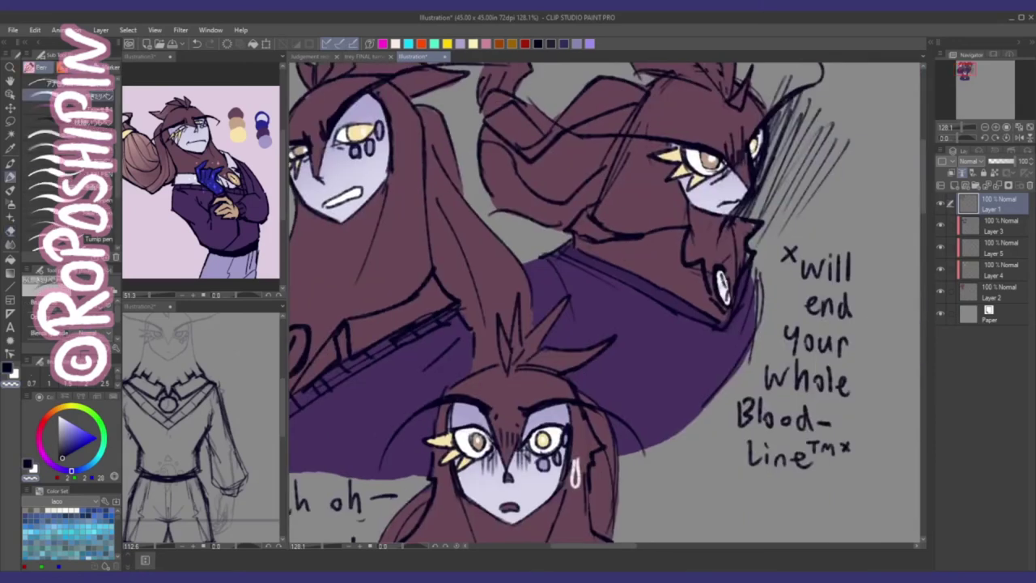
# Step: Look over the flat colours of all three busts, including in a mirrored view of the canvas
pyautogui.moveTo(677, 73); pyautogui.dragTo(596, 179)
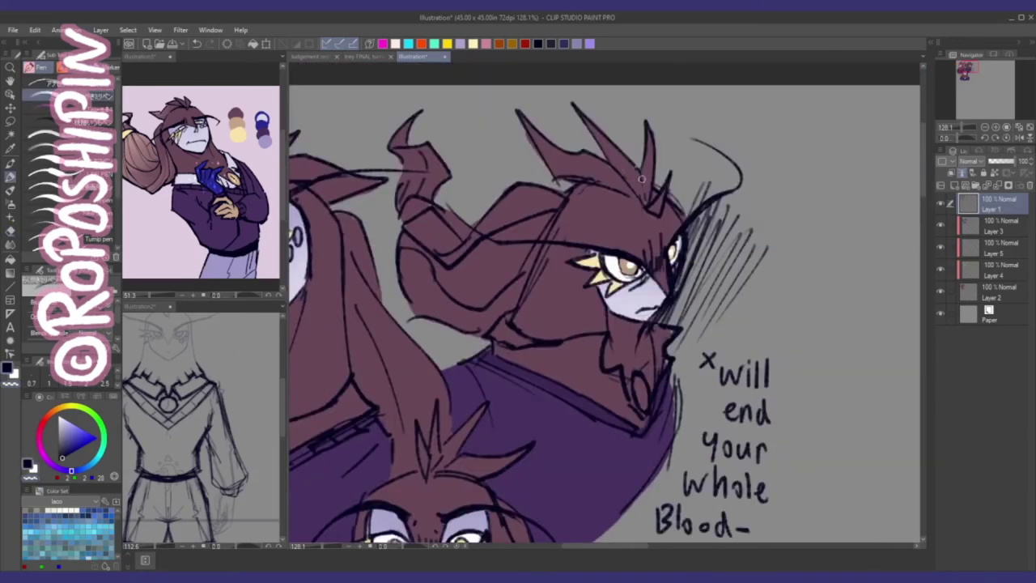
pyautogui.moveTo(556, 231); pyautogui.dragTo(588, 138)
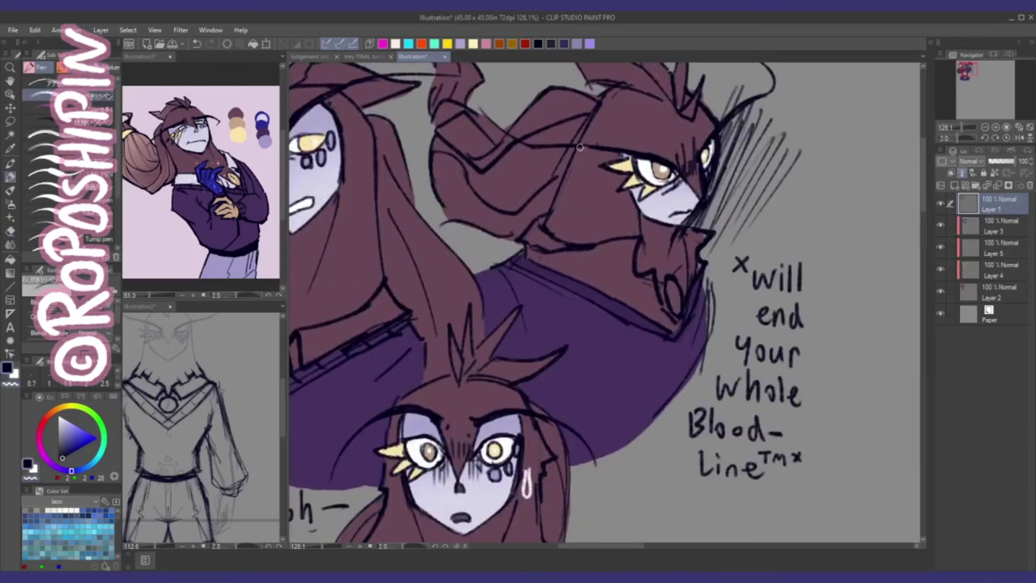
pyautogui.moveTo(580, 365); pyautogui.dragTo(685, 150)
pyautogui.moveTo(677, 241); pyautogui.dragTo(670, 224)
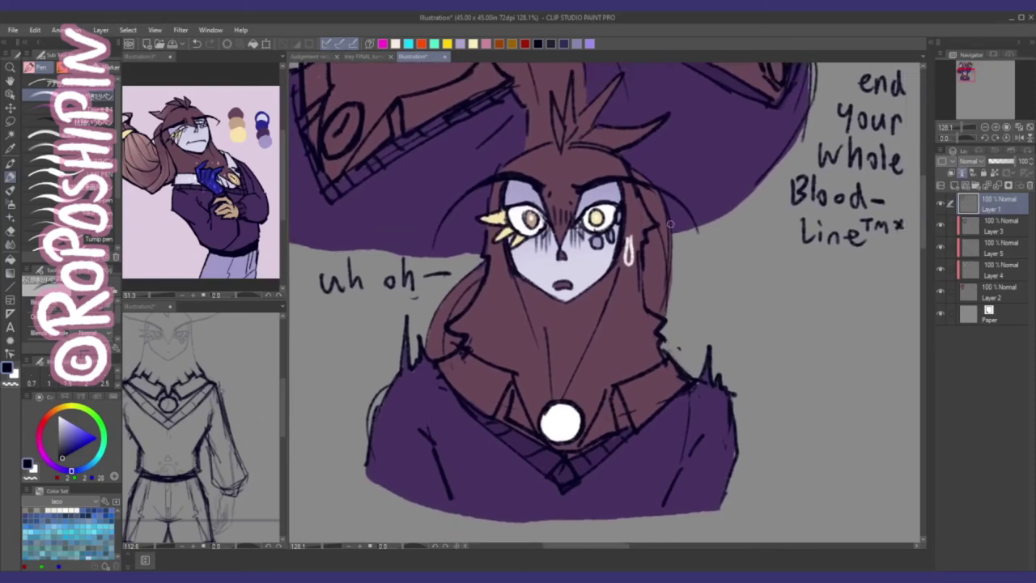
pyautogui.scroll(-2, 602, 459)
pyautogui.moveTo(568, 193); pyautogui.dragTo(564, 155)
pyautogui.moveTo(583, 139); pyautogui.dragTo(582, 177)
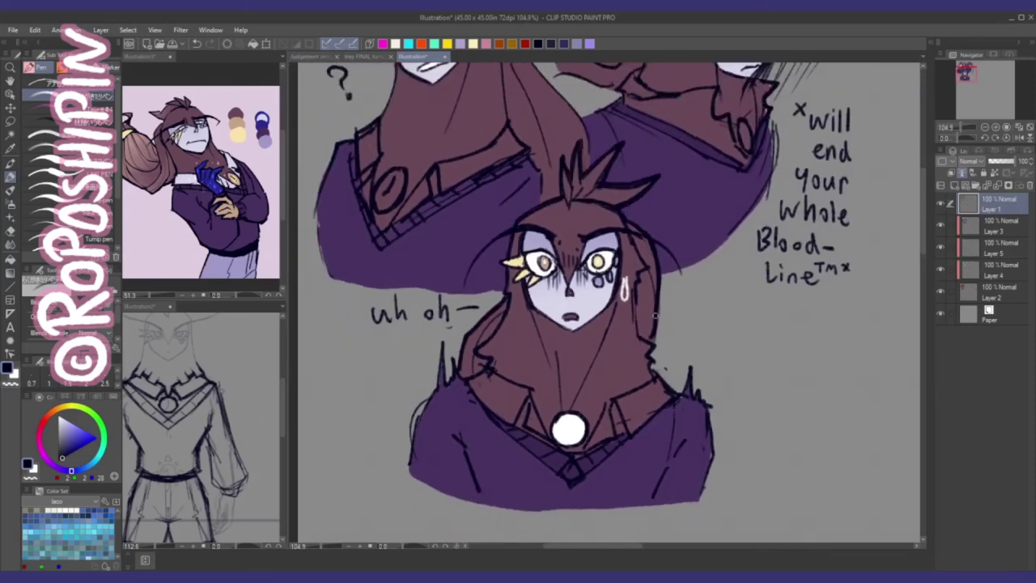
pyautogui.scroll(3, 611, 165)
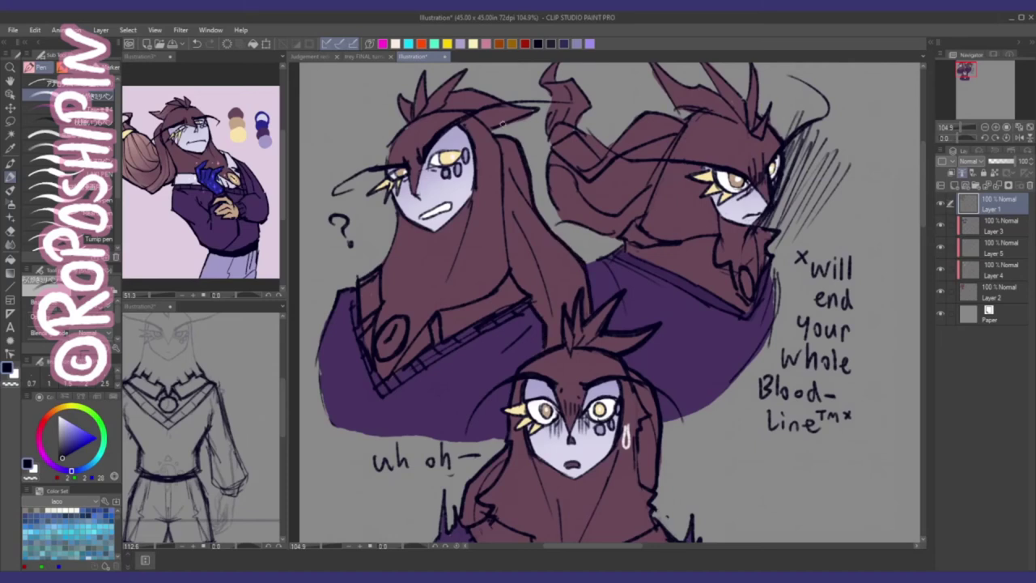
pyautogui.moveTo(561, 97); pyautogui.dragTo(502, 154)
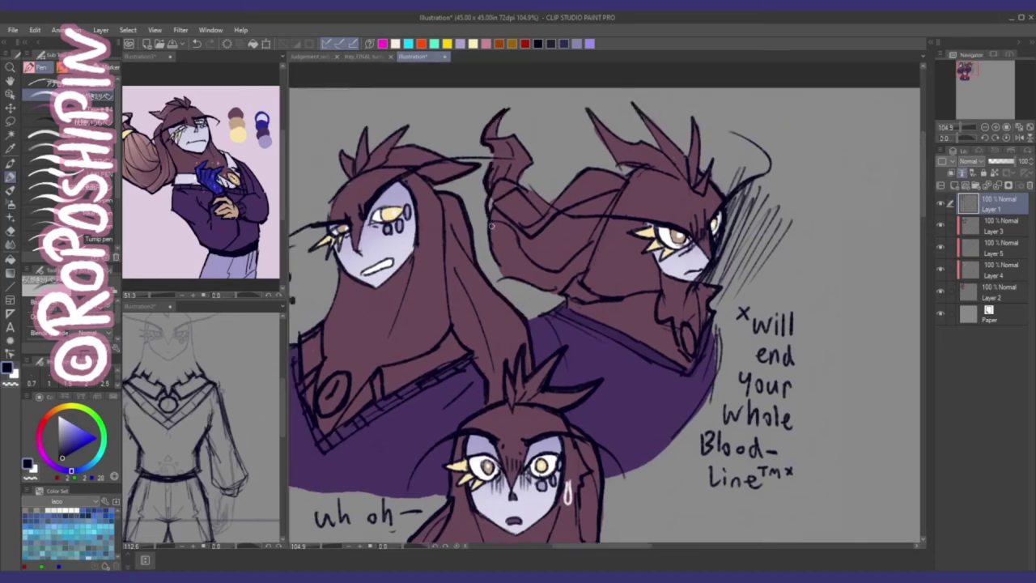
pyautogui.press('h')
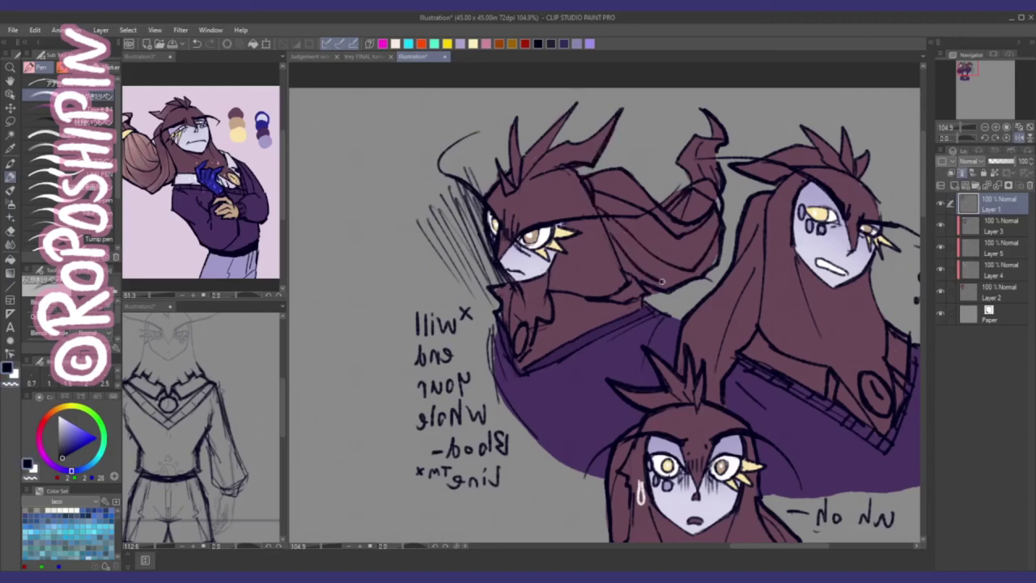
pyautogui.press('h')
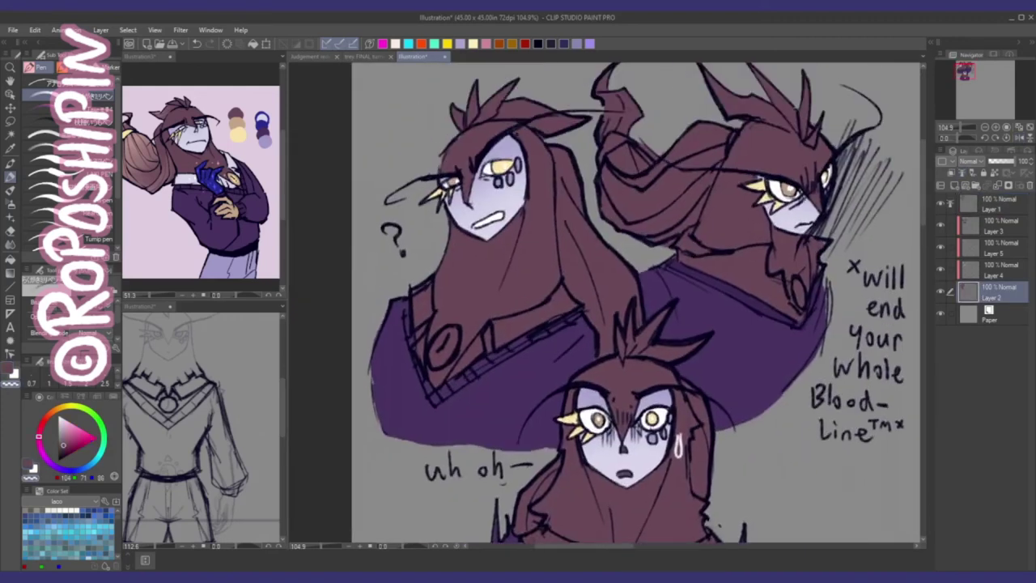
# Step: Shade the angry figure with dark crimson on a clipped layer set to Multiply at 67% opacity
pyautogui.keyDown('alt'); pyautogui.click(453, 198); pyautogui.keyUp('alt')
pyautogui.scroll(6, 453, 199)
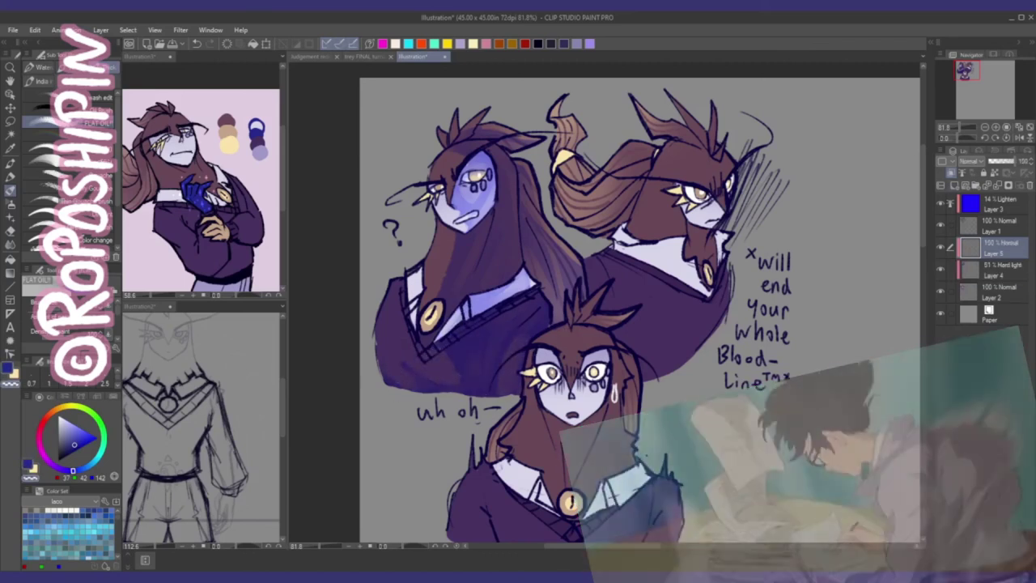
pyautogui.moveTo(518, 296)
pyautogui.mouseDown()
pyautogui.moveTo(573, 333)
pyautogui.moveTo(583, 405)
pyautogui.mouseUp()
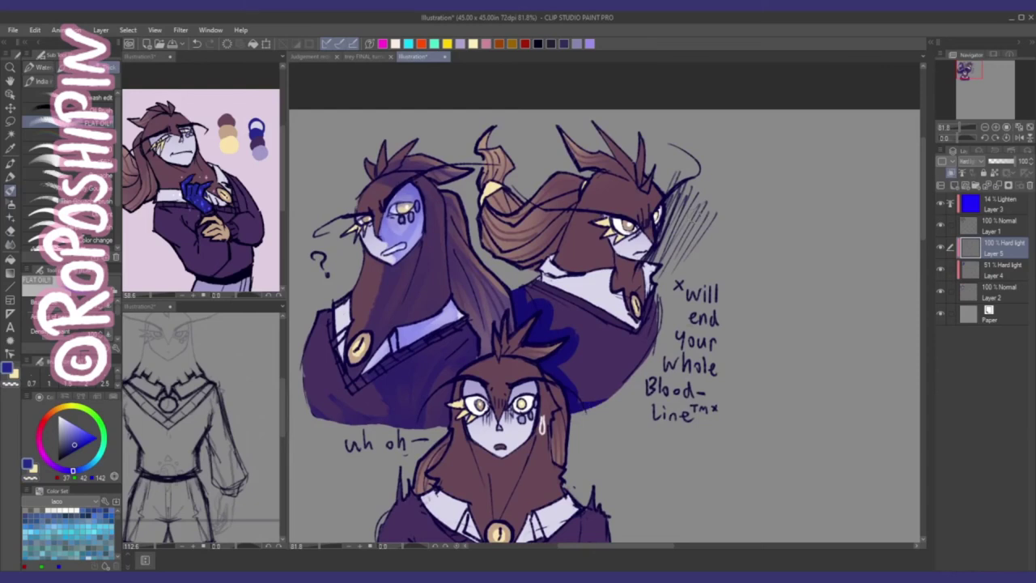
pyautogui.click(564, 299)
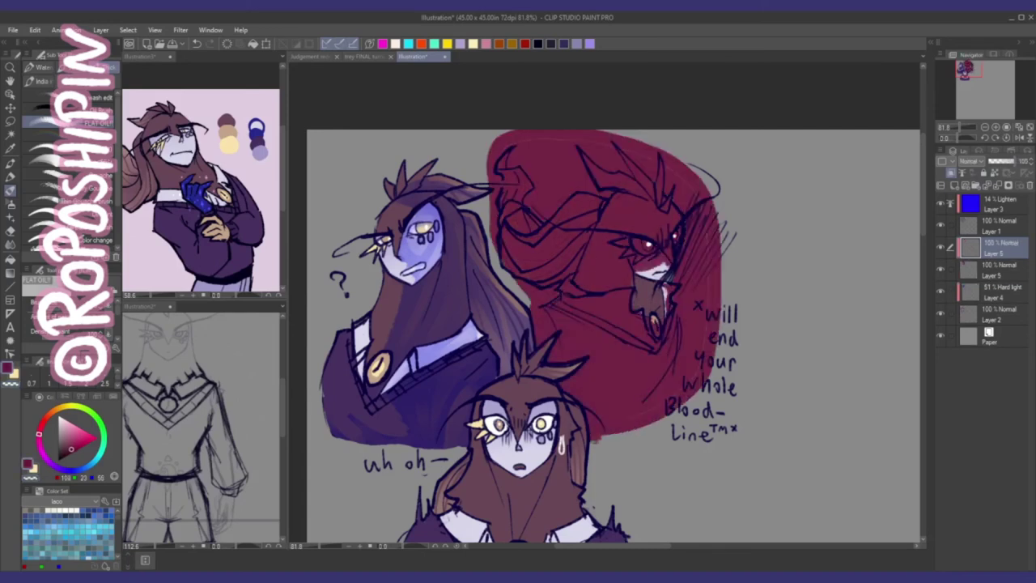
pyautogui.moveTo(599, 260)
pyautogui.mouseDown()
pyautogui.moveTo(604, 278)
pyautogui.moveTo(571, 306)
pyautogui.moveTo(648, 340)
pyautogui.moveTo(616, 339)
pyautogui.moveTo(593, 391)
pyautogui.mouseUp()
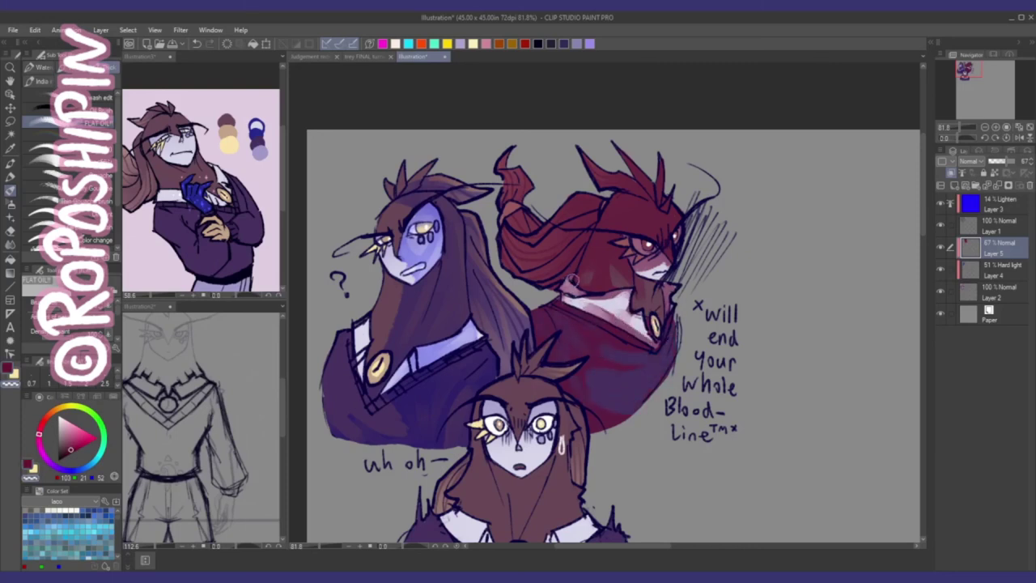
pyautogui.moveTo(633, 248); pyautogui.dragTo(691, 227)
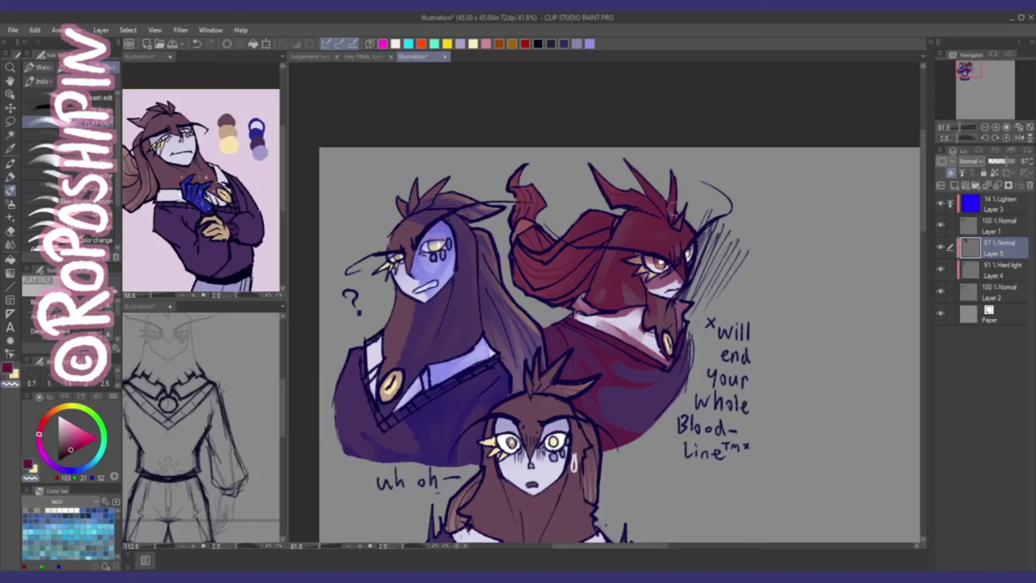
pyautogui.moveTo(556, 286)
pyautogui.mouseDown()
pyautogui.moveTo(585, 275)
pyautogui.moveTo(530, 247)
pyautogui.moveTo(573, 248)
pyautogui.moveTo(530, 237)
pyautogui.moveTo(583, 229)
pyautogui.moveTo(564, 228)
pyautogui.moveTo(589, 256)
pyautogui.mouseUp()
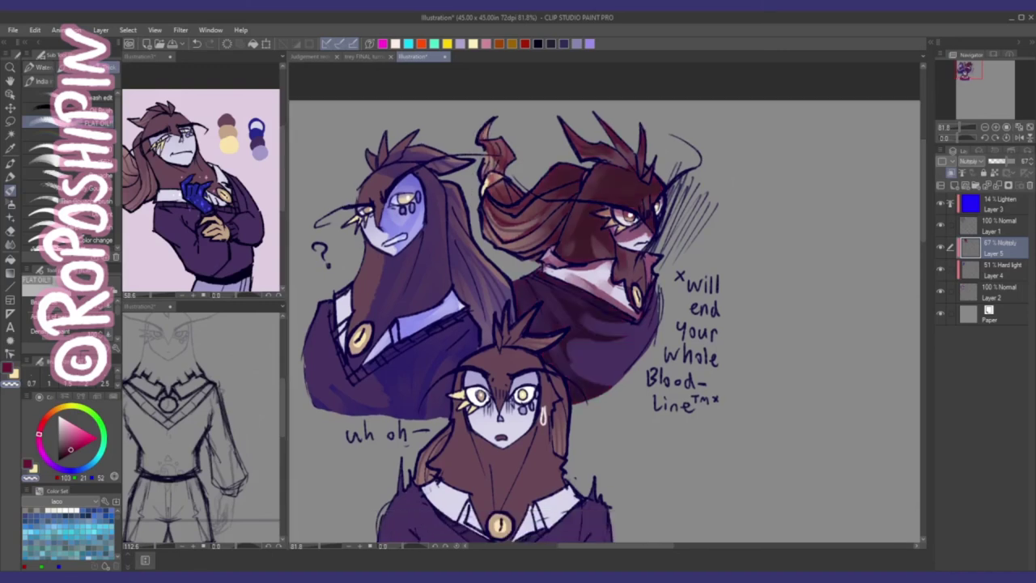
# Step: Try a dark crimson gradient over the lassoed angry figure on a new clipped Overlay layer at 76% opacity
pyautogui.hotkey('ctrl', 'shift', 'n')
pyautogui.press('m')
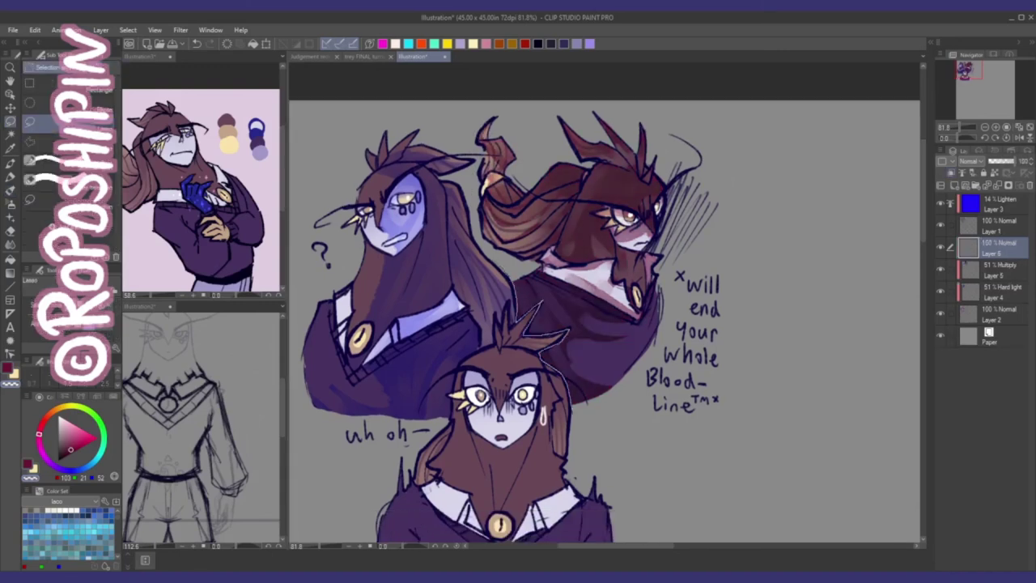
pyautogui.moveTo(471, 122); pyautogui.dragTo(475, 154)
pyautogui.press('g')
pyautogui.moveTo(615, 113); pyautogui.dragTo(567, 340)
pyautogui.hotkey('ctrl', 'z')
pyautogui.hotkey('ctrl', 'y')
pyautogui.hotkey('ctrl', 'z')
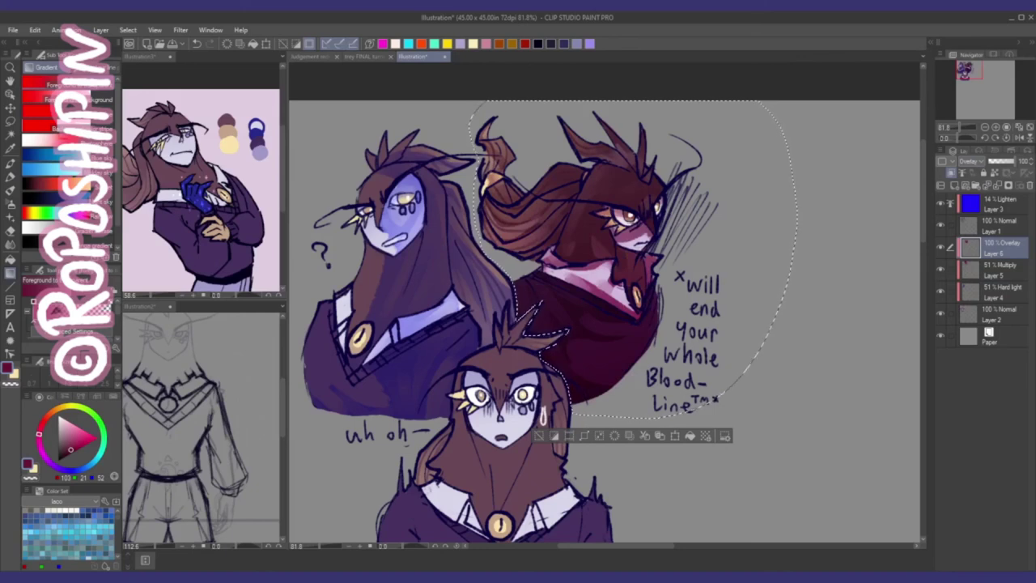
pyautogui.hotkey('ctrl', 'd')
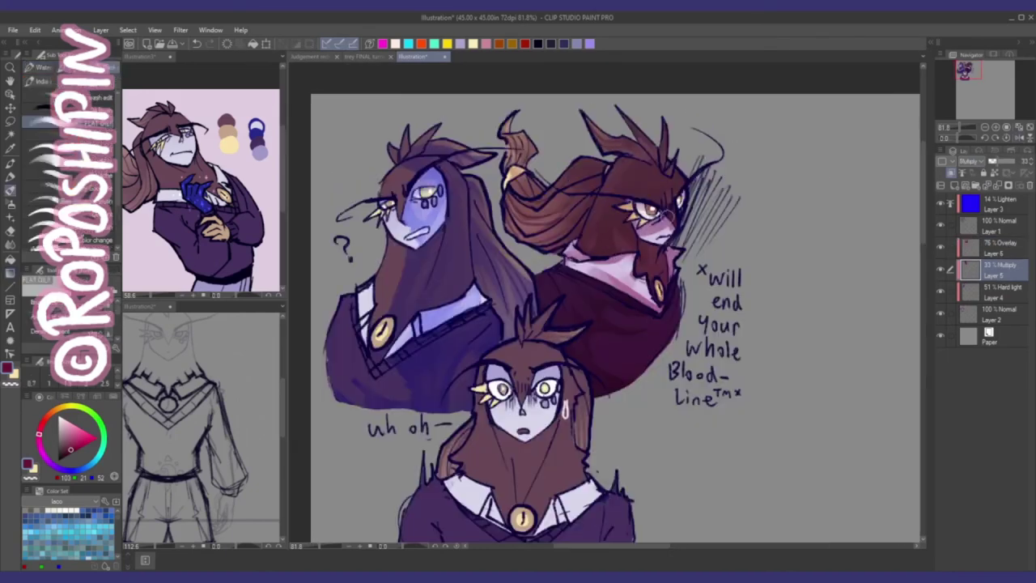
# Step: Place the crimson shading layer above the Overlay layer and set it to Hard light at 69% opacity
pyautogui.moveTo(566, 324); pyautogui.dragTo(615, 267)
pyautogui.moveTo(975, 161)
pyautogui.mouseDown()
pyautogui.moveTo(1004, 161)
pyautogui.moveTo(991, 161)
pyautogui.mouseUp()
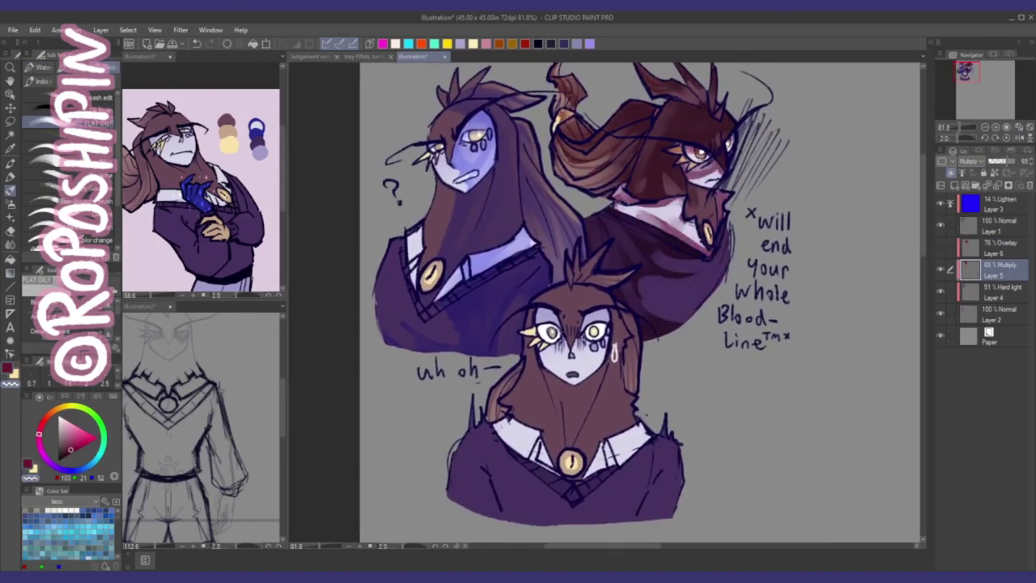
pyautogui.moveTo(994, 245); pyautogui.dragTo(994, 271)
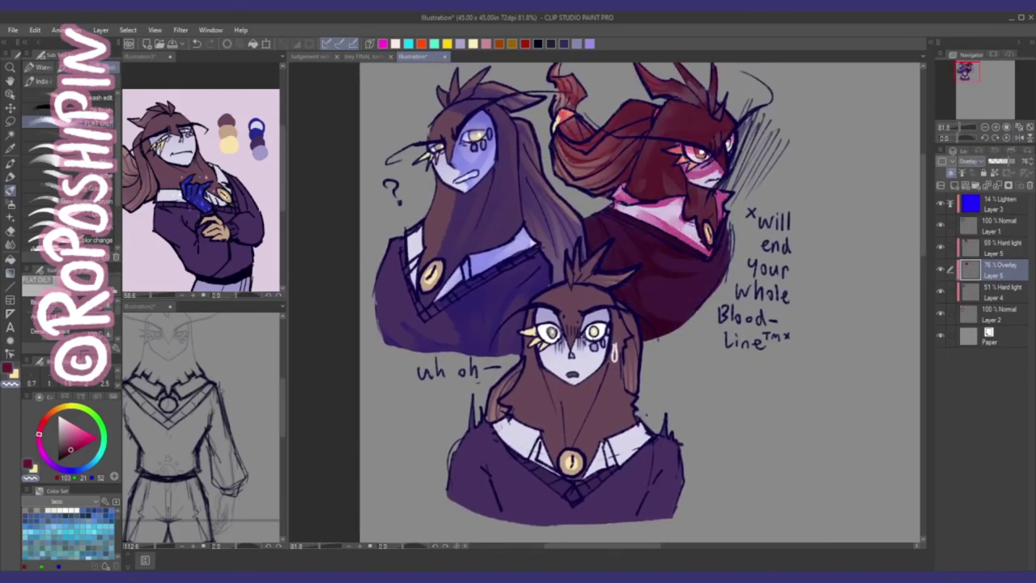
# Step: Try a bright magenta-red fill over the angry figure on a new Soft light layer, raised above the Hard light shading at 48% opacity
pyautogui.hotkey('ctrl', 'shift', 'n')
pyautogui.press('m')
pyautogui.moveTo(615, 324); pyautogui.dragTo(567, 378)
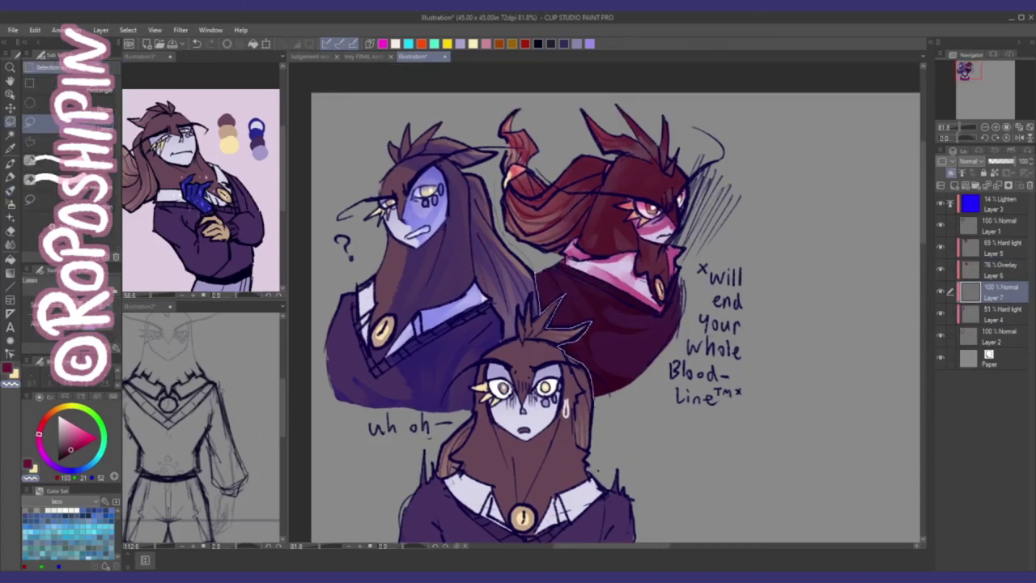
pyautogui.press('g')
pyautogui.hotkey('alt', 'BackSpace')
pyautogui.hotkey('ctrl', 'd')
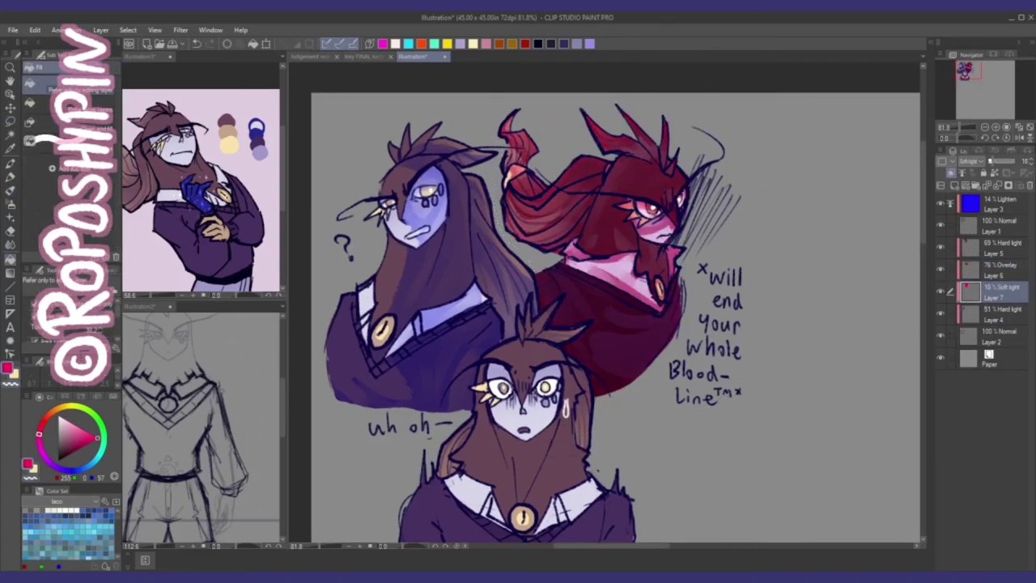
pyautogui.press('p')
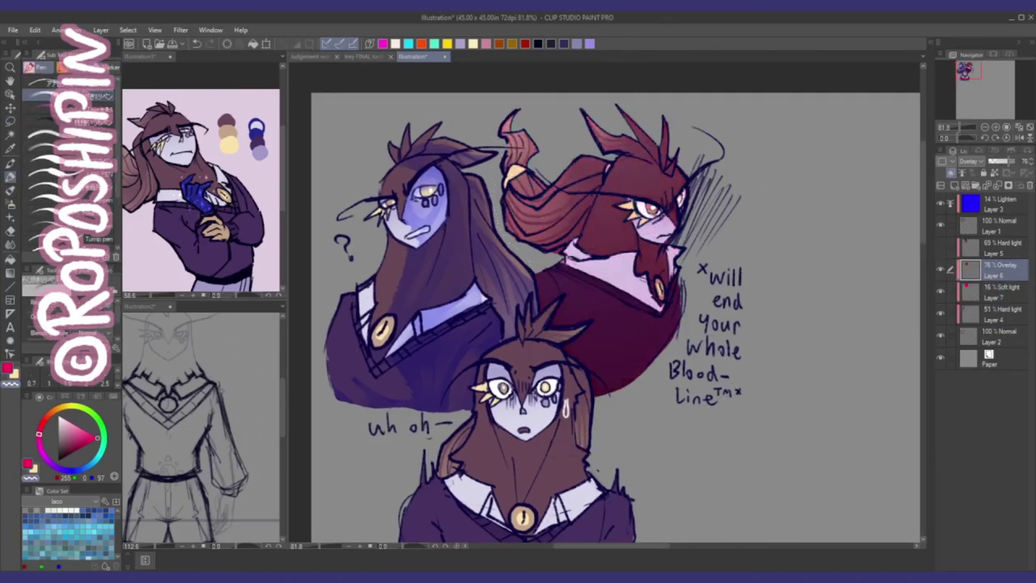
pyautogui.click(1000, 247)
pyautogui.moveTo(1000, 292); pyautogui.dragTo(1000, 247)
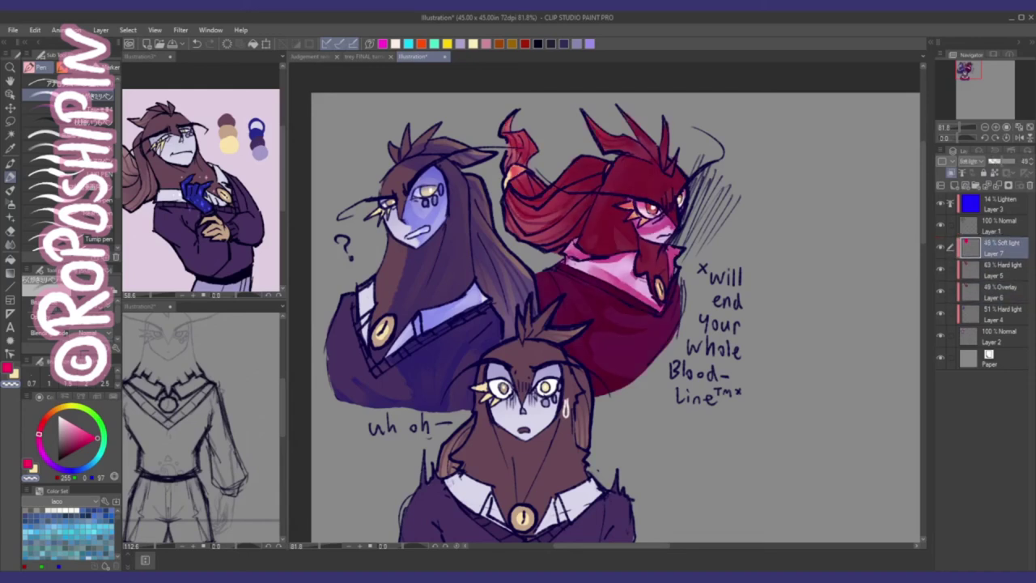
# Step: Apply a magenta-red gradient to the angry figure on a new clipped layer at 29% opacity and drop the Overlay and Soft light layers
pyautogui.hotkey('ctrl', 'shift', 'n')
pyautogui.press('g')
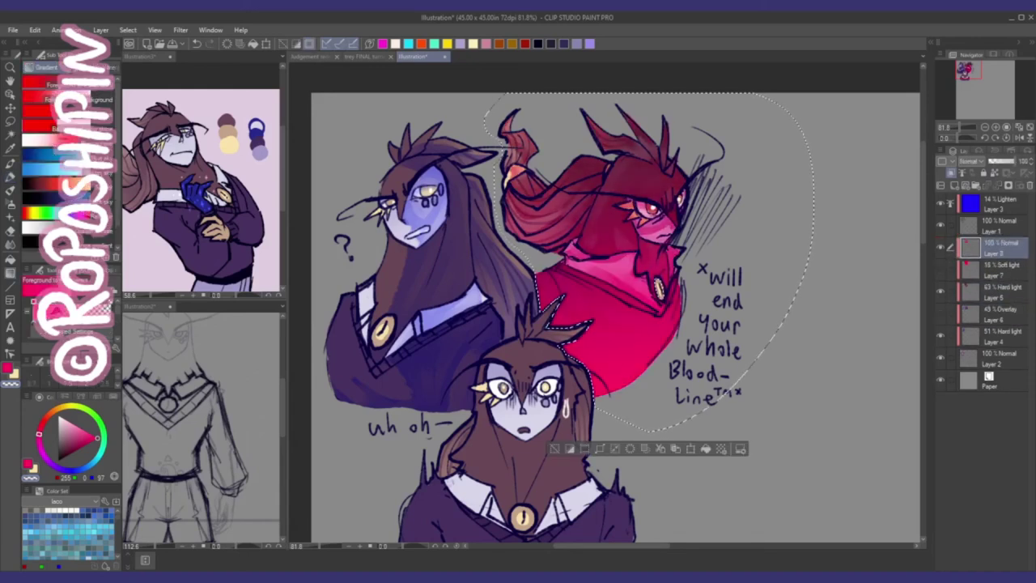
pyautogui.hotkey('ctrl', 'd')
pyautogui.click(1000, 269)
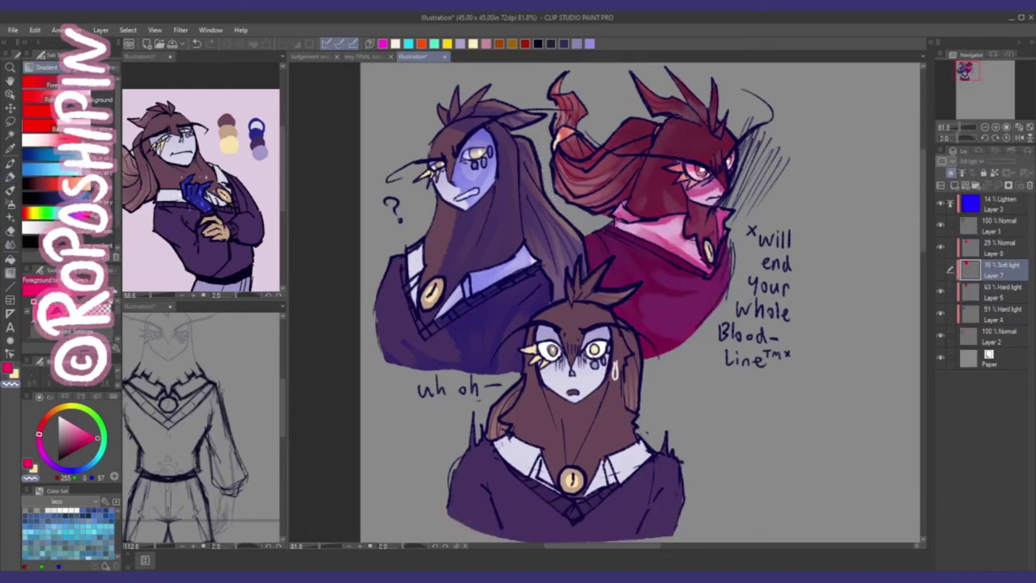
pyautogui.hotkey('ctrl', '-')
pyautogui.hotkey('ctrl', 'e')
# Step: Deepen the dark crimson shadows on the angry figure using the Hard light layer above the gradient, at 90% opacity
pyautogui.press('b')
pyautogui.moveTo(632, 186)
pyautogui.mouseDown()
pyautogui.moveTo(688, 259)
pyautogui.moveTo(662, 207)
pyautogui.moveTo(706, 197)
pyautogui.mouseUp()
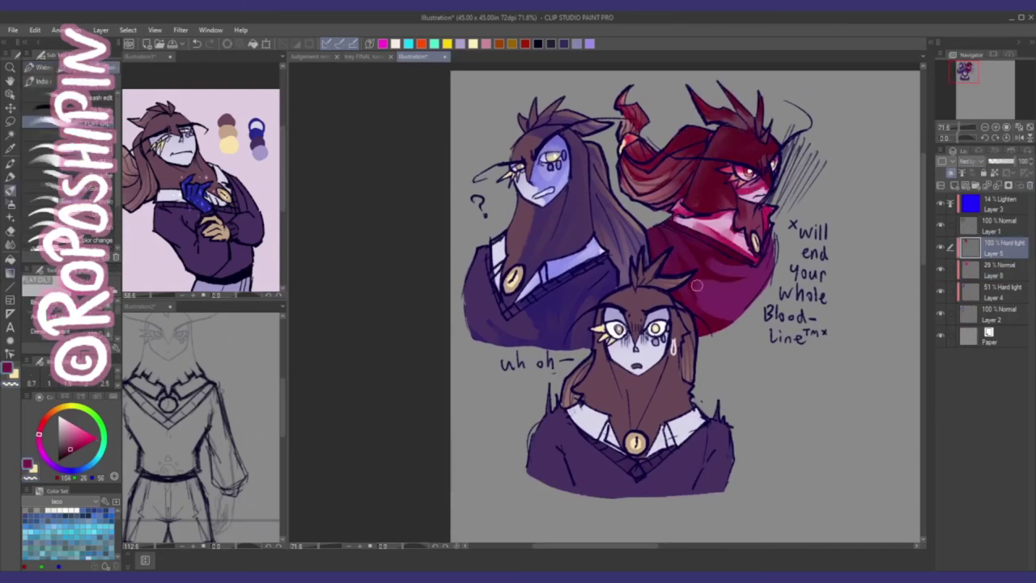
pyautogui.moveTo(728, 332); pyautogui.dragTo(778, 368)
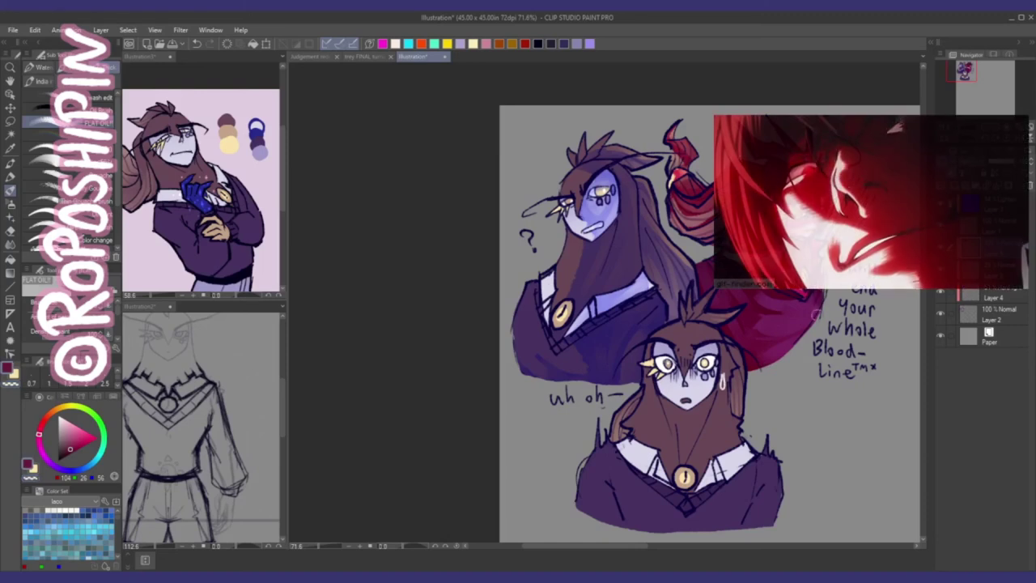
pyautogui.moveTo(729, 324); pyautogui.dragTo(621, 314)
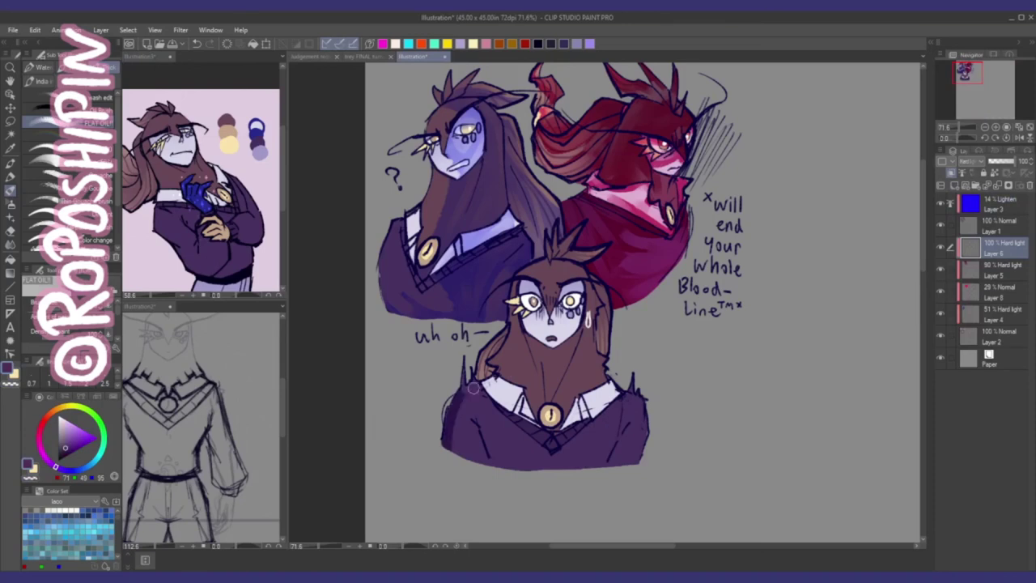
# Step: Shade the front-facing figure's sweater, collar and hair with muted purple on a clipped Hard light layer at 41% opacity
pyautogui.moveTo(494, 392); pyautogui.dragTo(518, 405)
pyautogui.moveTo(599, 389); pyautogui.dragTo(623, 401)
pyautogui.moveTo(486, 377); pyautogui.dragTo(506, 392)
pyautogui.moveTo(603, 392)
pyautogui.mouseDown()
pyautogui.moveTo(640, 405)
pyautogui.moveTo(616, 461)
pyautogui.mouseUp()
pyautogui.moveTo(486, 417); pyautogui.dragTo(519, 466)
pyautogui.moveTo(603, 421)
pyautogui.mouseDown()
pyautogui.moveTo(591, 465)
pyautogui.moveTo(502, 438)
pyautogui.mouseUp()
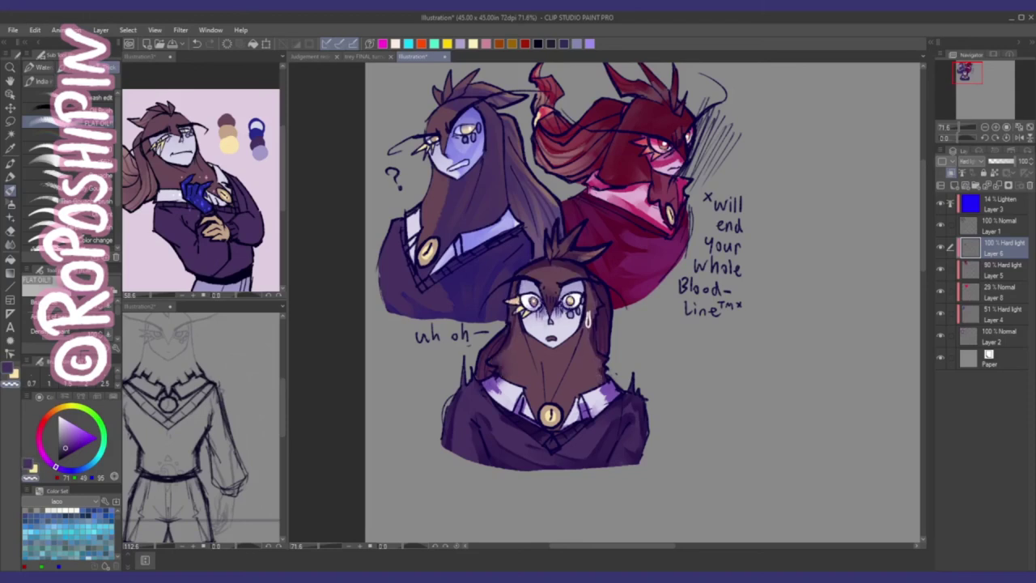
pyautogui.moveTo(558, 363); pyautogui.dragTo(569, 334)
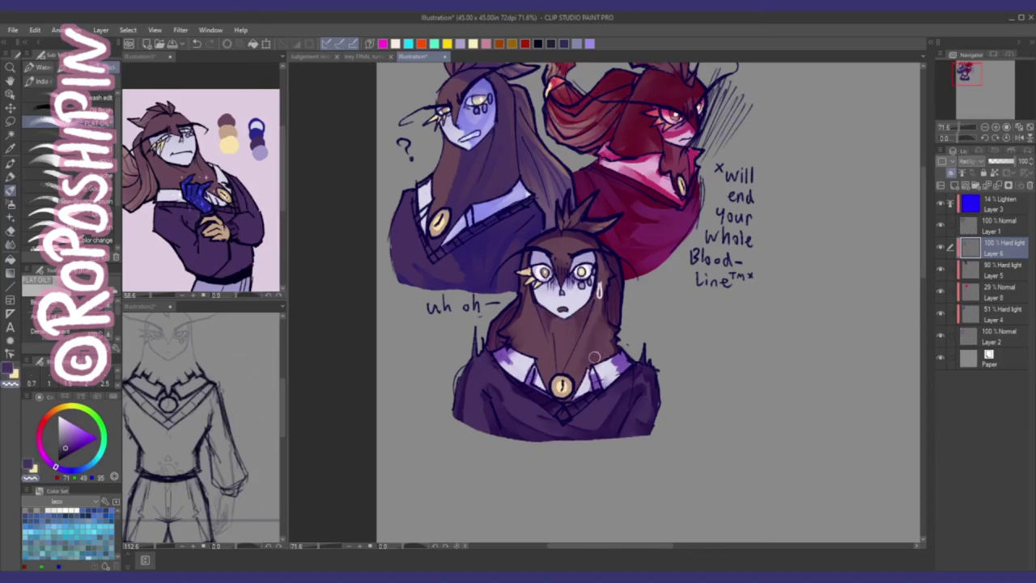
pyautogui.moveTo(527, 333)
pyautogui.mouseDown()
pyautogui.moveTo(537, 392)
pyautogui.moveTo(518, 399)
pyautogui.mouseUp()
# Step: Lasso the front-facing figure and fill it with pale yellow on a new clipped Soft light layer at 37% opacity
pyautogui.hotkey('ctrl', 'shift', 'n')
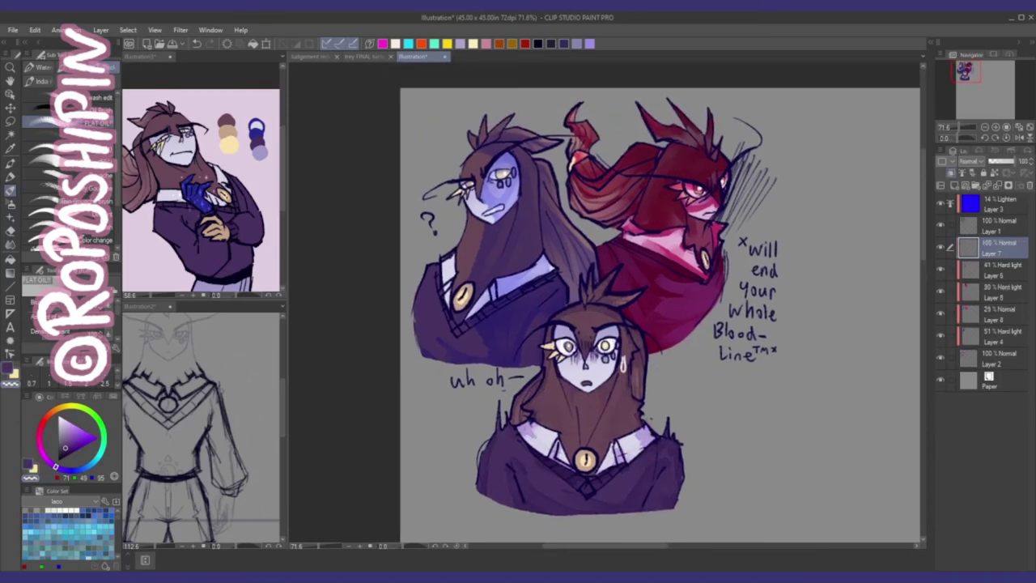
pyautogui.press('m')
pyautogui.moveTo(706, 418); pyautogui.dragTo(496, 392)
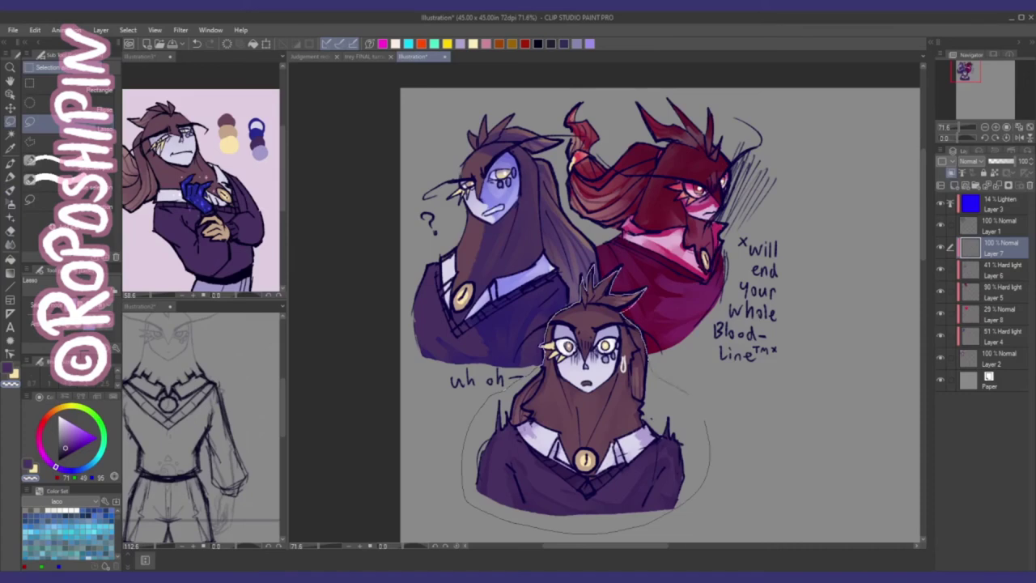
pyautogui.hotkey('alt', 'BackSpace')
pyautogui.hotkey('ctrl', 'd')
pyautogui.press('p')
pyautogui.moveTo(1017, 161); pyautogui.dragTo(992, 161)
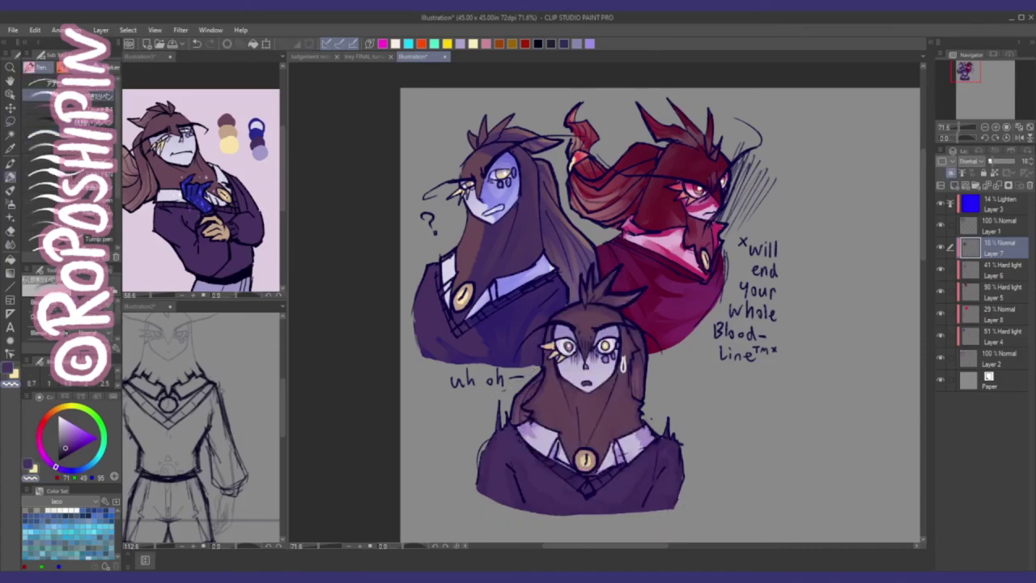
pyautogui.scroll(1, 660, 316)
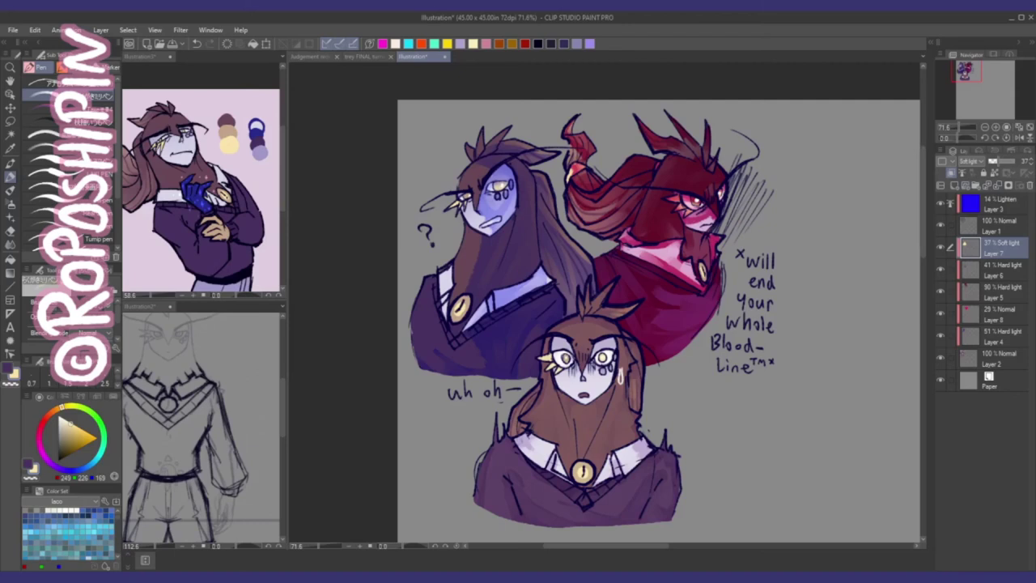
# Step: Crop the canvas closely around the three busts and handwrite the artist's signature and the date 31.DEC.21 in white on a new layer
pyautogui.click(996, 336)
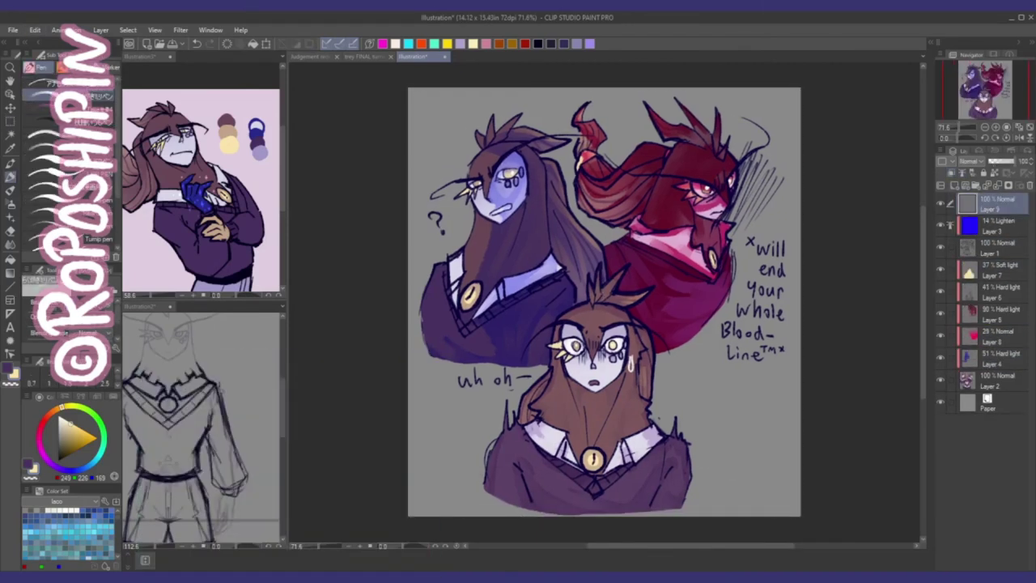
pyautogui.scroll(1, 619, 372)
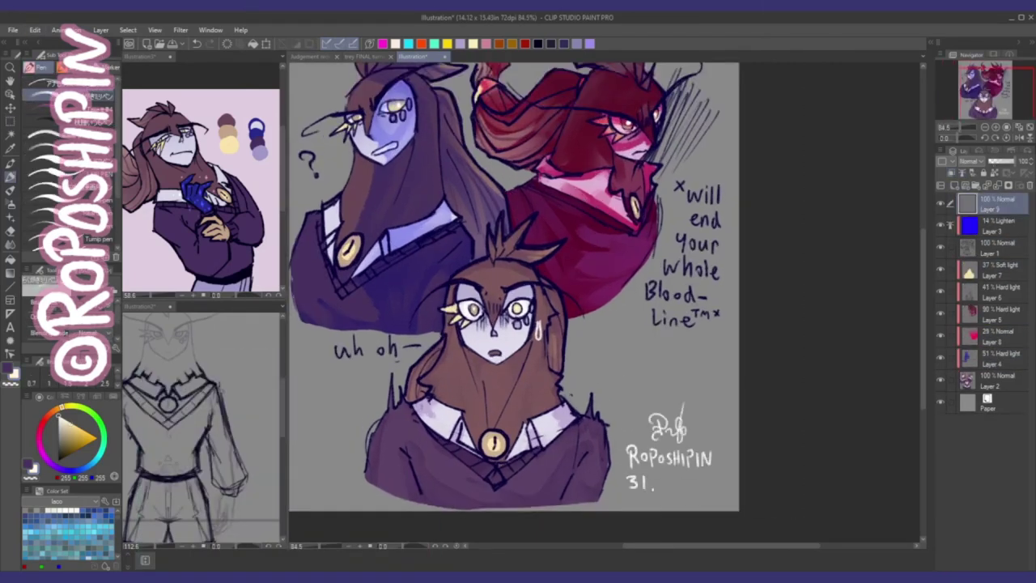
pyautogui.scroll(-2, 514, 287)
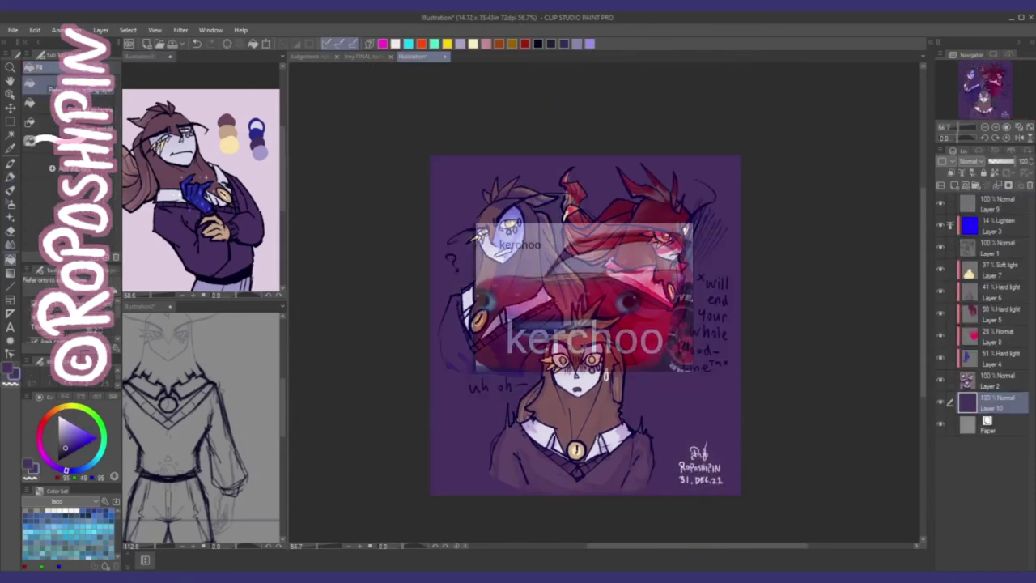
# Step: Fill the background layer beneath the figures with light lavender and add a new layer for pen drawing
pyautogui.scroll(1, 584, 323)
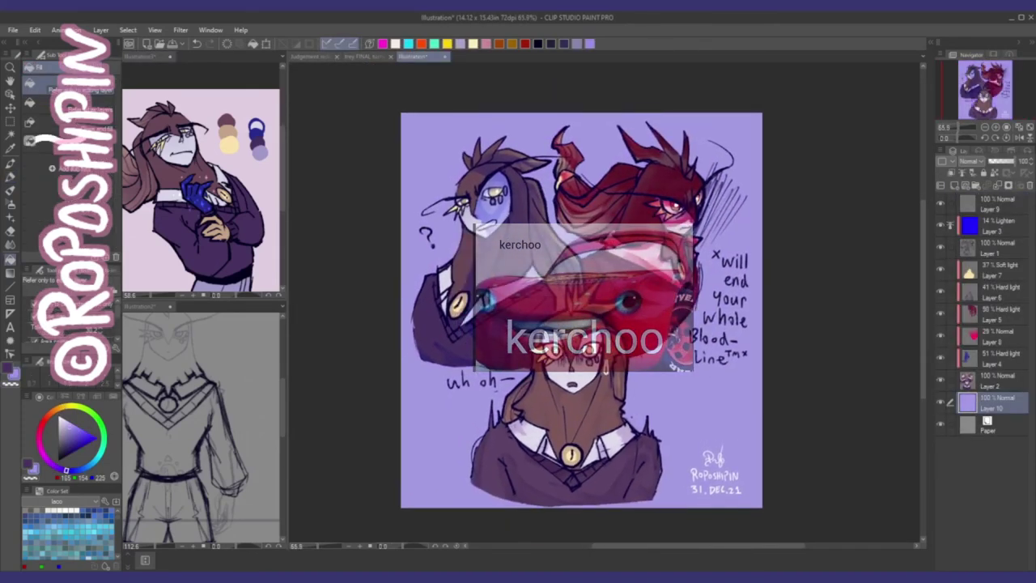
pyautogui.hotkey('ctrl', 'shift', 'n')
pyautogui.press('p')
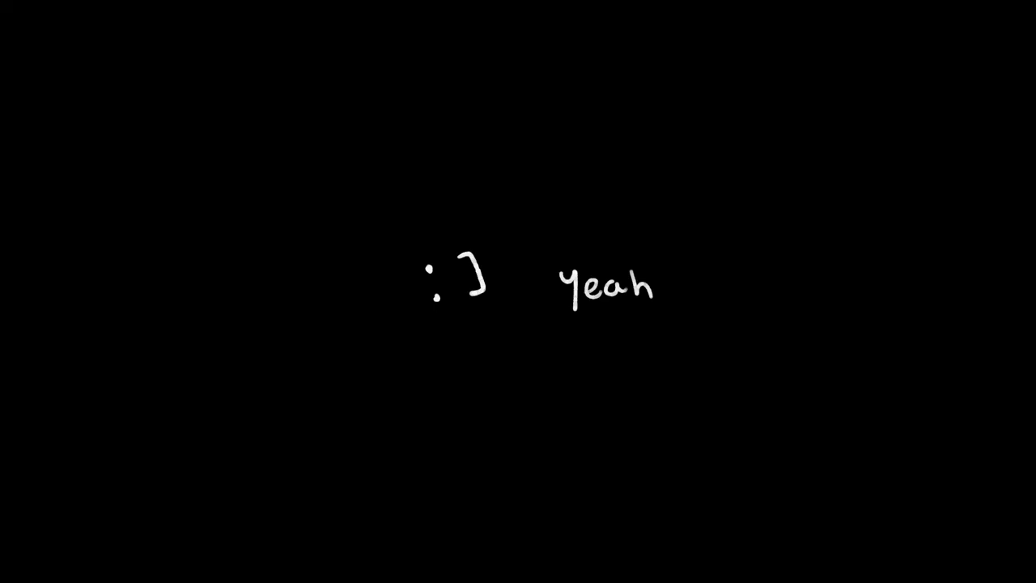